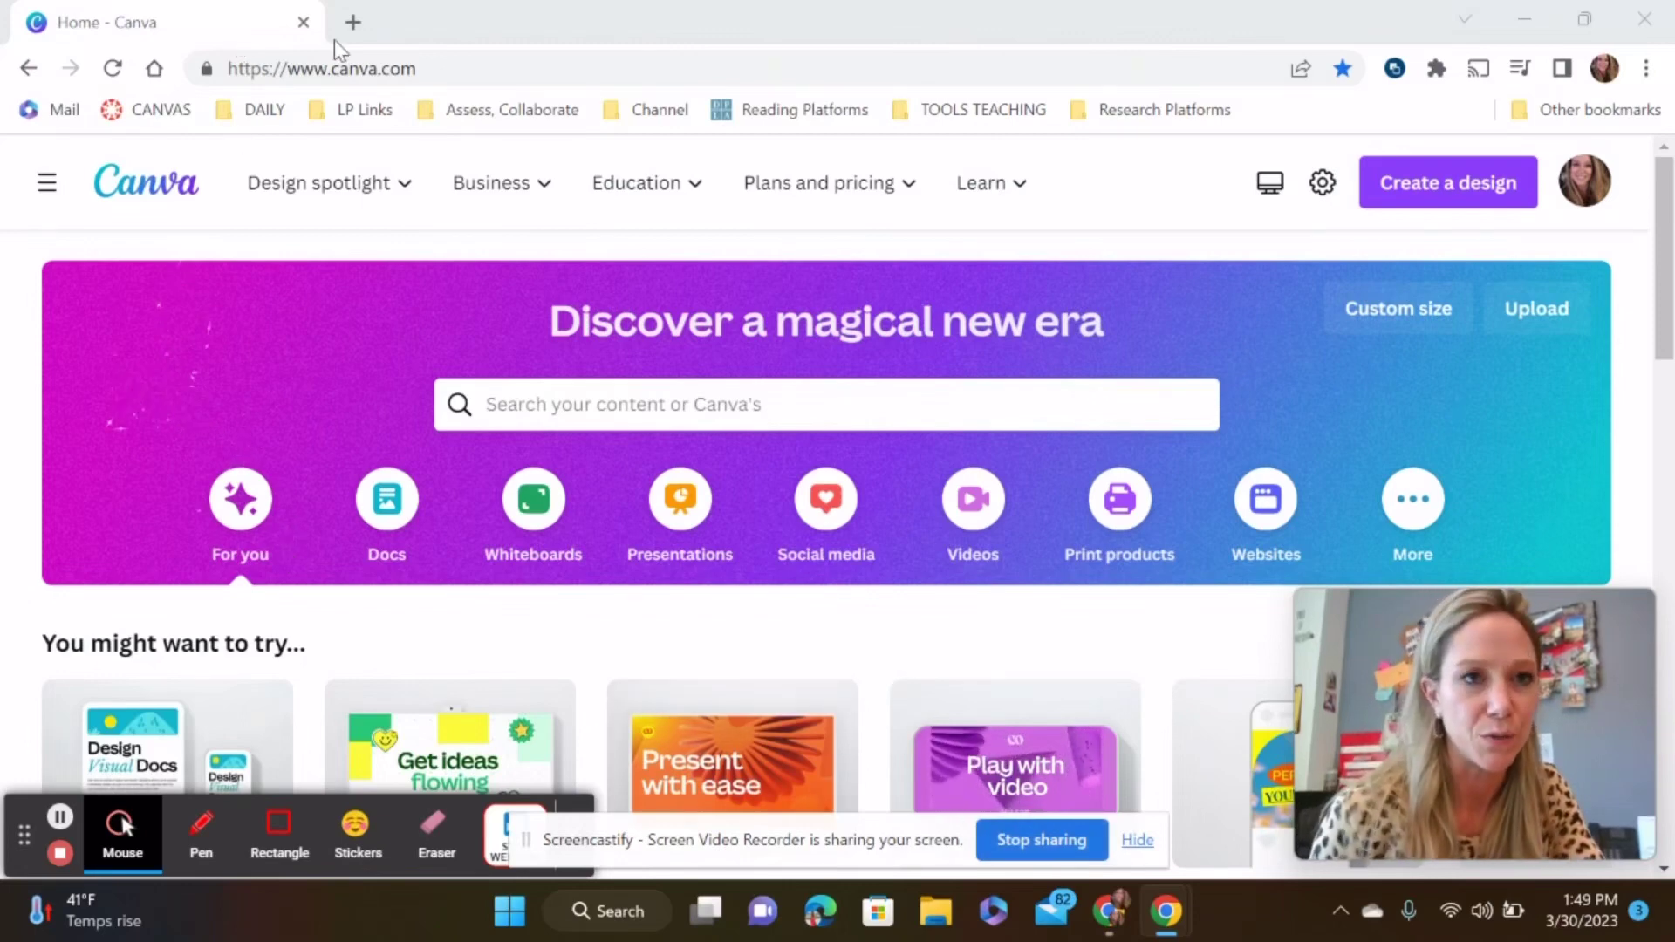
# - Open Canva in a new tab from the TOOLS TEACHING bookmark and show its Docs category
pyautogui.click(354, 23)
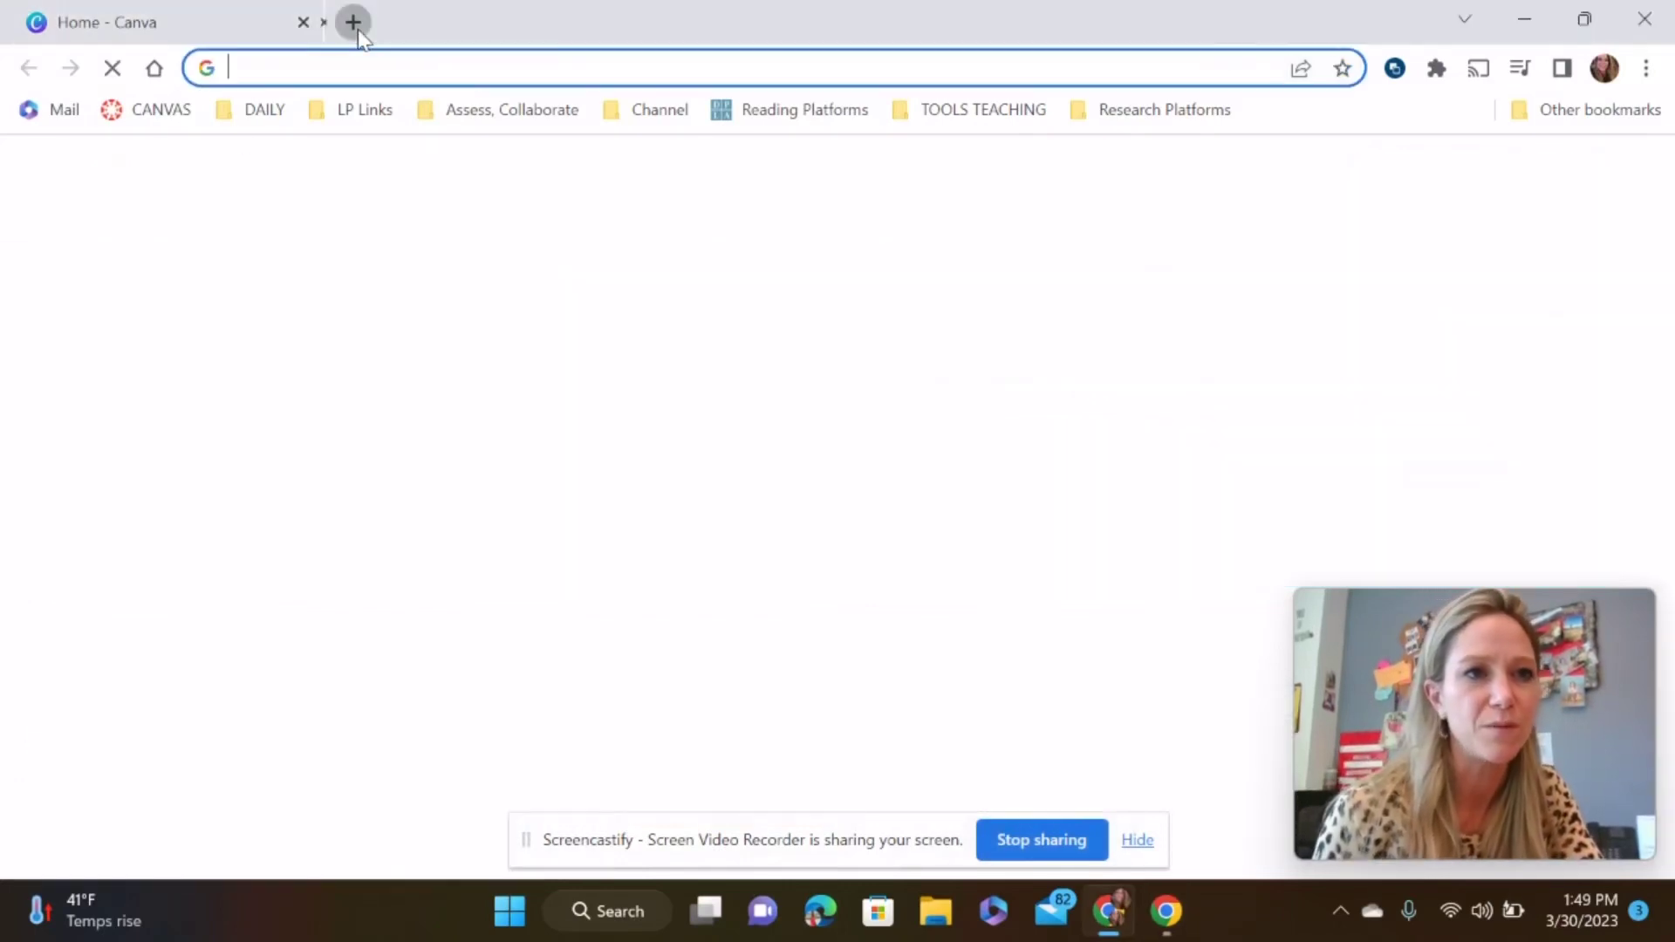
pyautogui.click(177, 34)
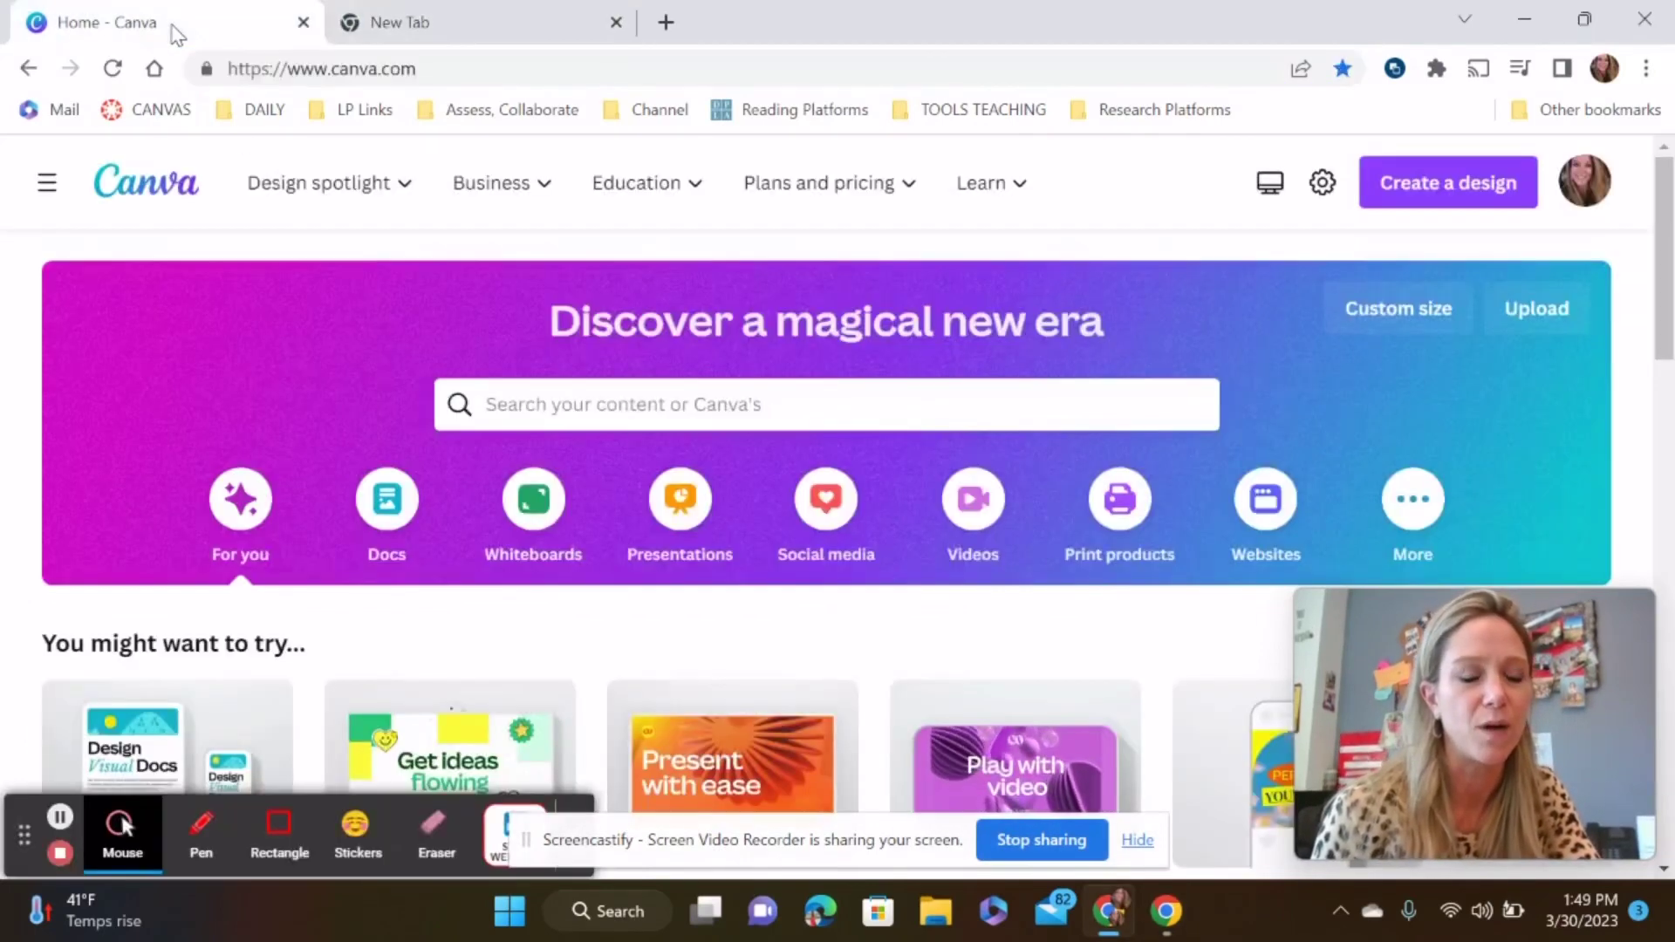
pyautogui.click(434, 37)
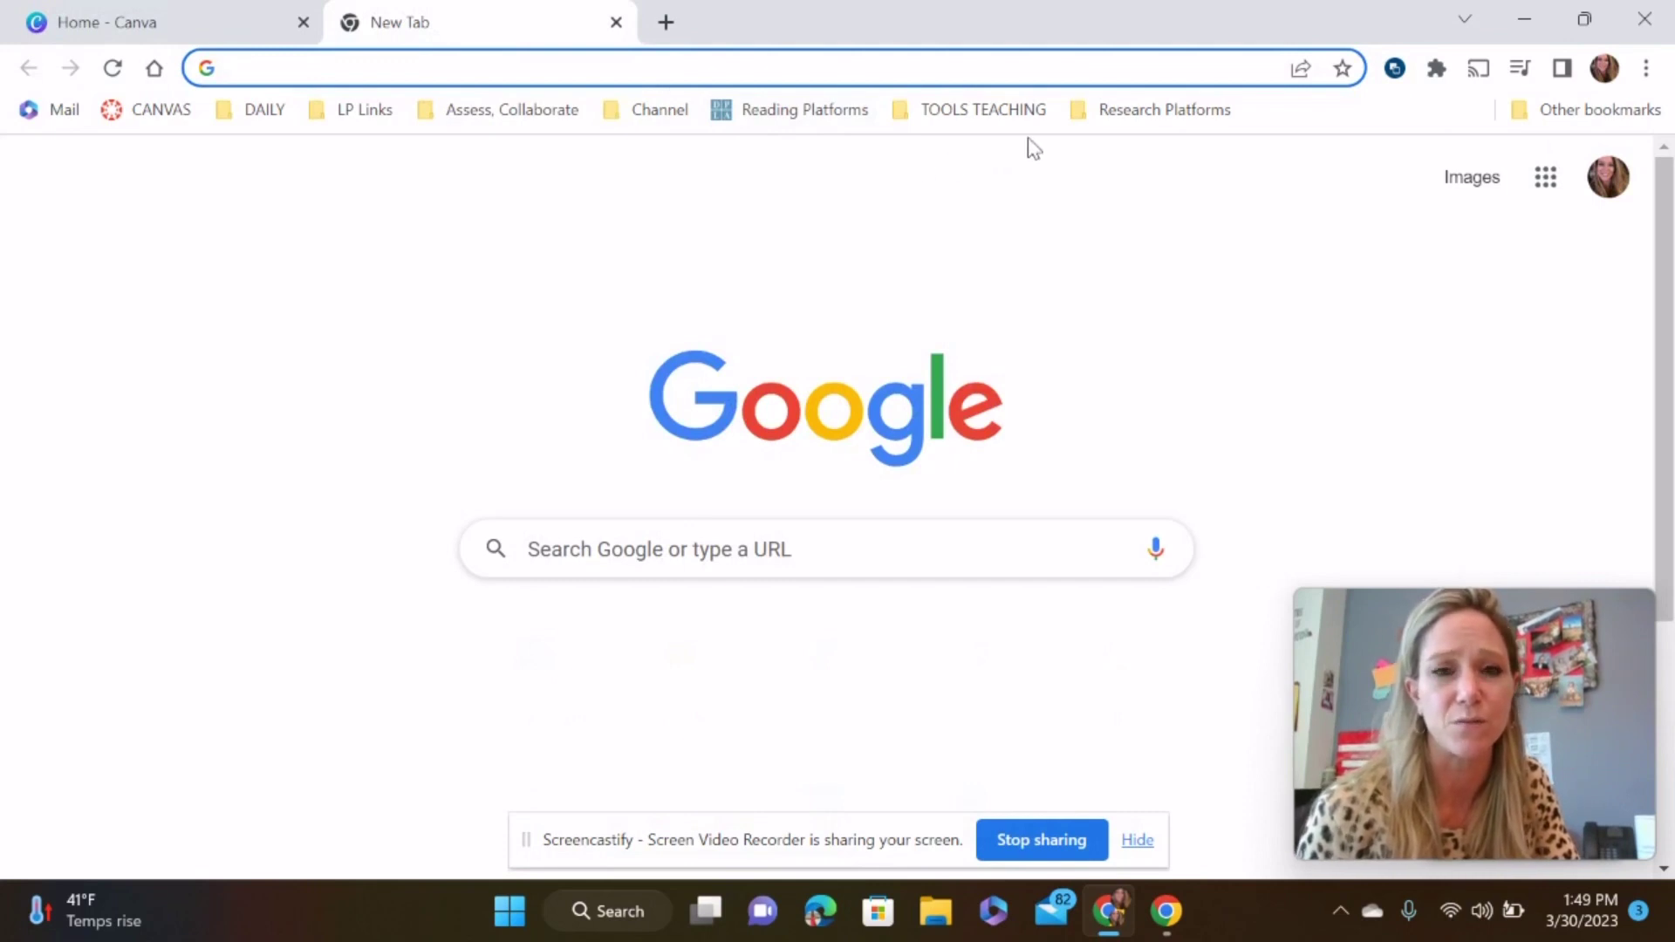
pyautogui.click(989, 123)
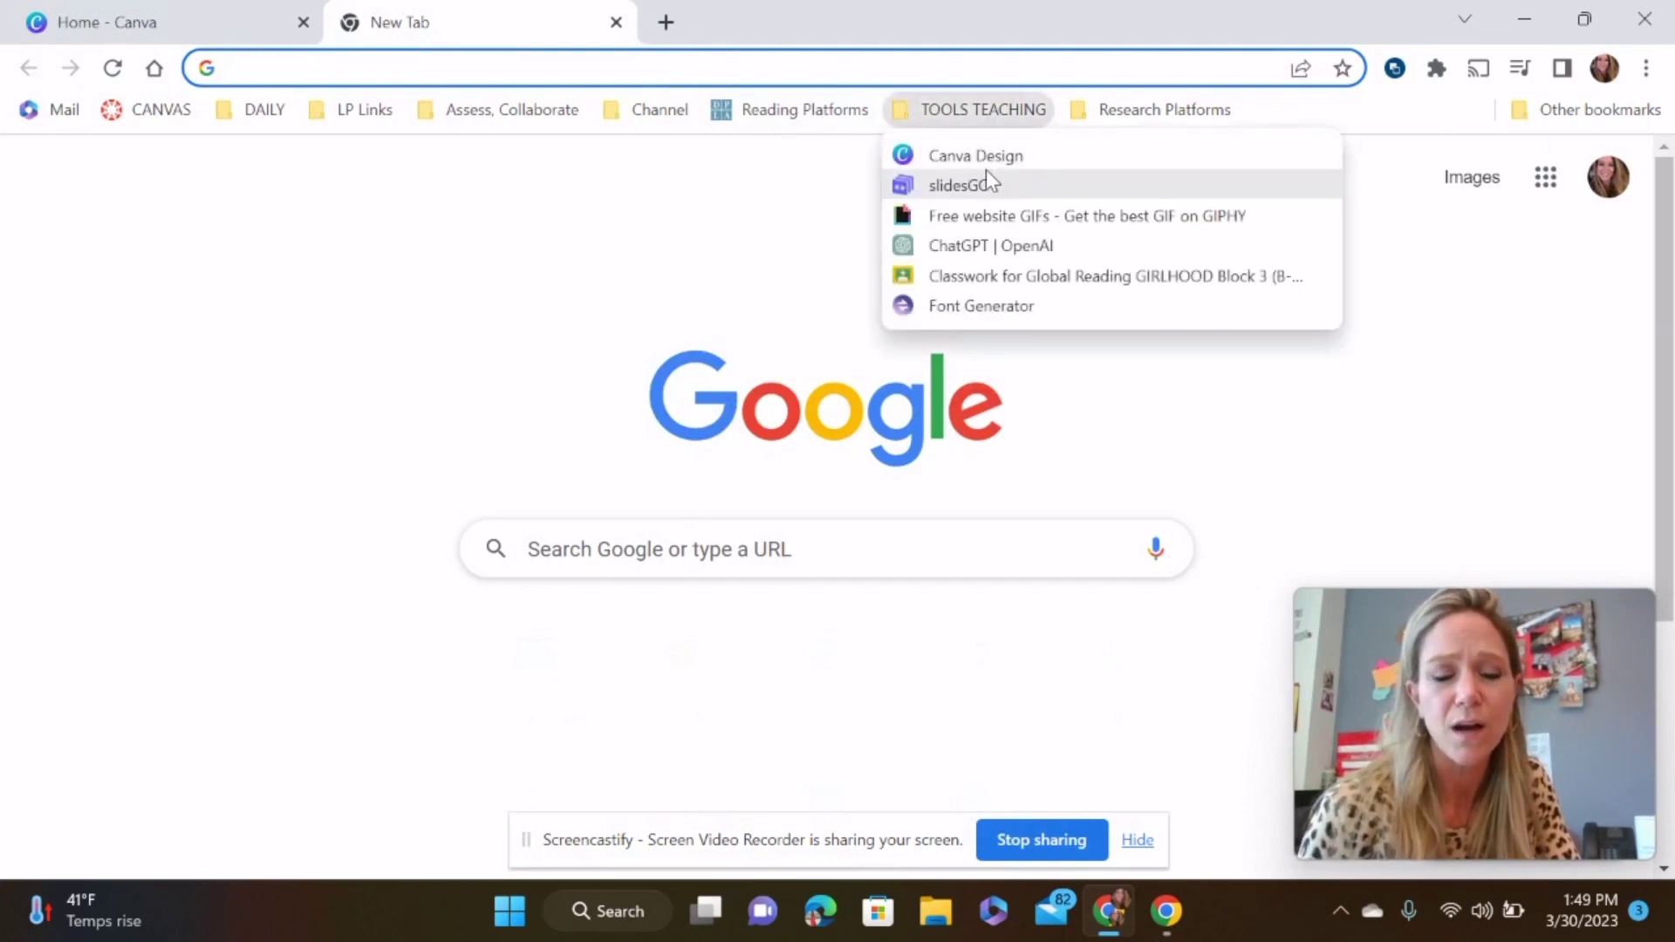
pyautogui.click(961, 159)
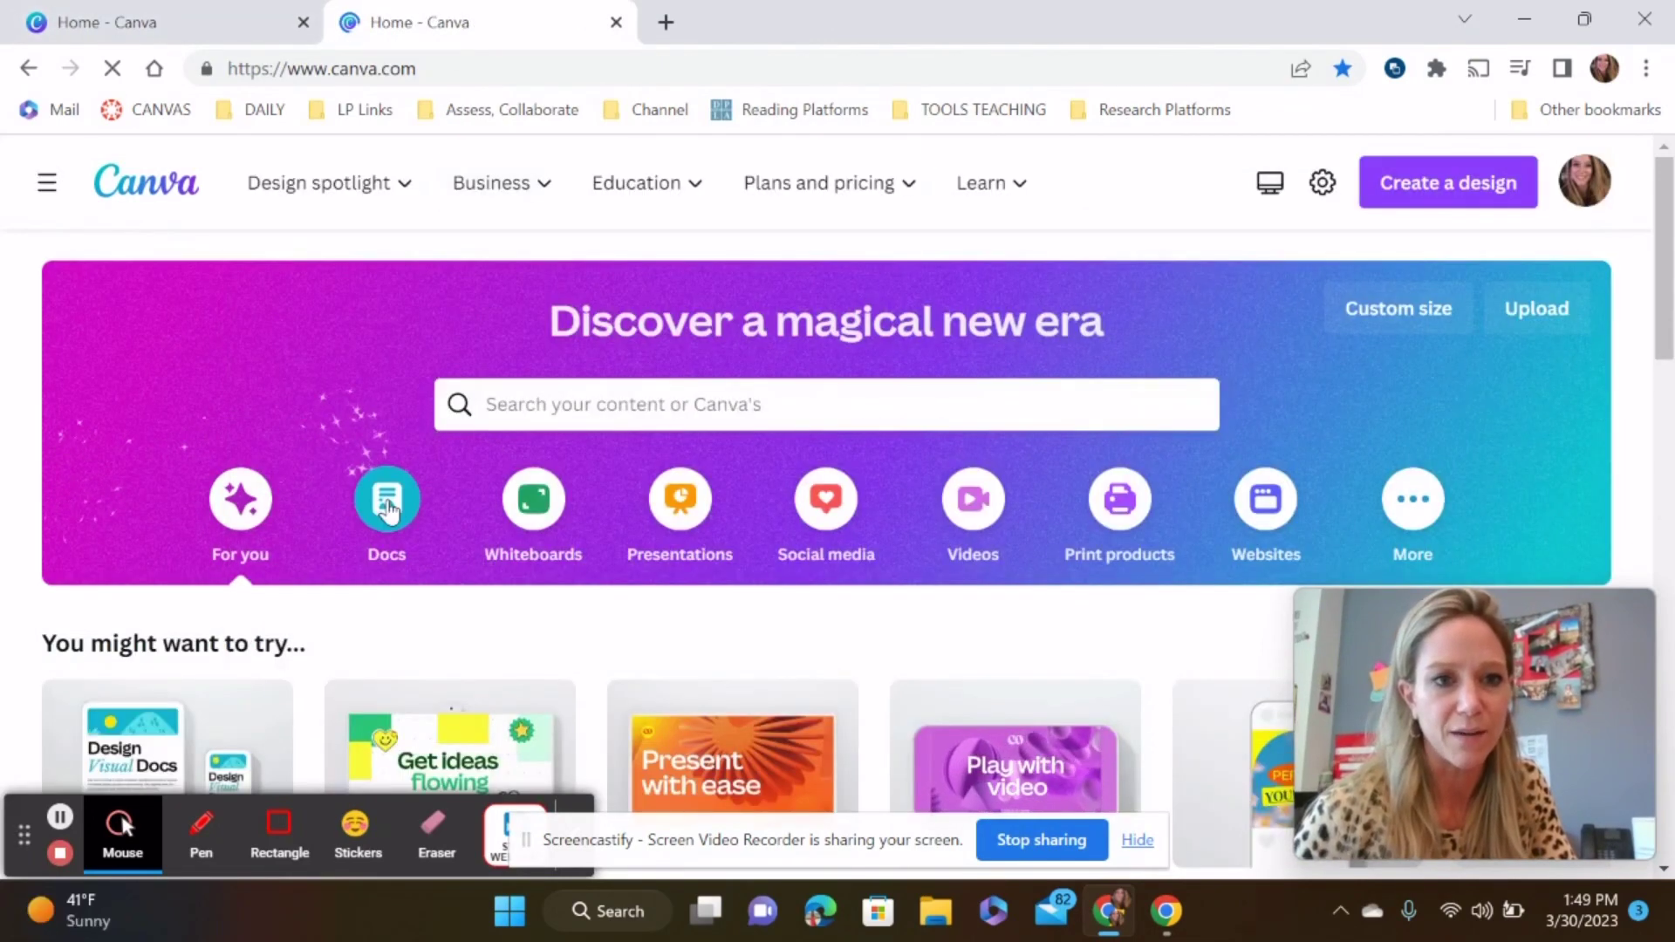
pyautogui.click(387, 506)
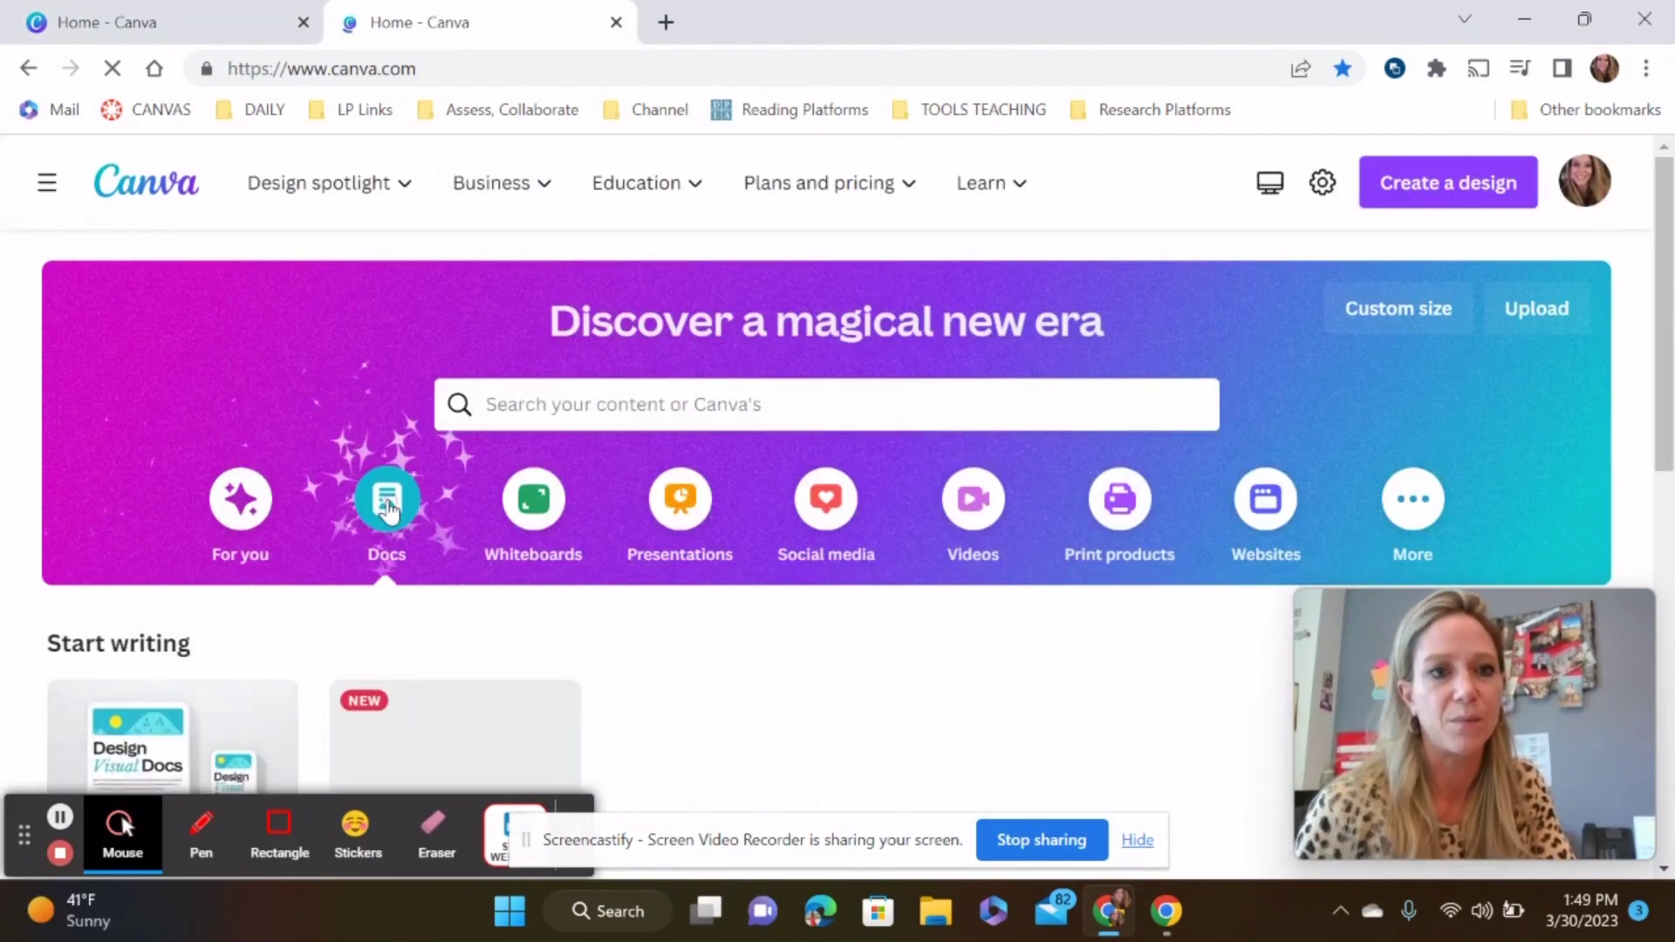
# - Start a new Visual Docs design with its Magic actions, then close the extra Home tab
pyautogui.click(218, 743)
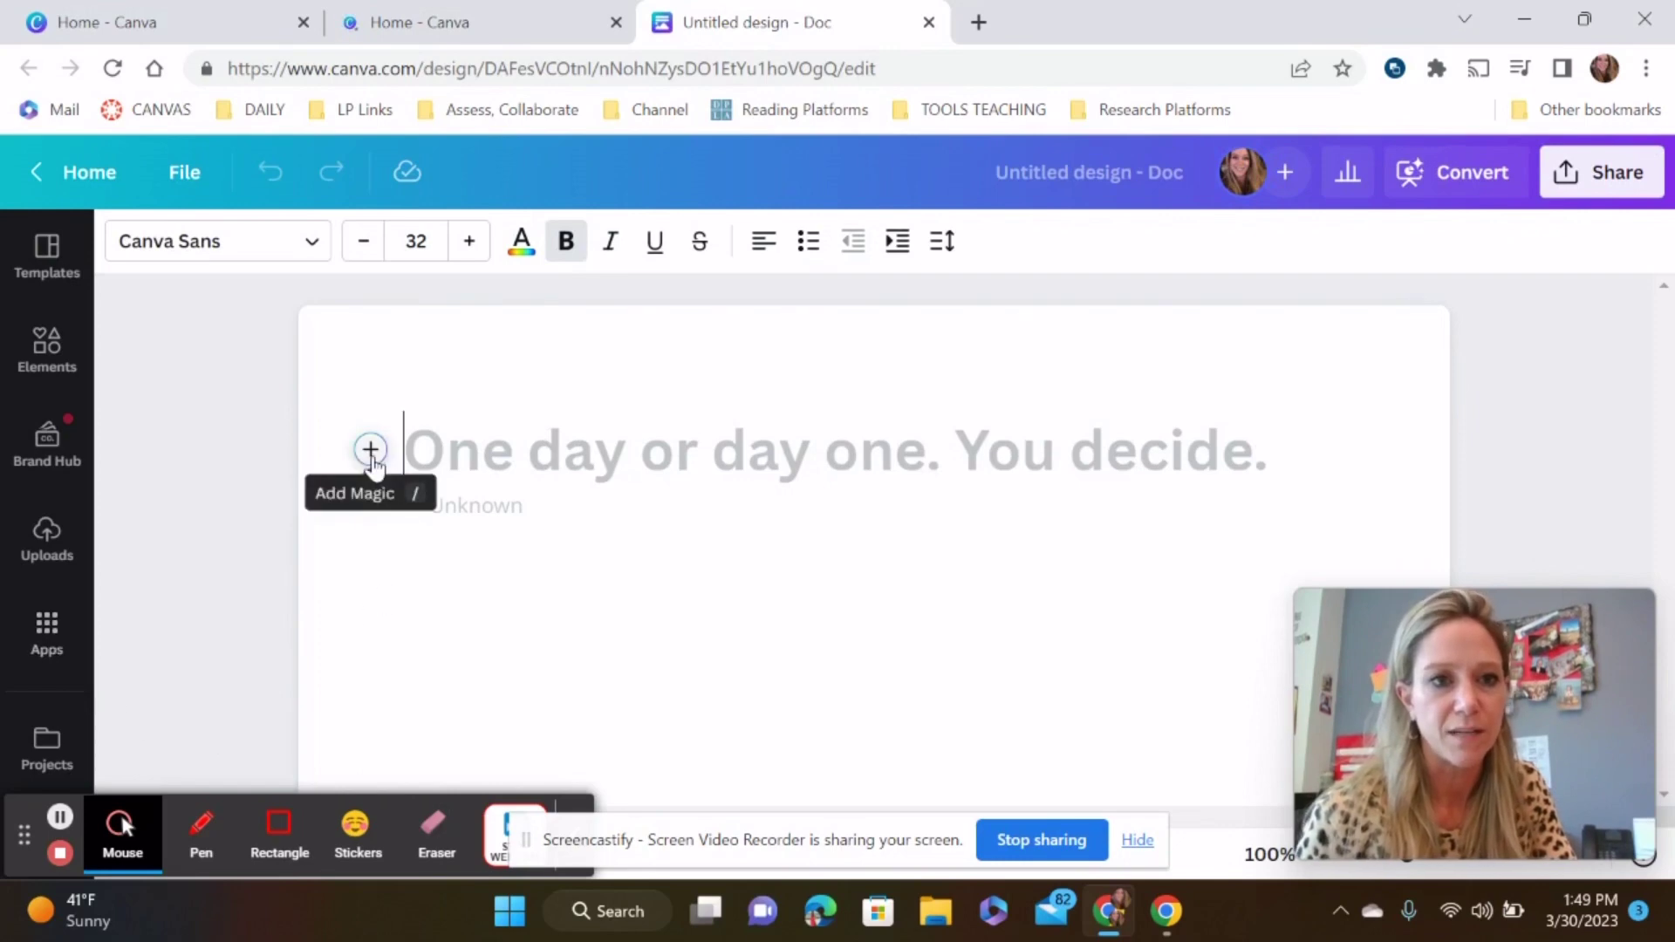
pyautogui.click(371, 451)
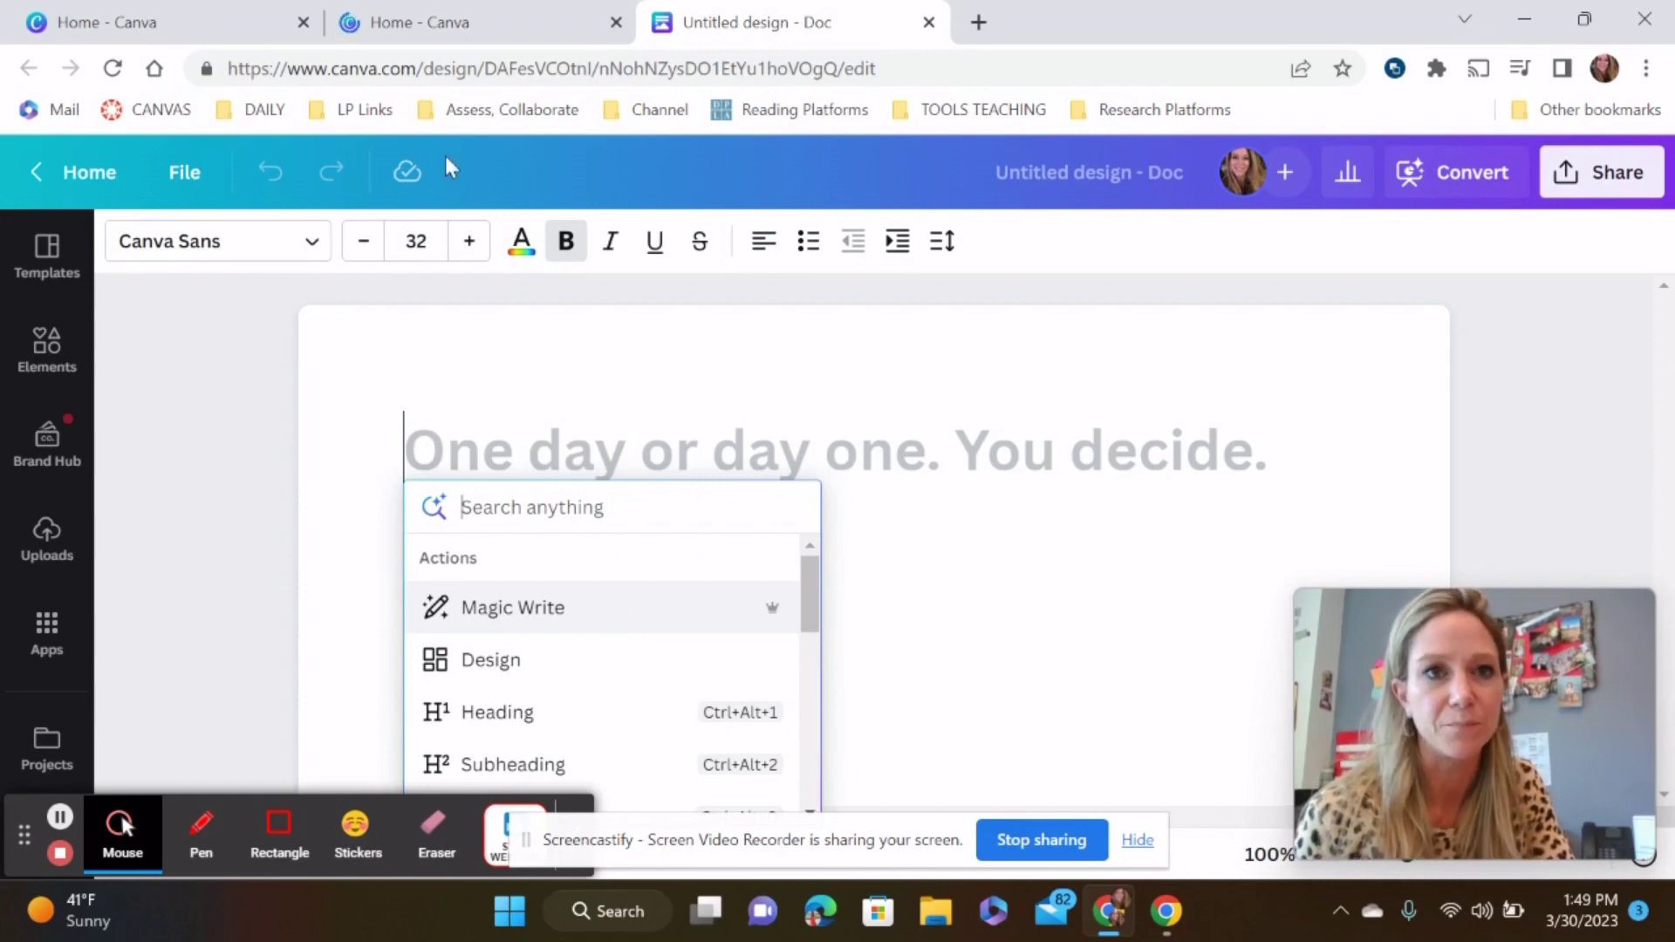
pyautogui.click(206, 30)
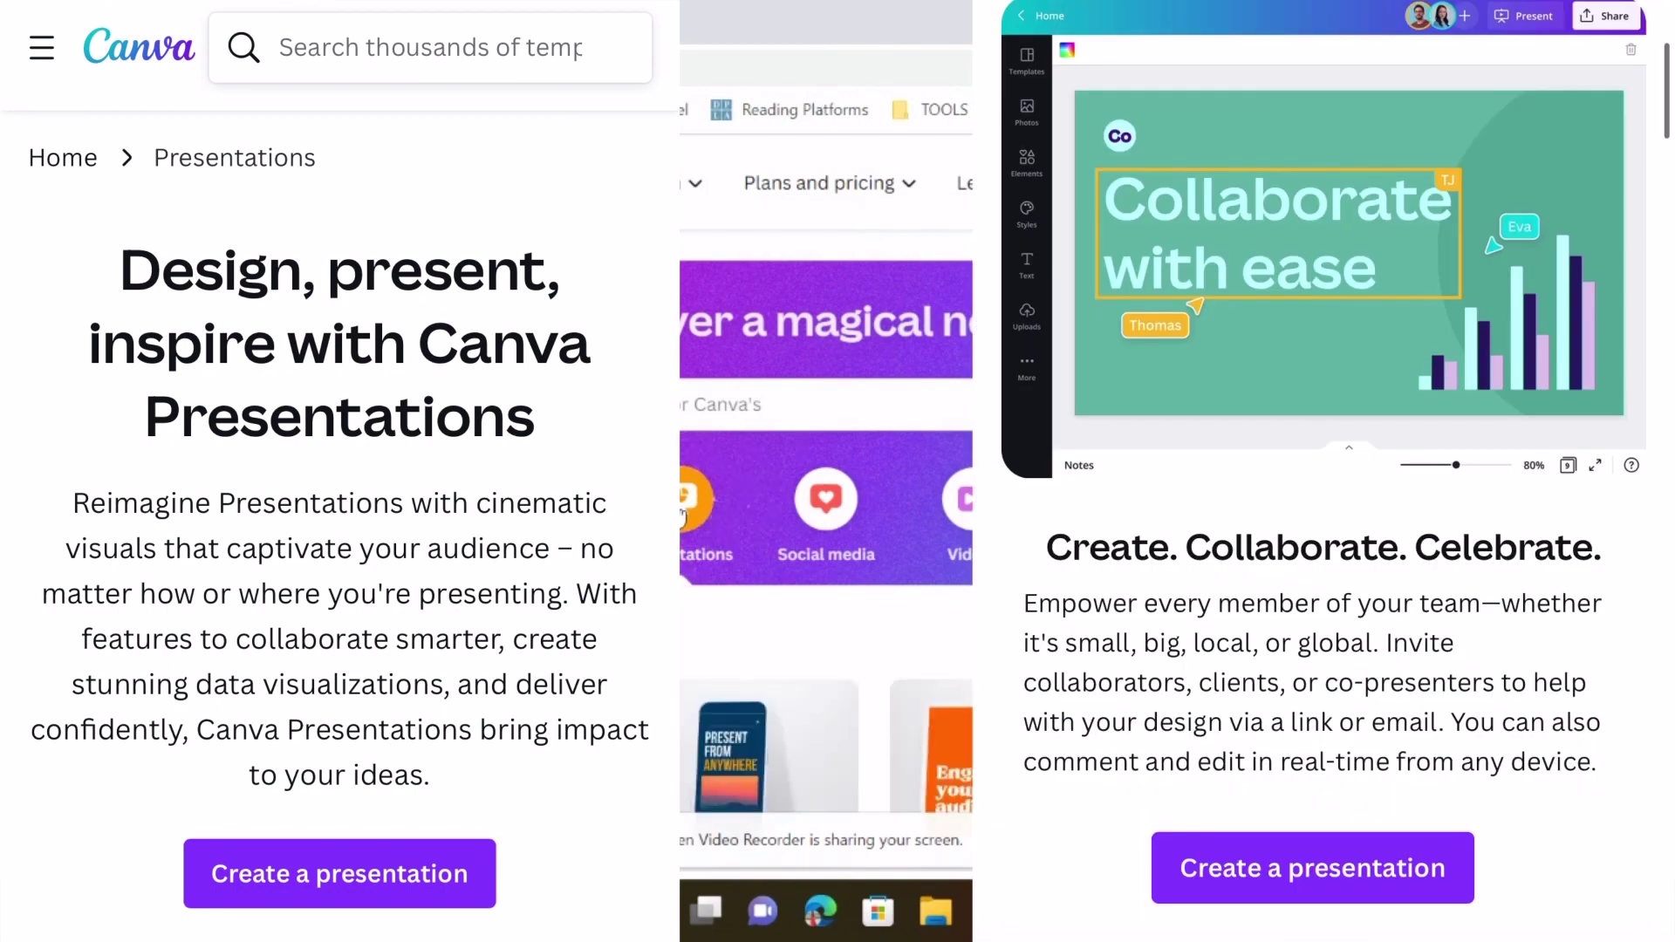
# - Create a blank Presentation (16:9) from the Canva home page
pyautogui.scroll(-4, 945, 568)
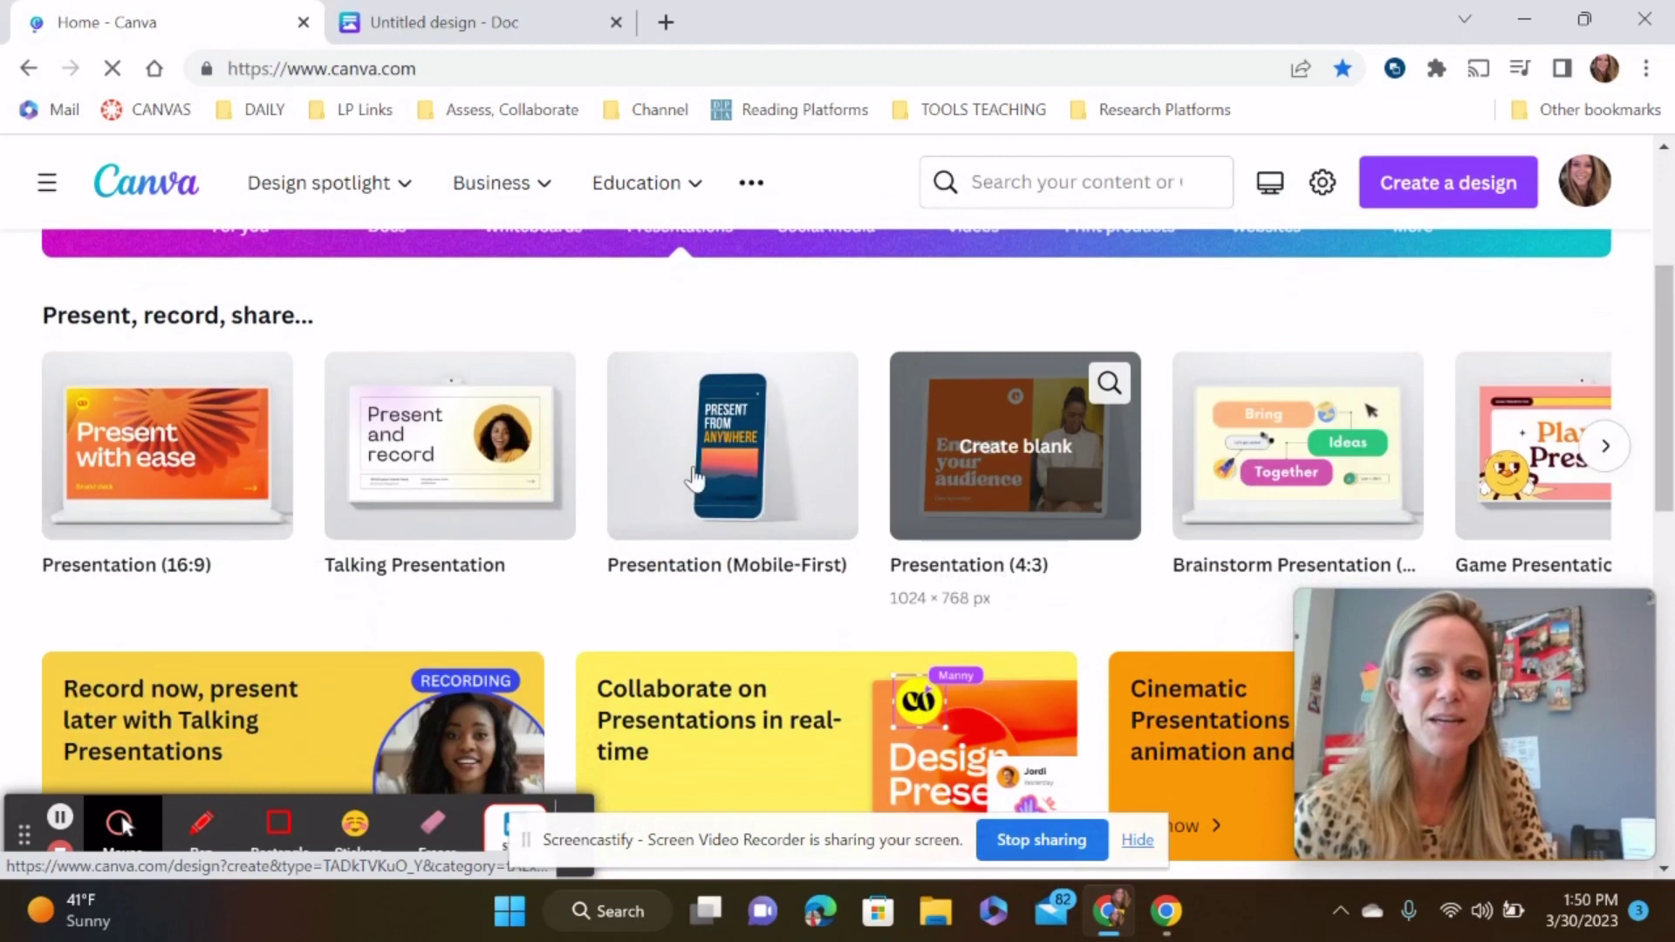
pyautogui.click(181, 457)
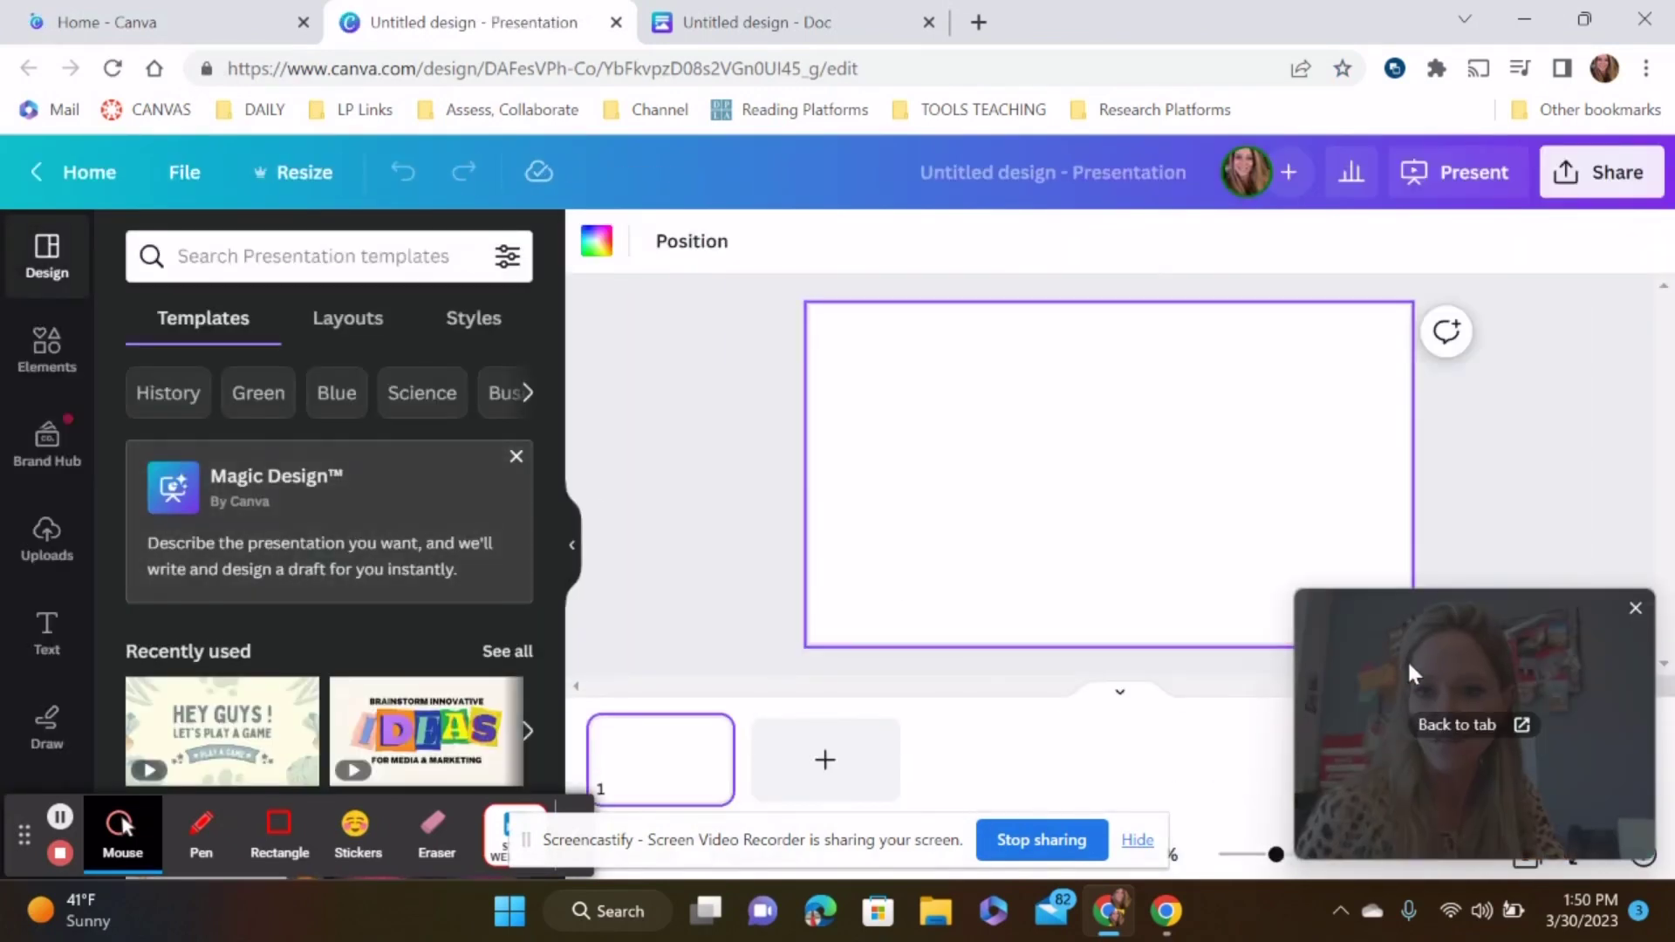
pyautogui.moveTo(1407, 658); pyautogui.dragTo(196, 588)
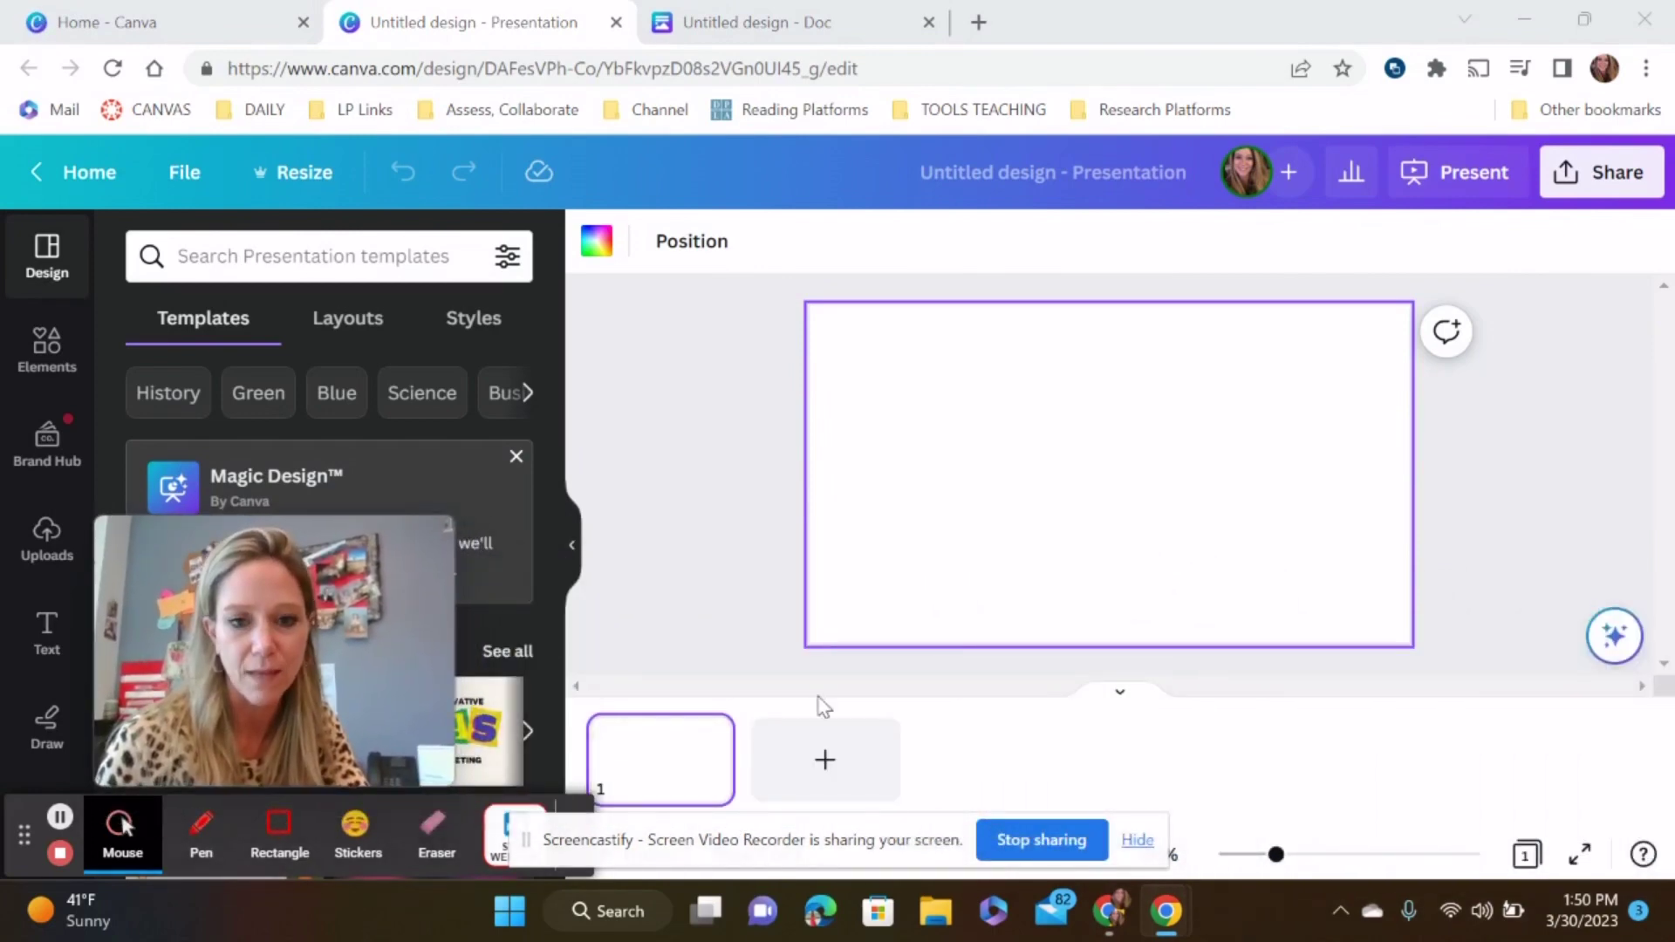
# - Launch Magic Design from the Canva Assistant and focus its presentation topic prompt
pyautogui.click(1129, 852)
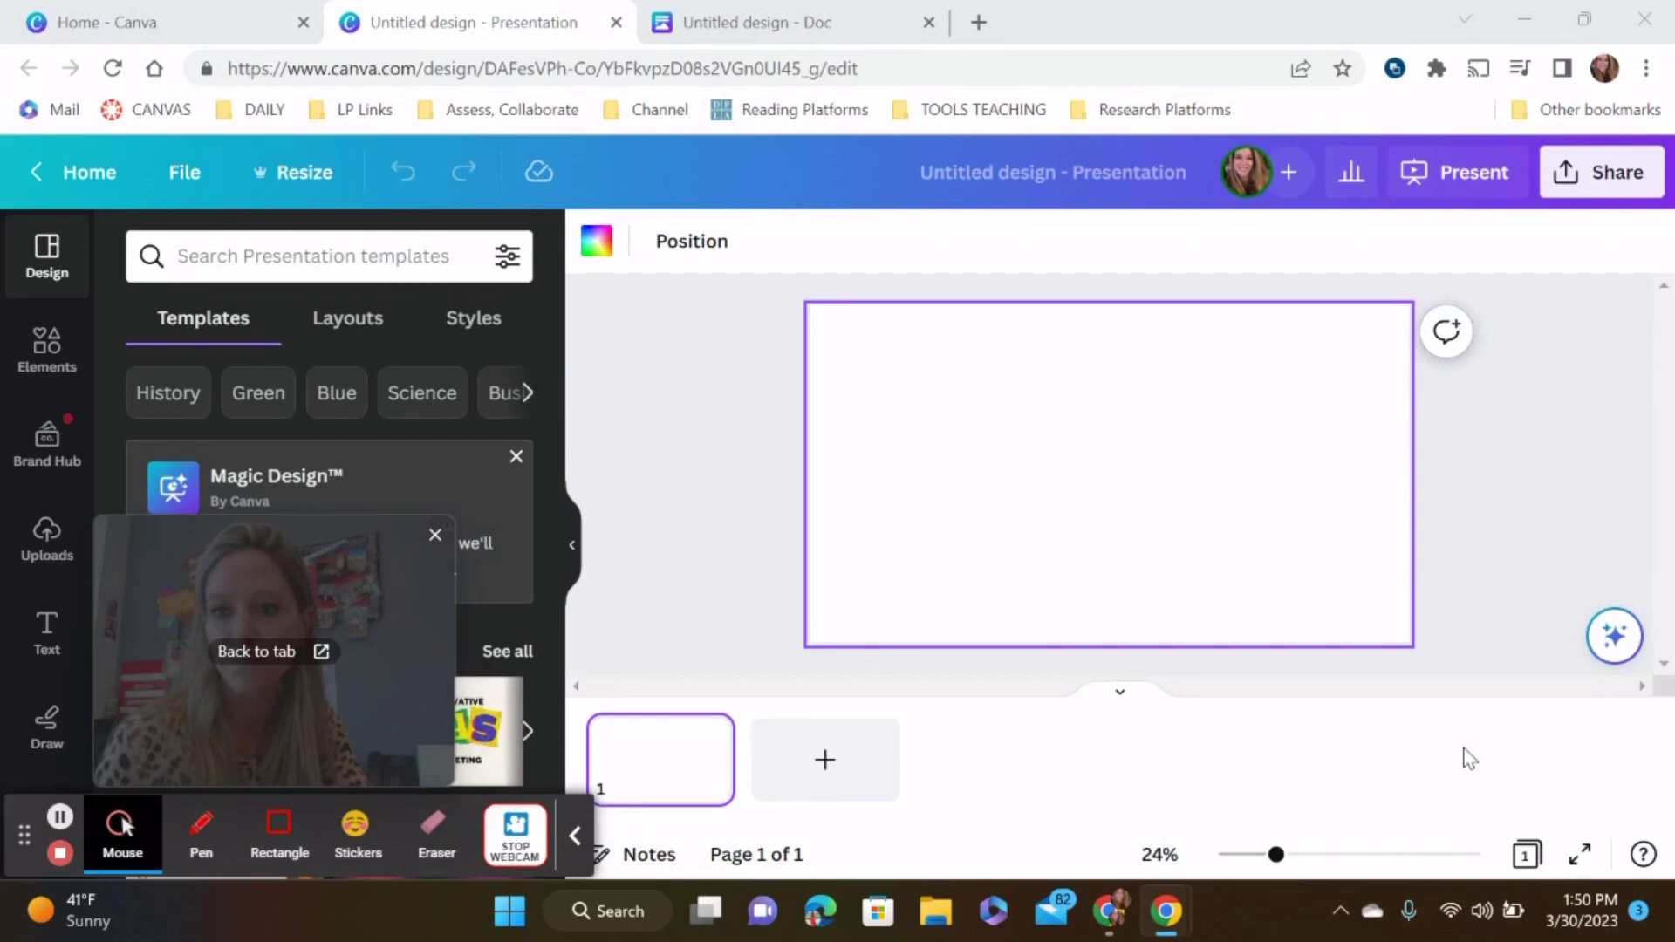
pyautogui.click(1615, 638)
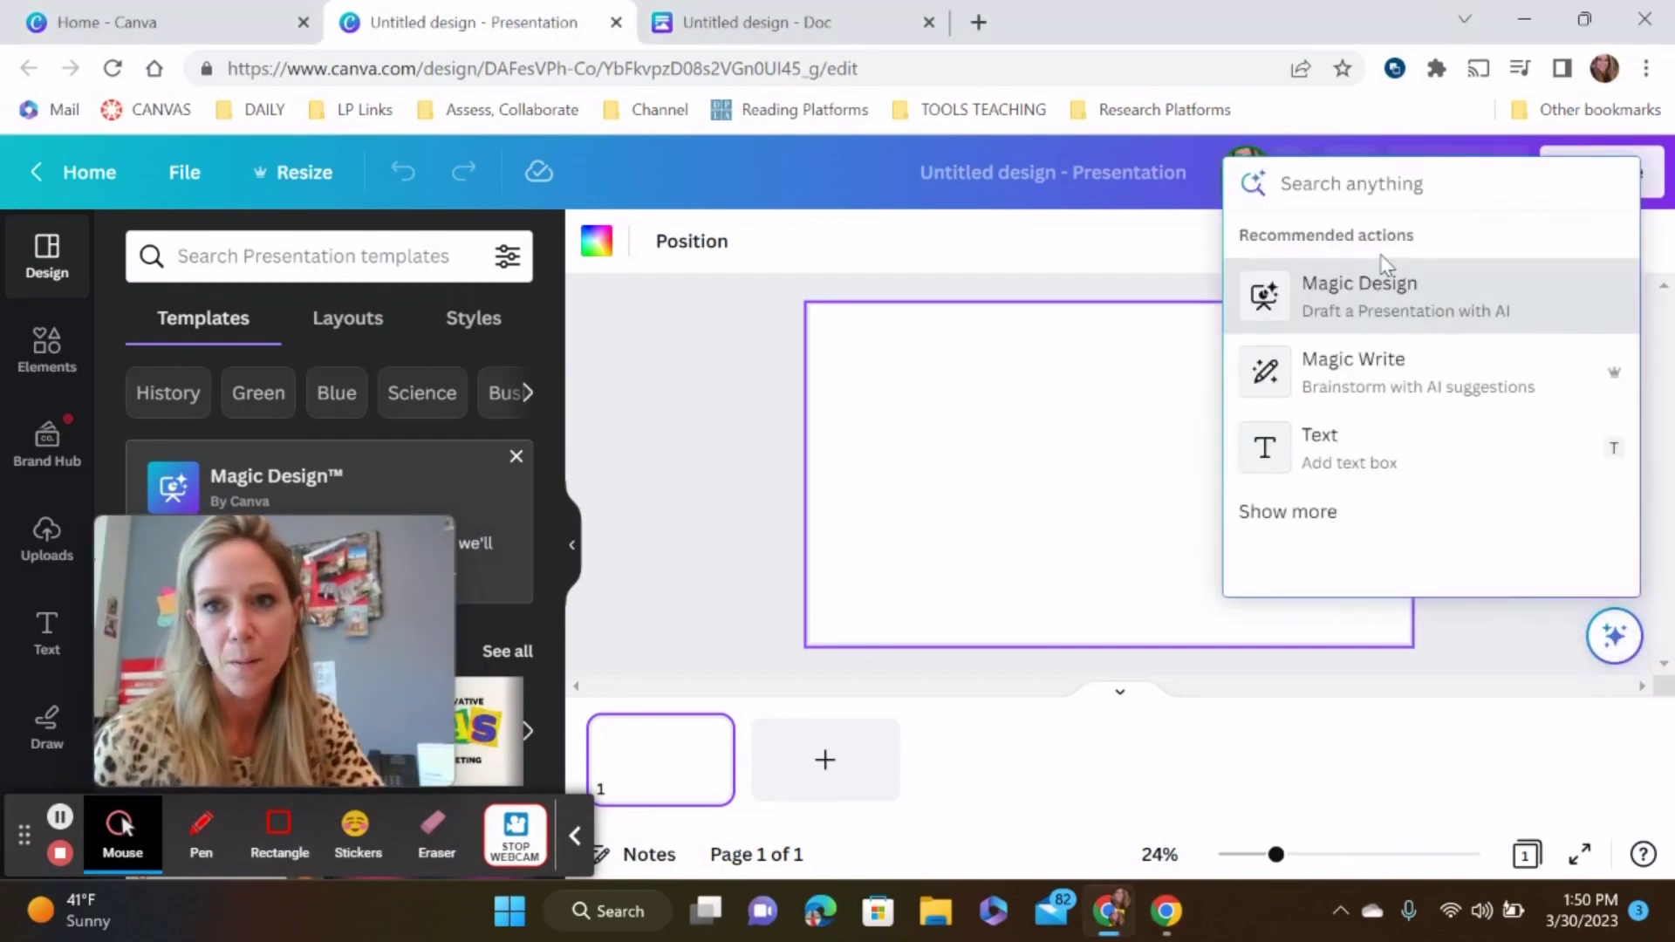
pyautogui.click(1393, 301)
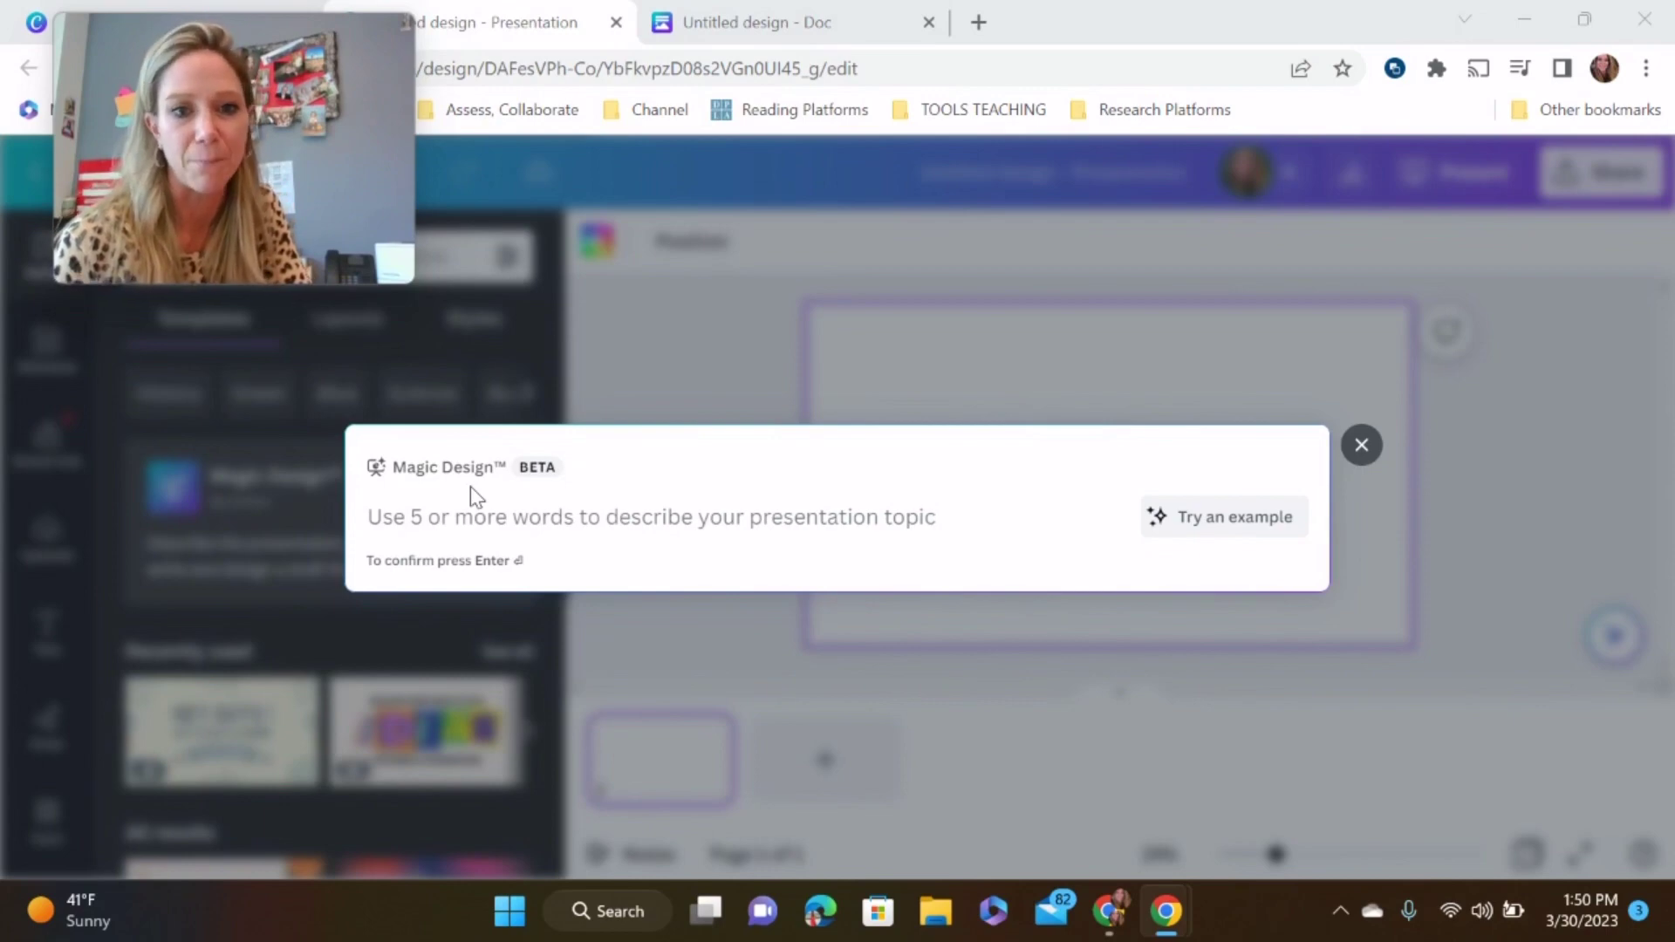
pyautogui.click(840, 539)
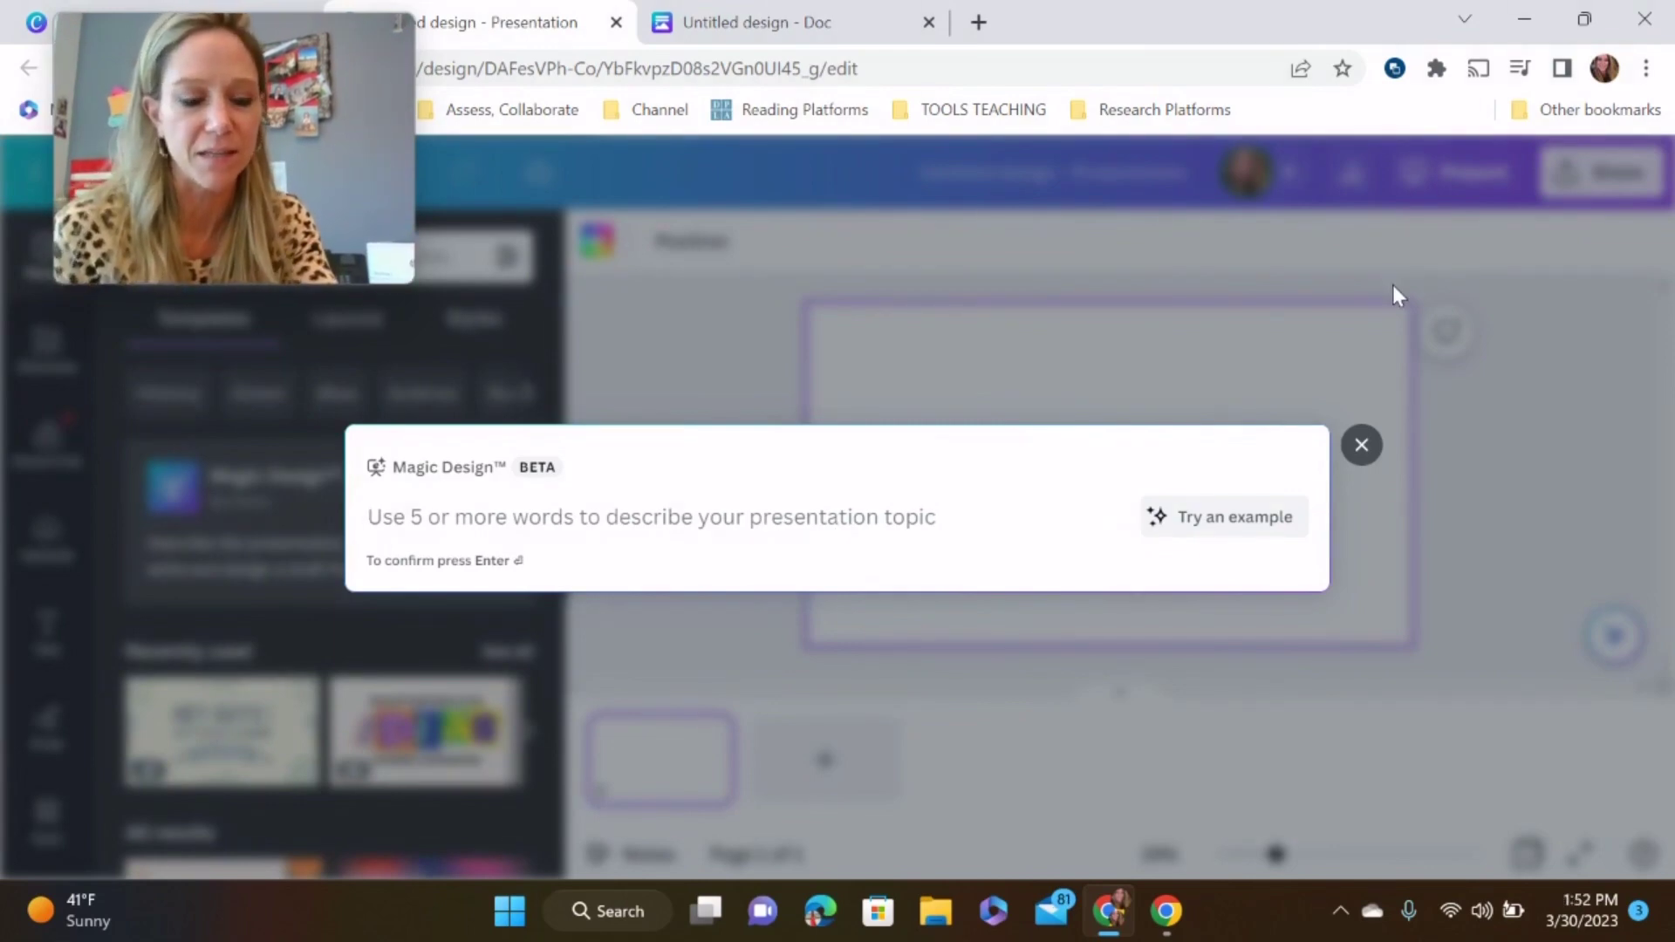
# - Generate Magic Design drafts from the topic 'Amanda Gorman's poetry'
pyautogui.write('Amanda')
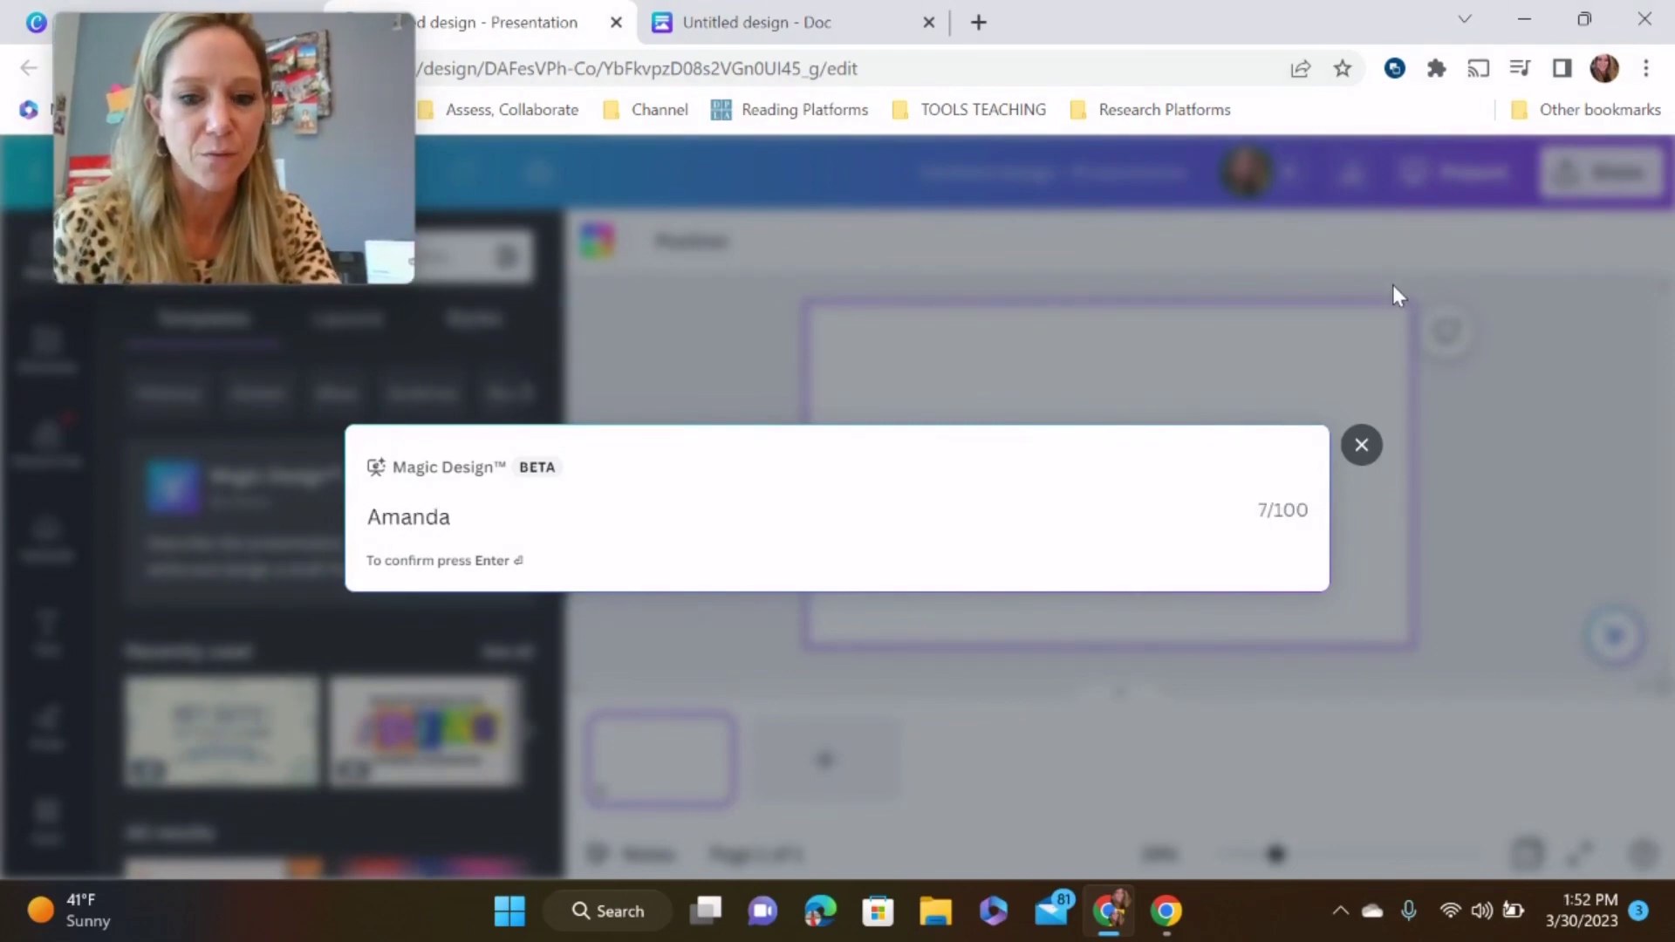
pyautogui.write(' Gorman')
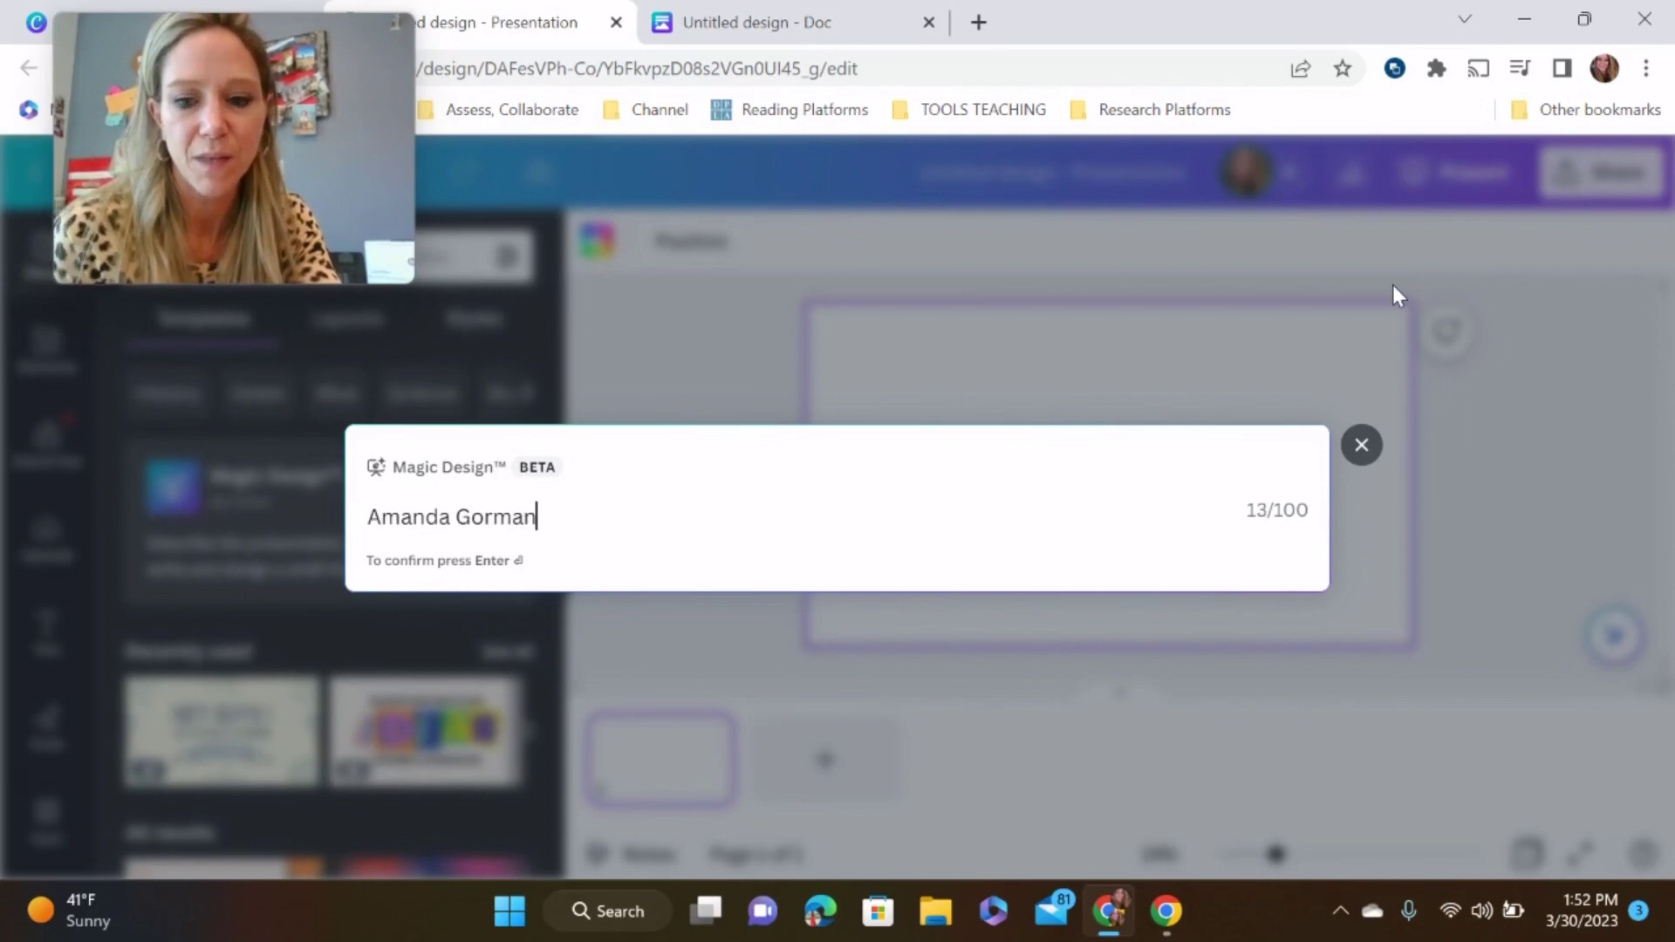
pyautogui.write("'s poetr")
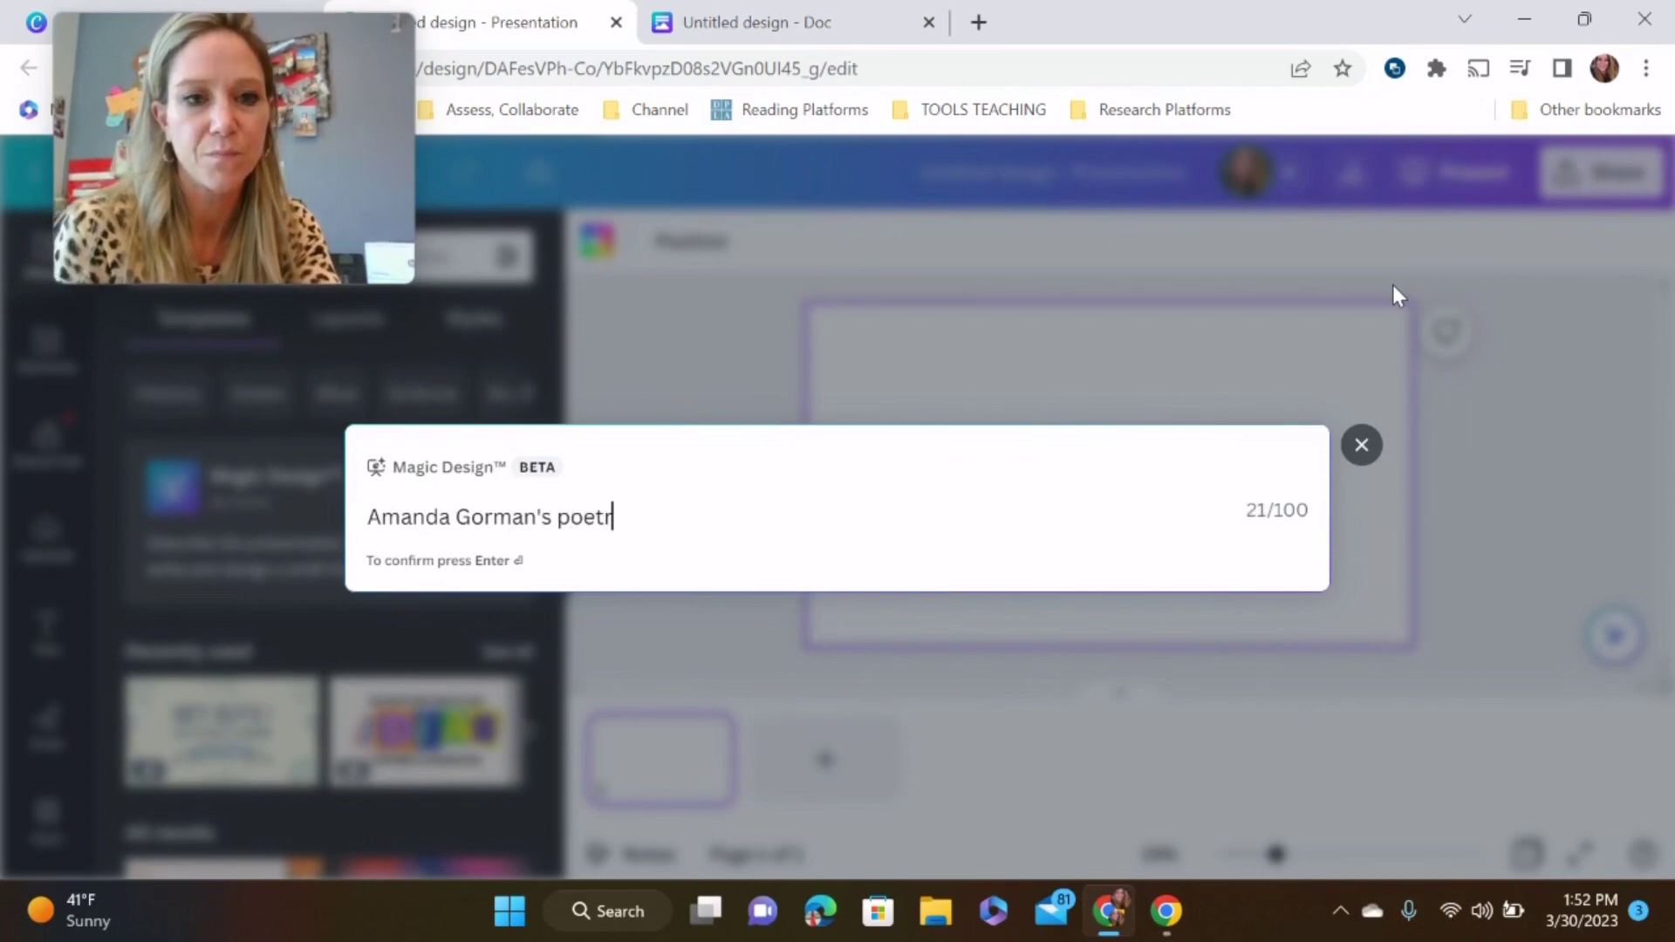
pyautogui.write('y.')
pyautogui.press('Return')
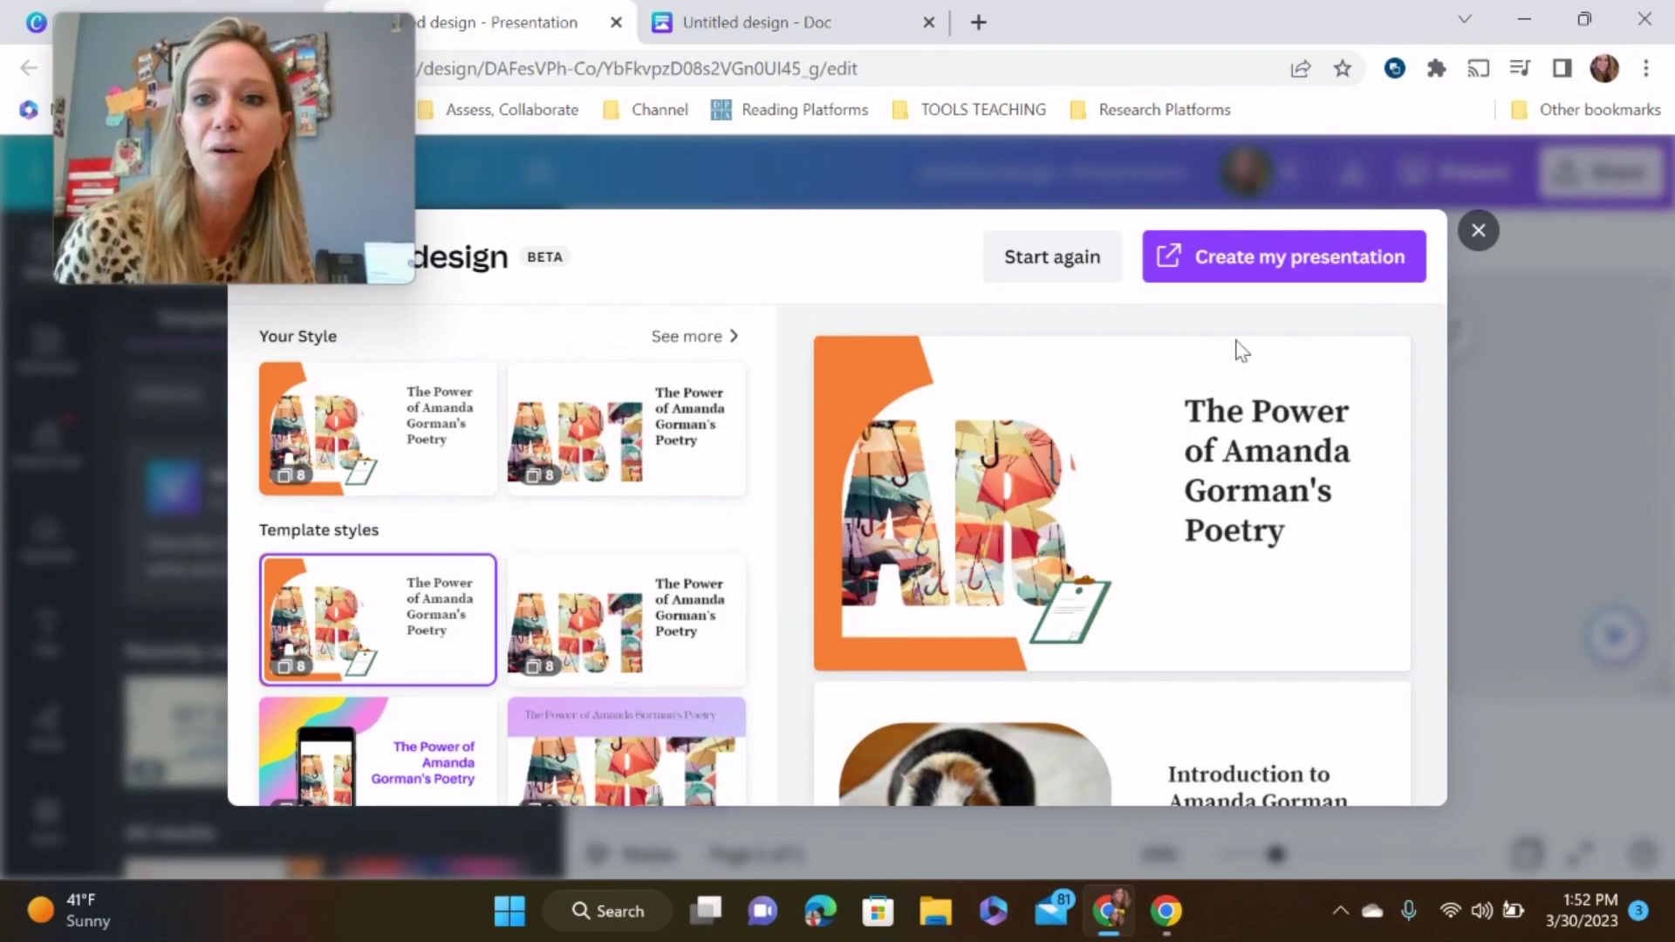
# - Pick the ART lettering style draft, review its slides, and build the presentation from it
pyautogui.click(545, 473)
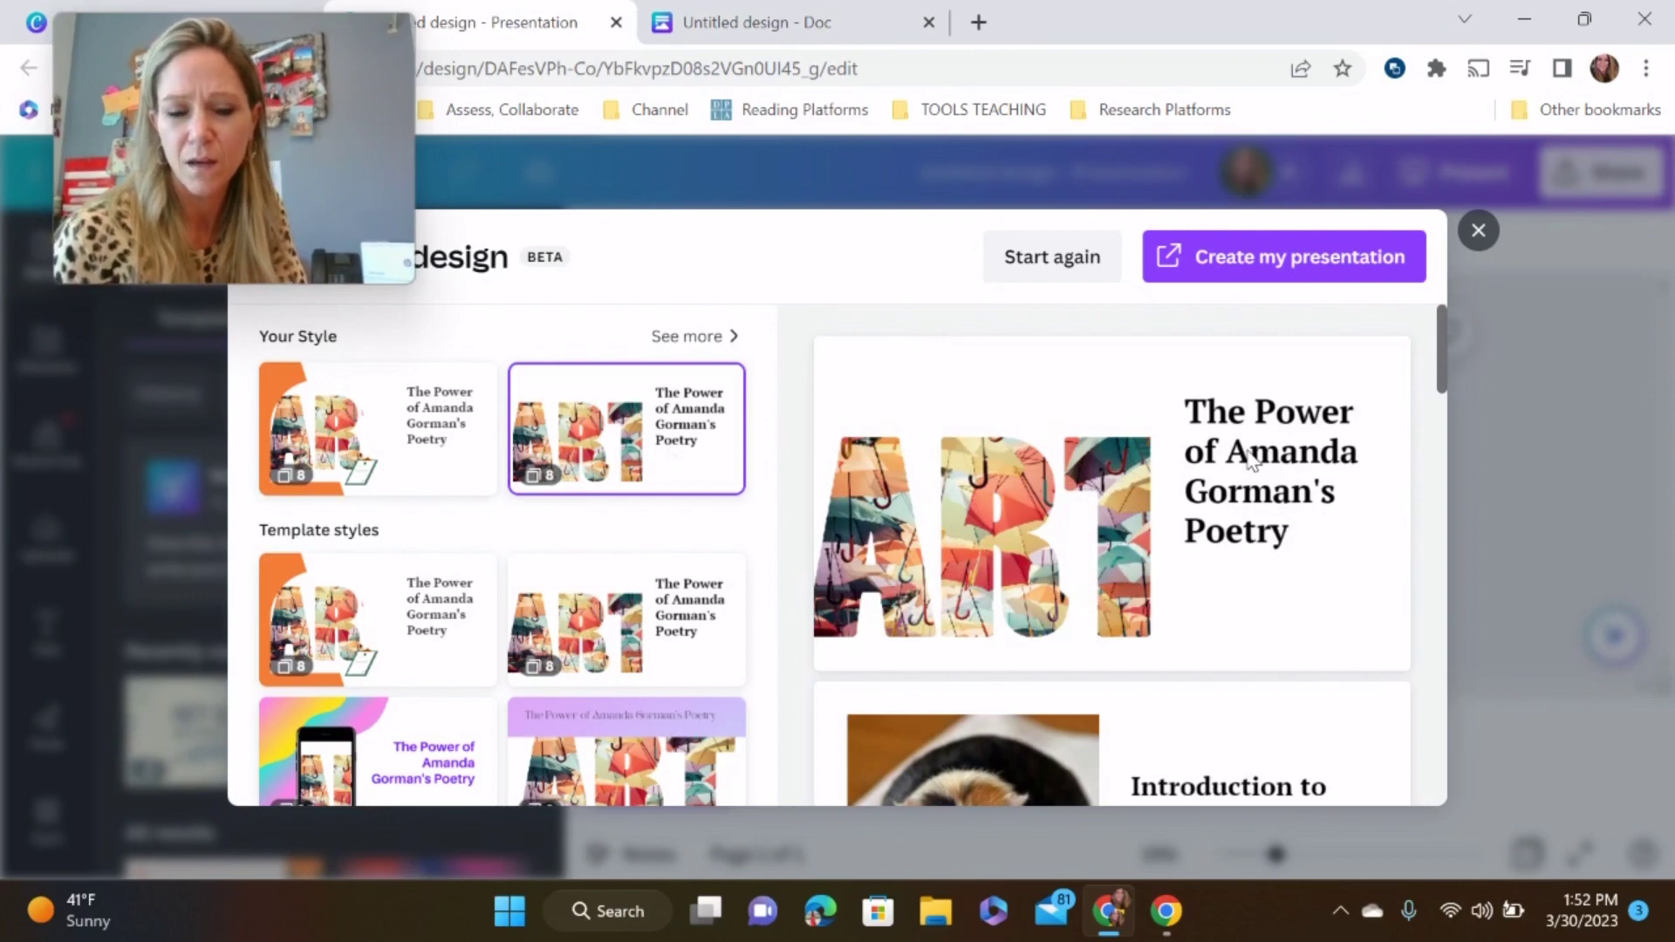
pyautogui.moveTo(1443, 342); pyautogui.dragTo(1434, 434)
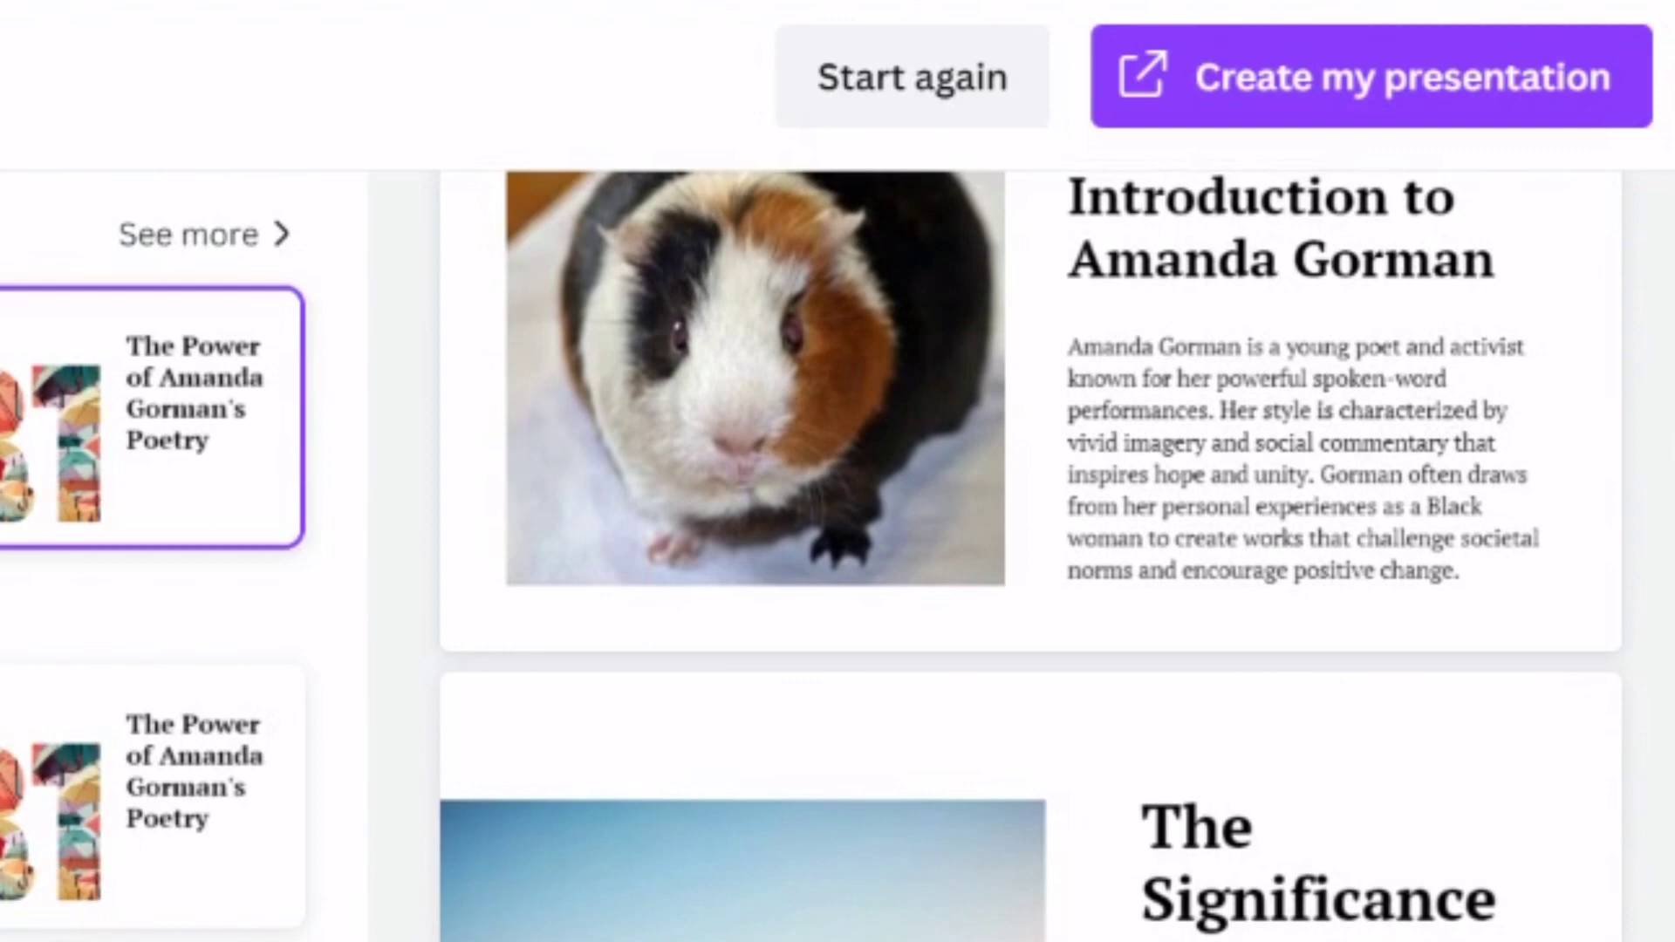
pyautogui.scroll(-5, 1030, 555)
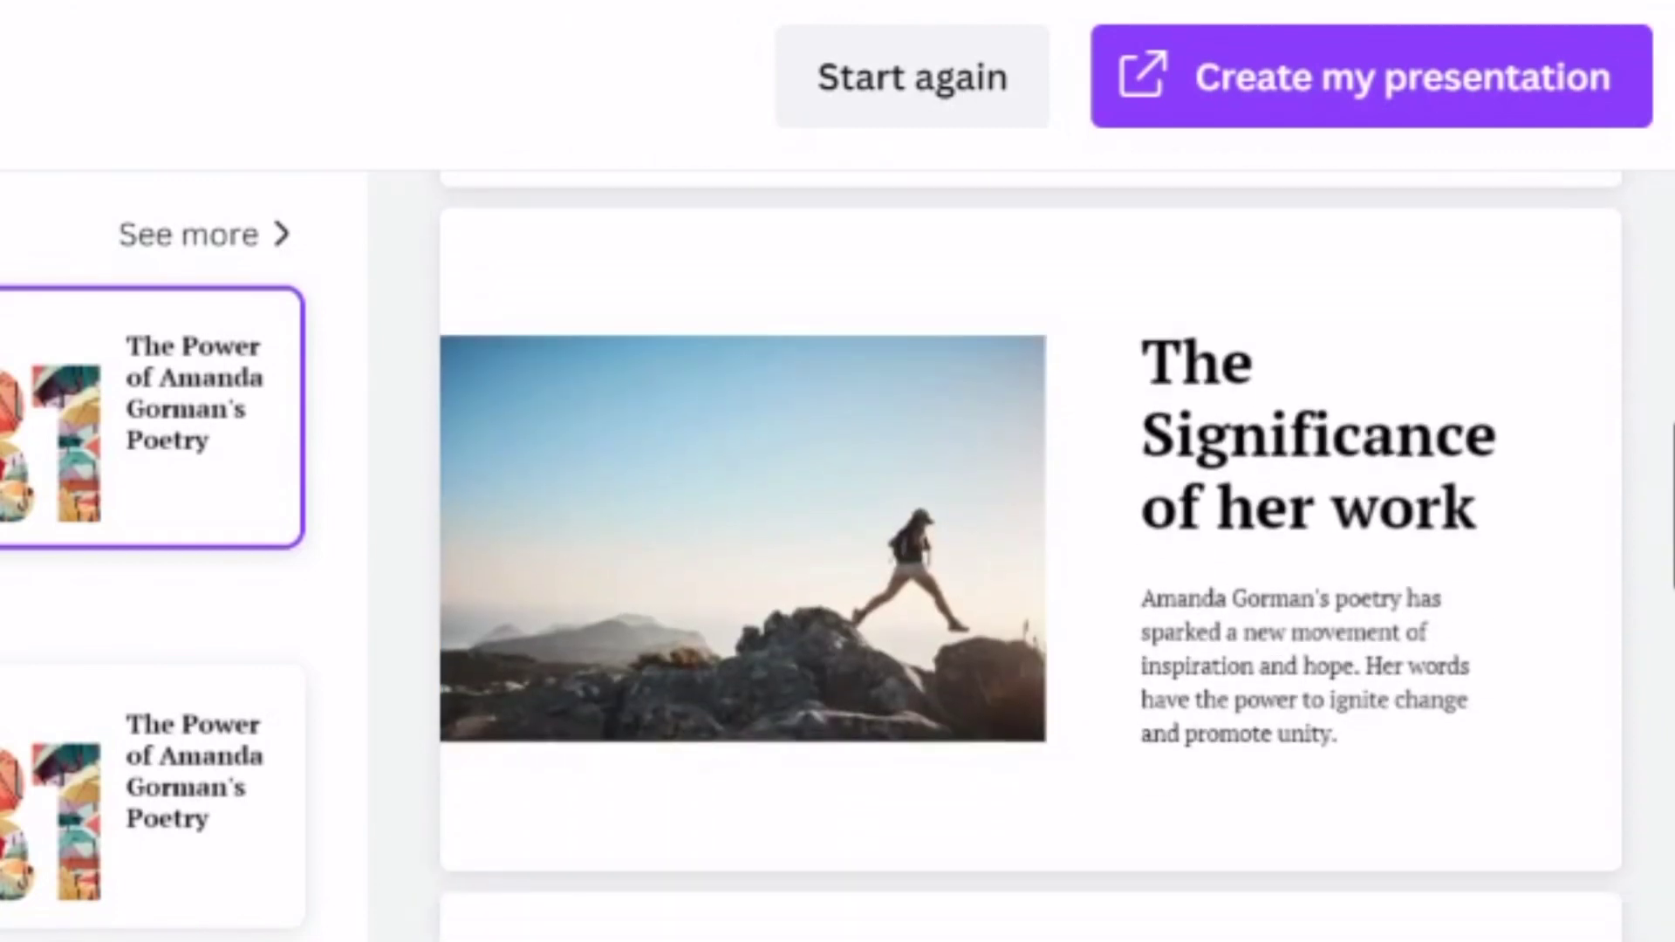
pyautogui.scroll(-6, 1029, 548)
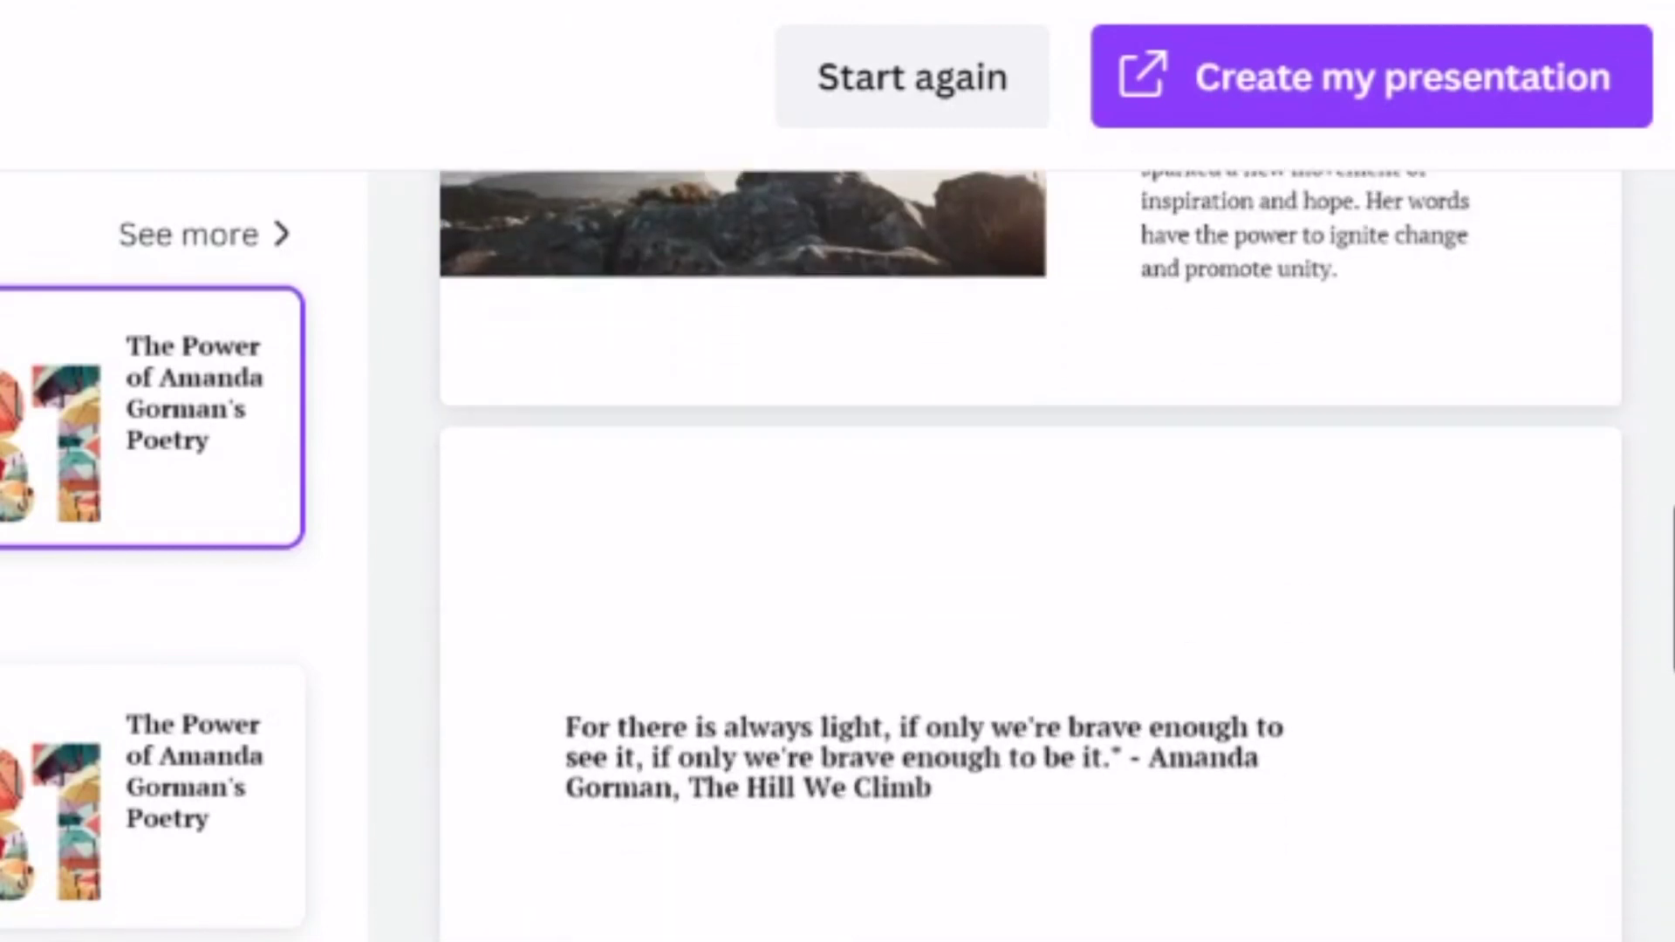
pyautogui.scroll(-2, 1030, 524)
pyautogui.scroll(-5, 1030, 555)
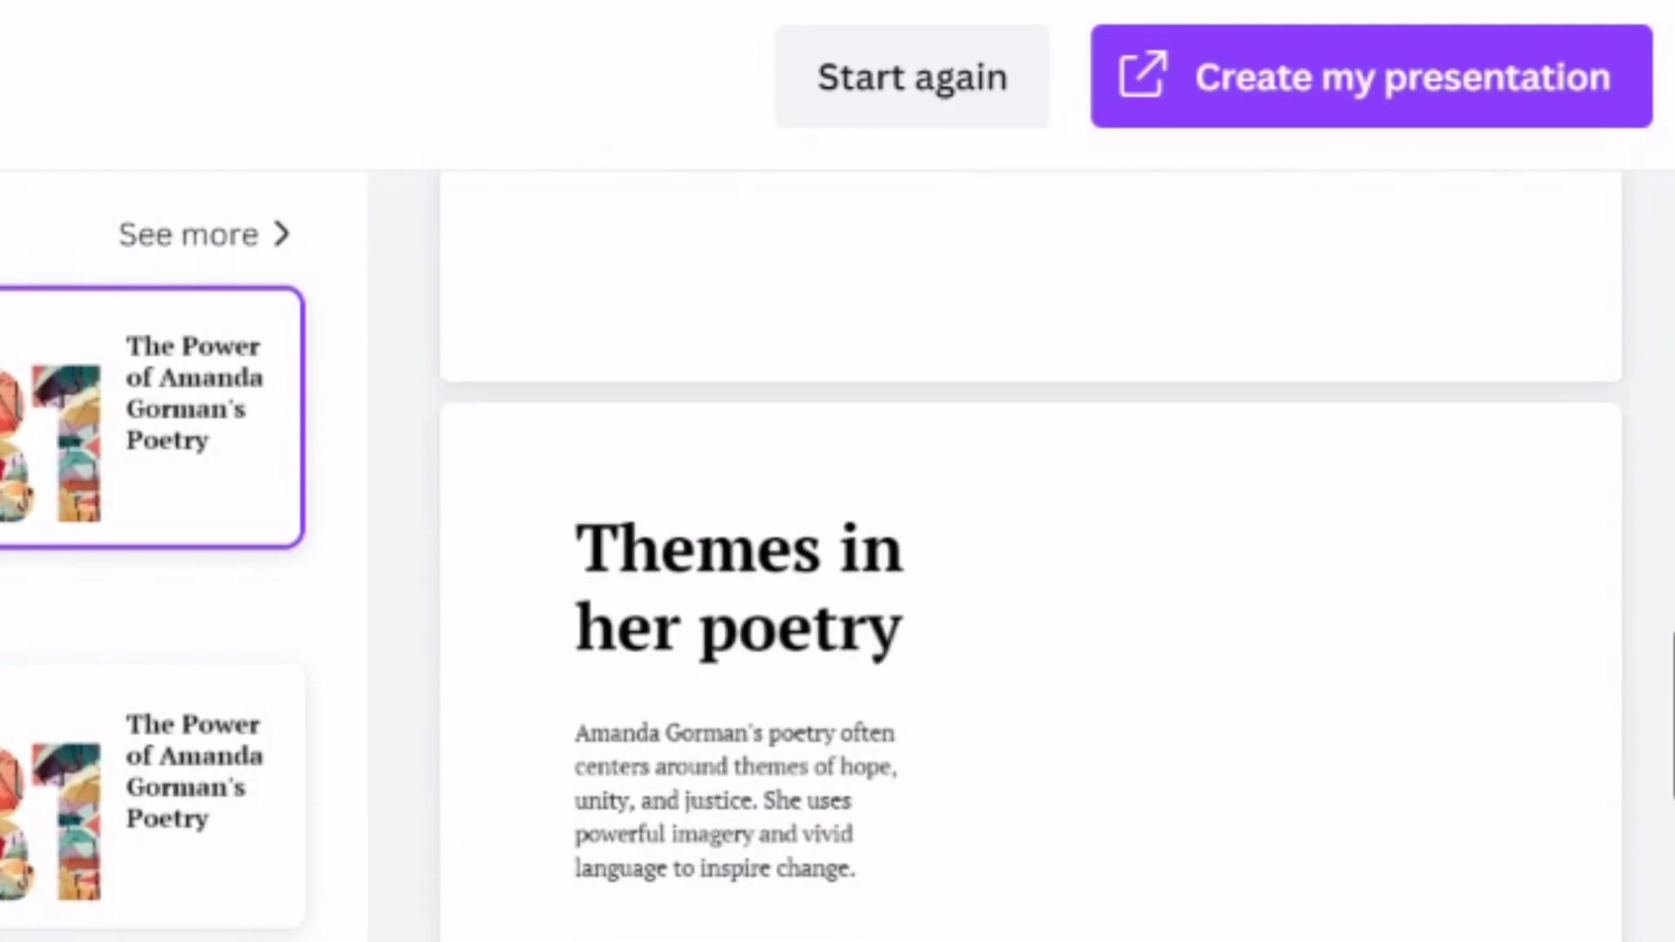
pyautogui.scroll(-8, 1030, 550)
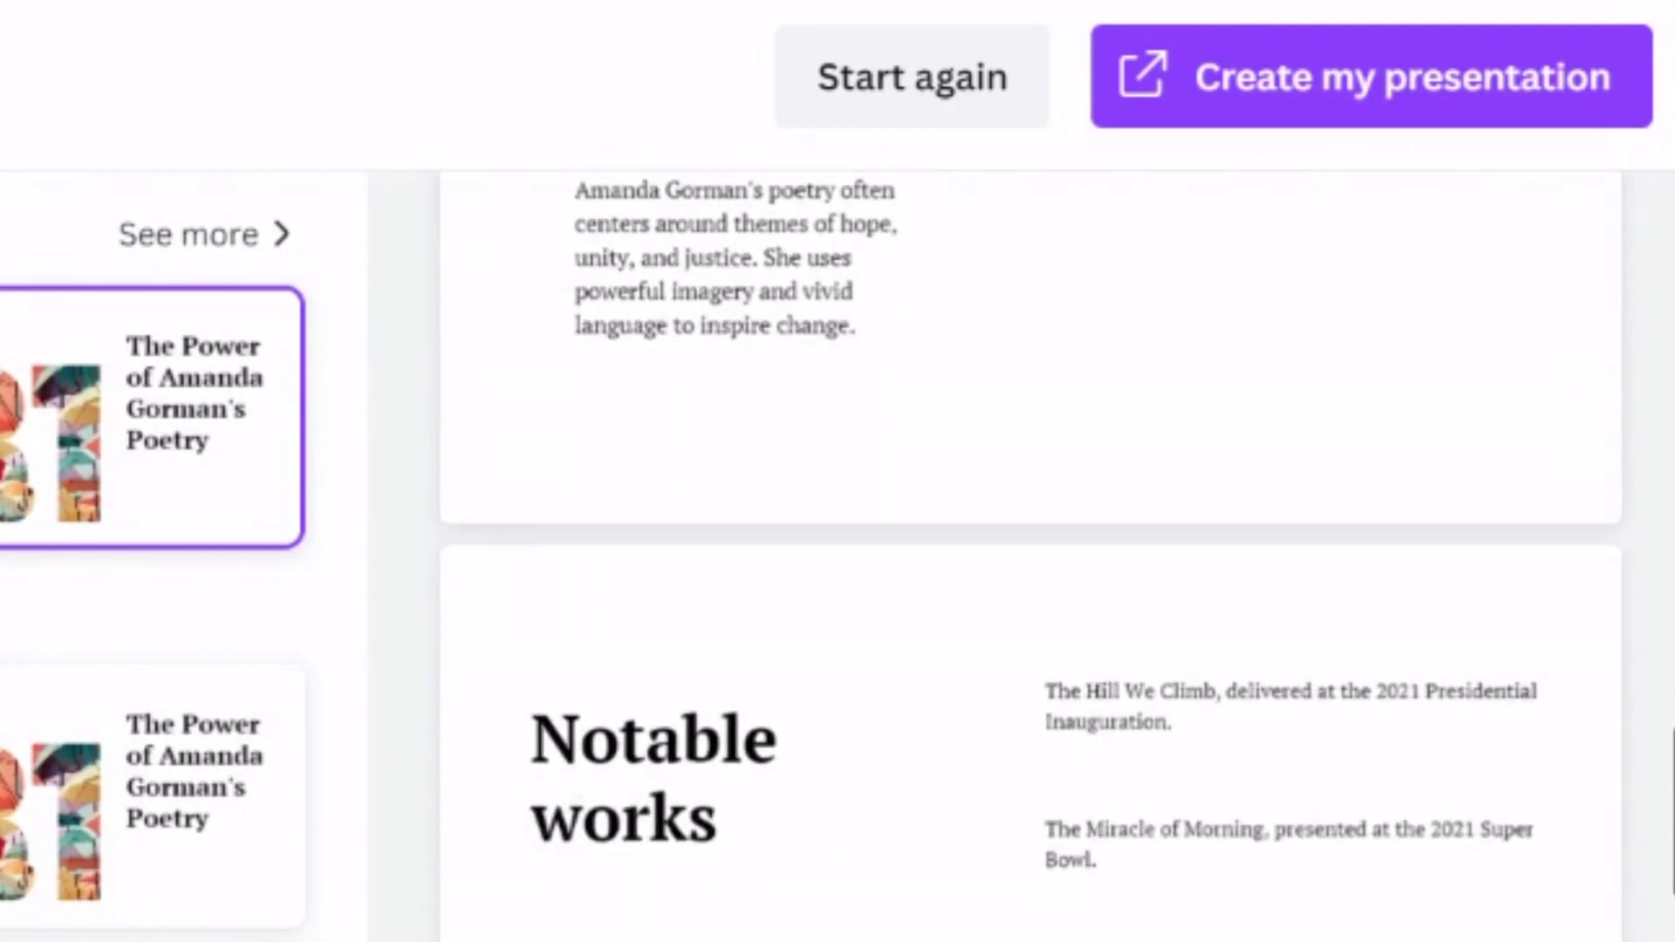
pyautogui.scroll(-2, 1030, 550)
pyautogui.scroll(-2, 1029, 524)
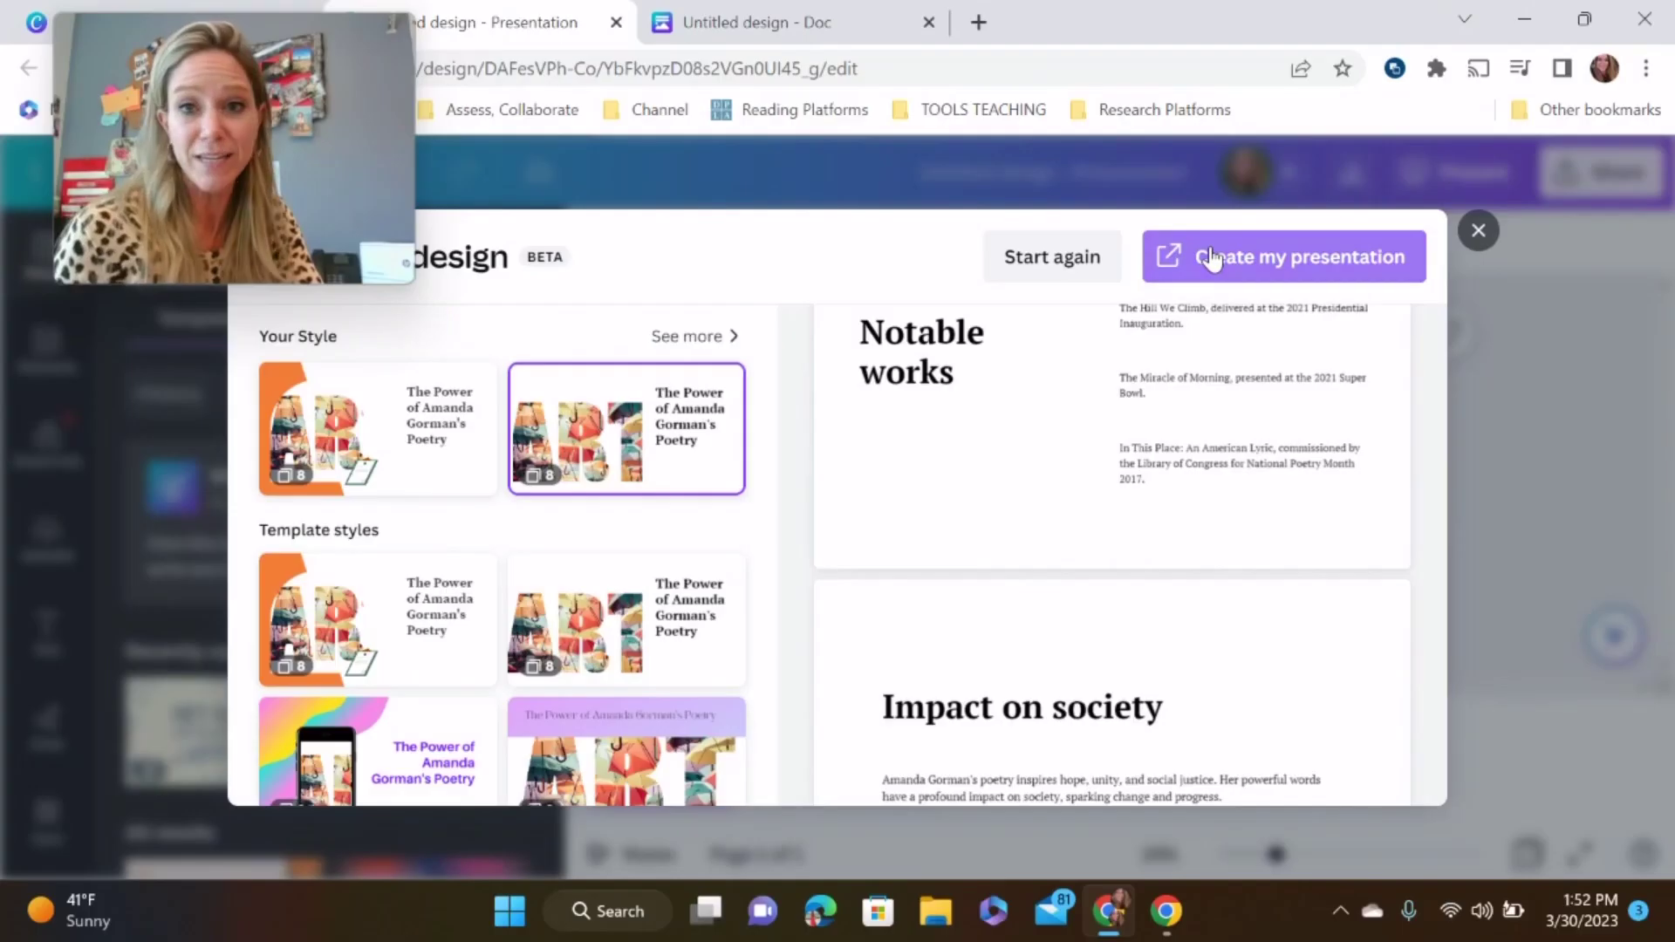
pyautogui.click(1231, 87)
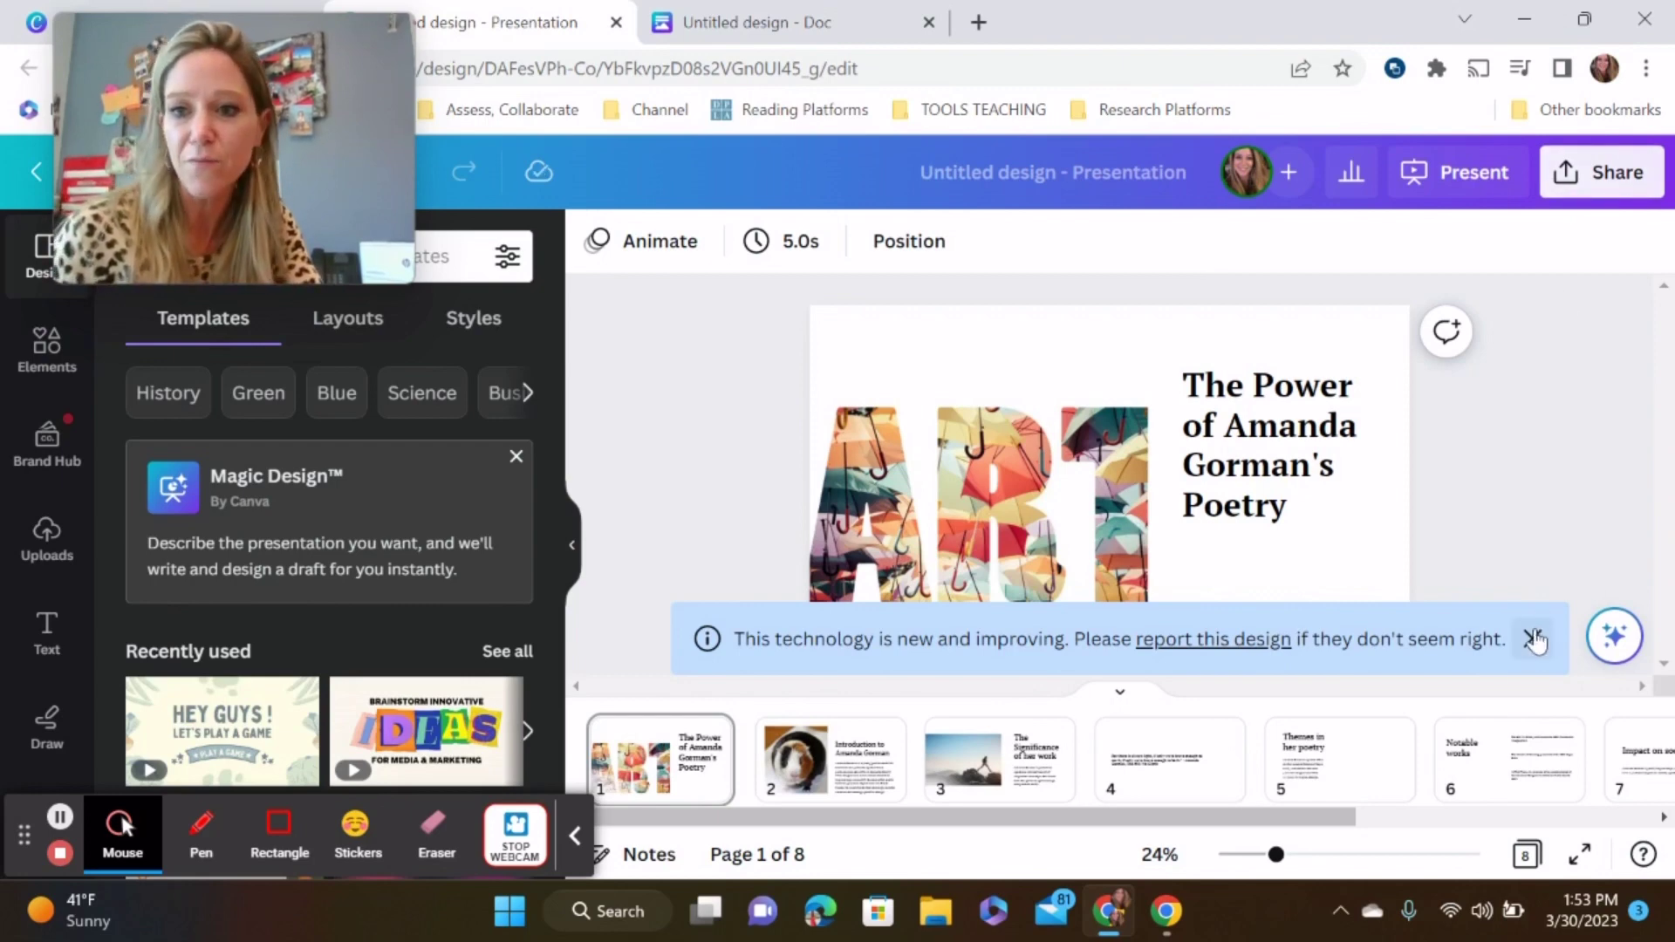
# - Dismiss the new-technology notice and return to slide 1, the title slide
pyautogui.click(1533, 640)
pyautogui.rightClick(1369, 771)
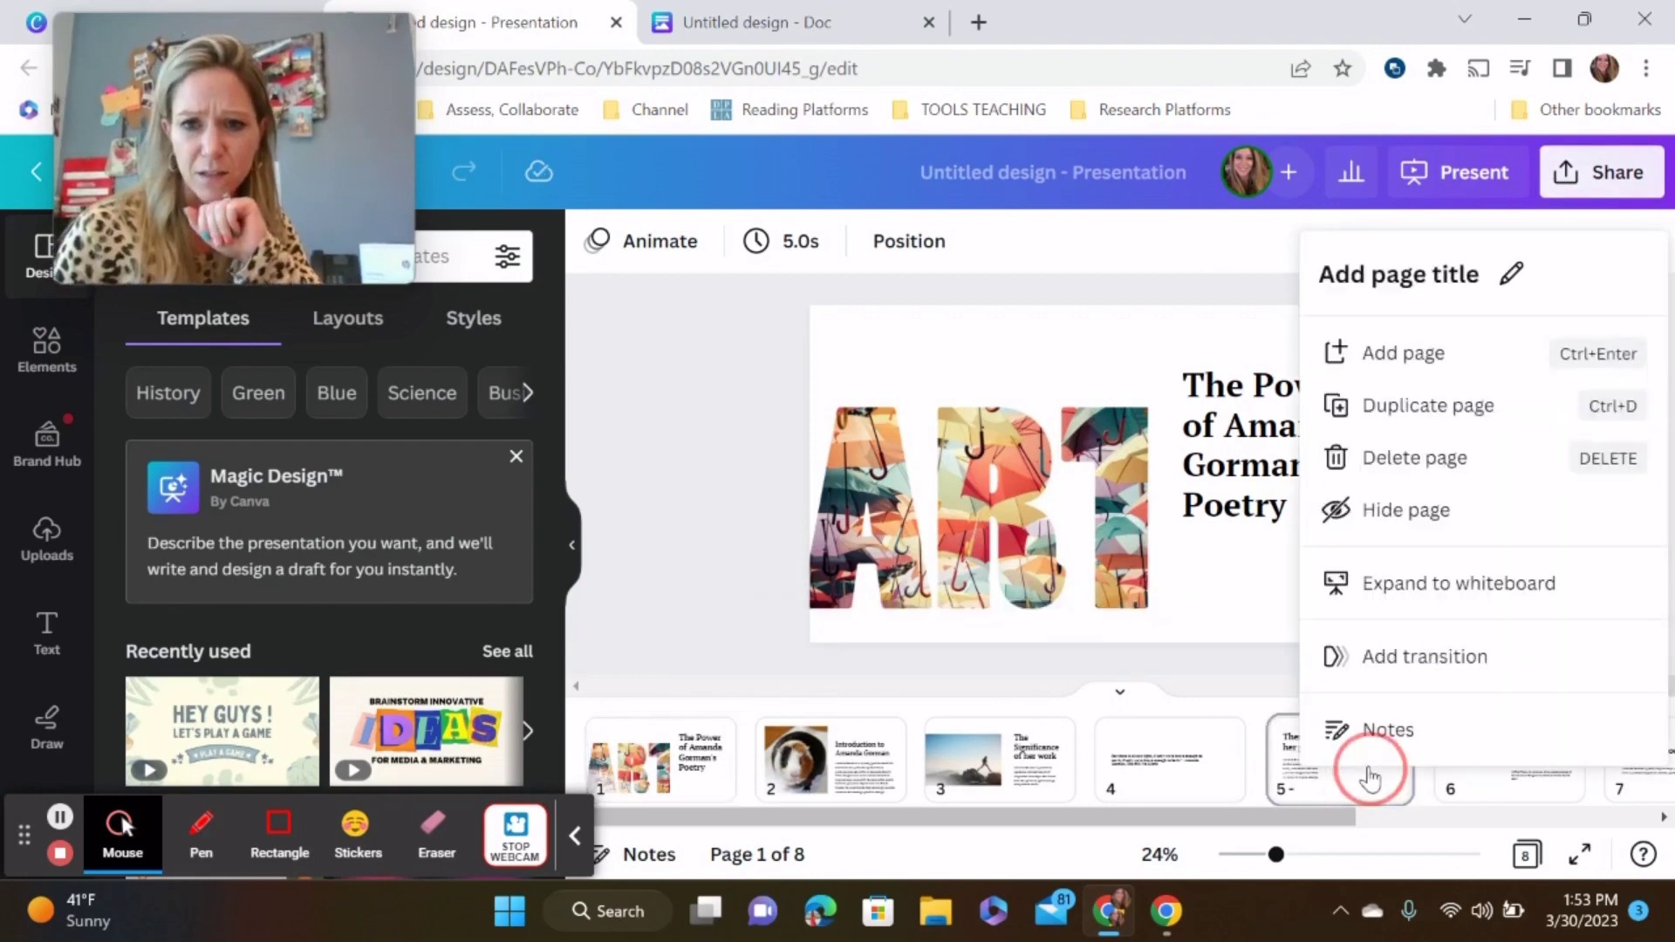
pyautogui.click(673, 561)
pyautogui.click(685, 773)
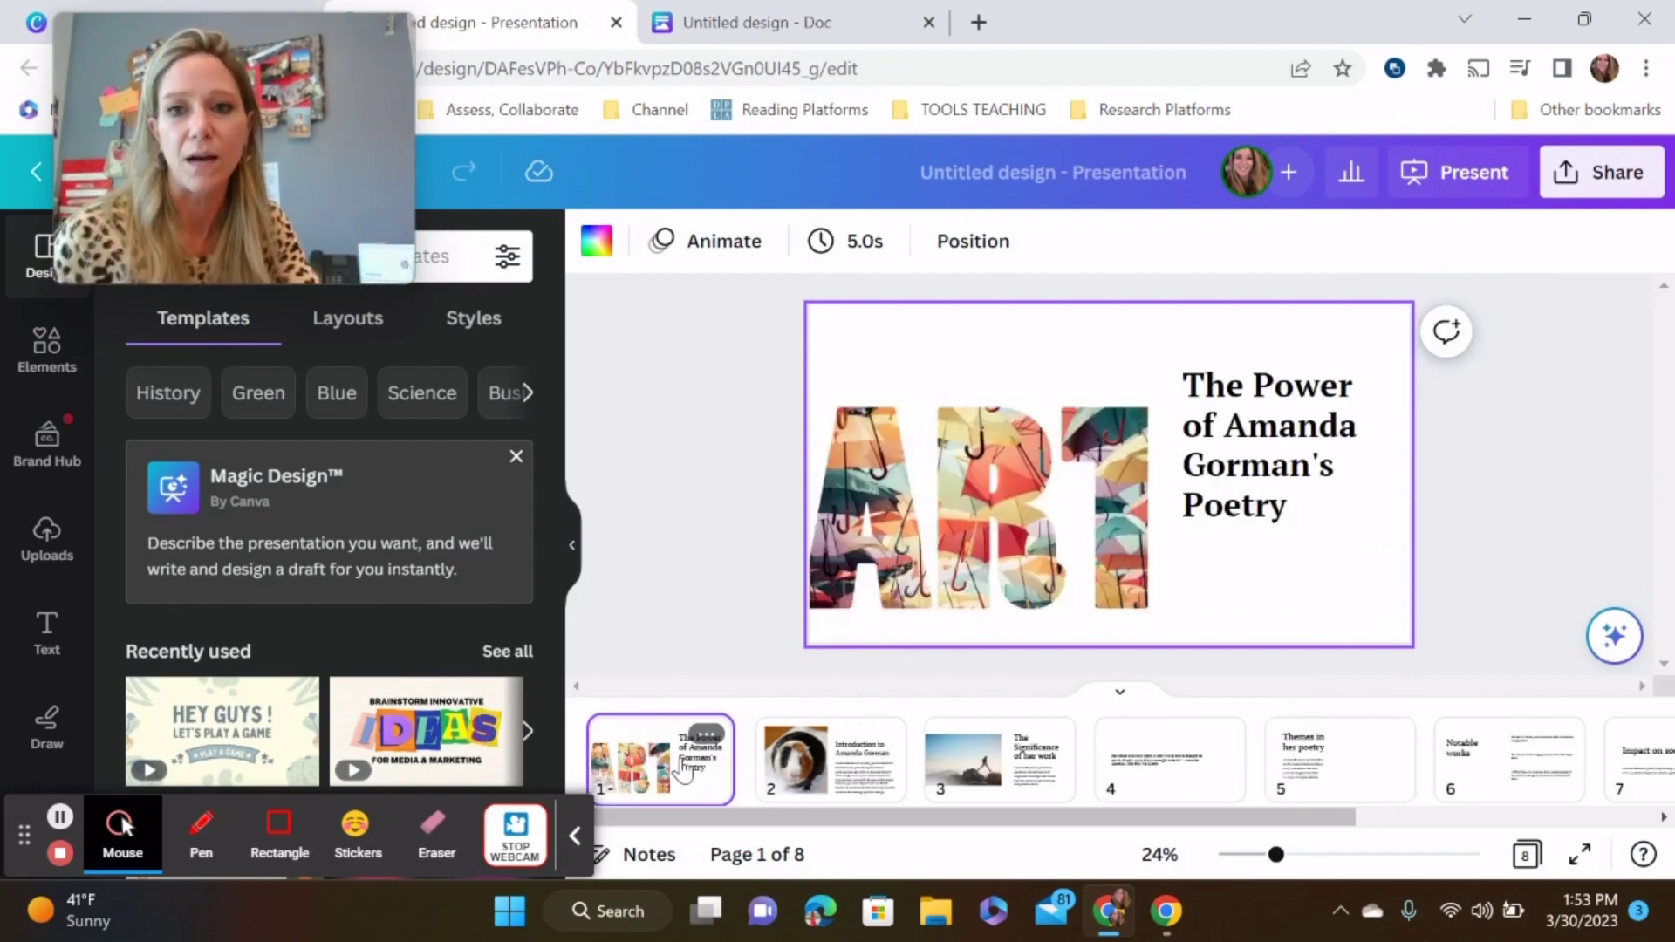
# - Nudge the title text right and widen the ART lettering image
pyautogui.click(1270, 449)
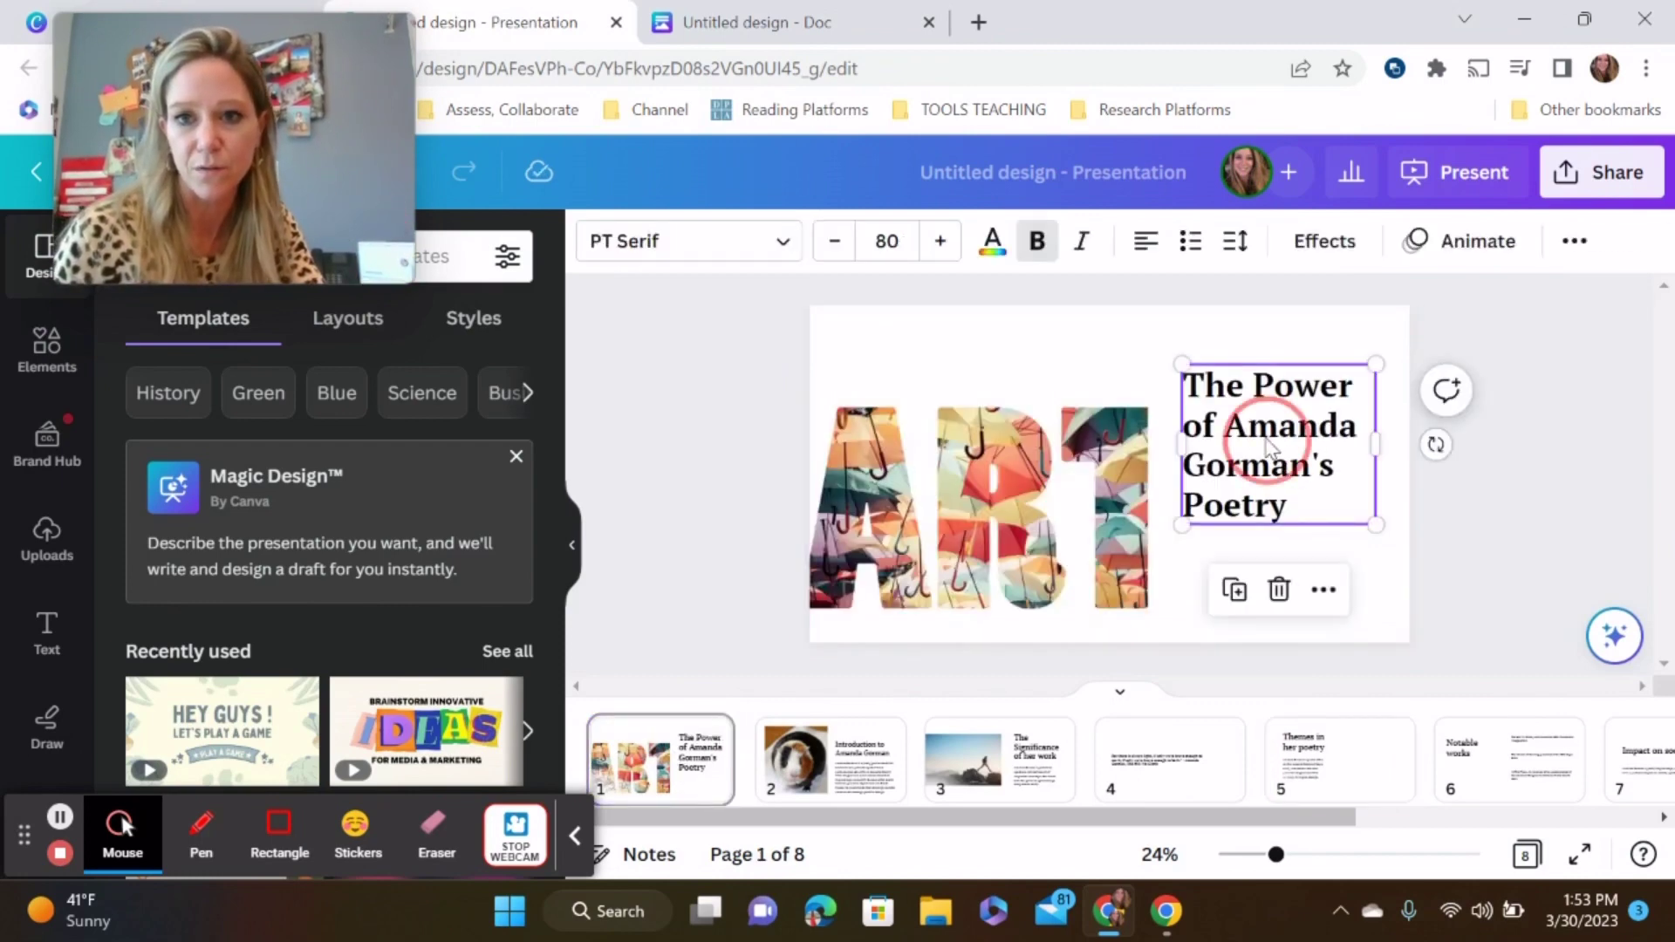
pyautogui.moveTo(1270, 450); pyautogui.dragTo(1305, 450)
pyautogui.click(1135, 436)
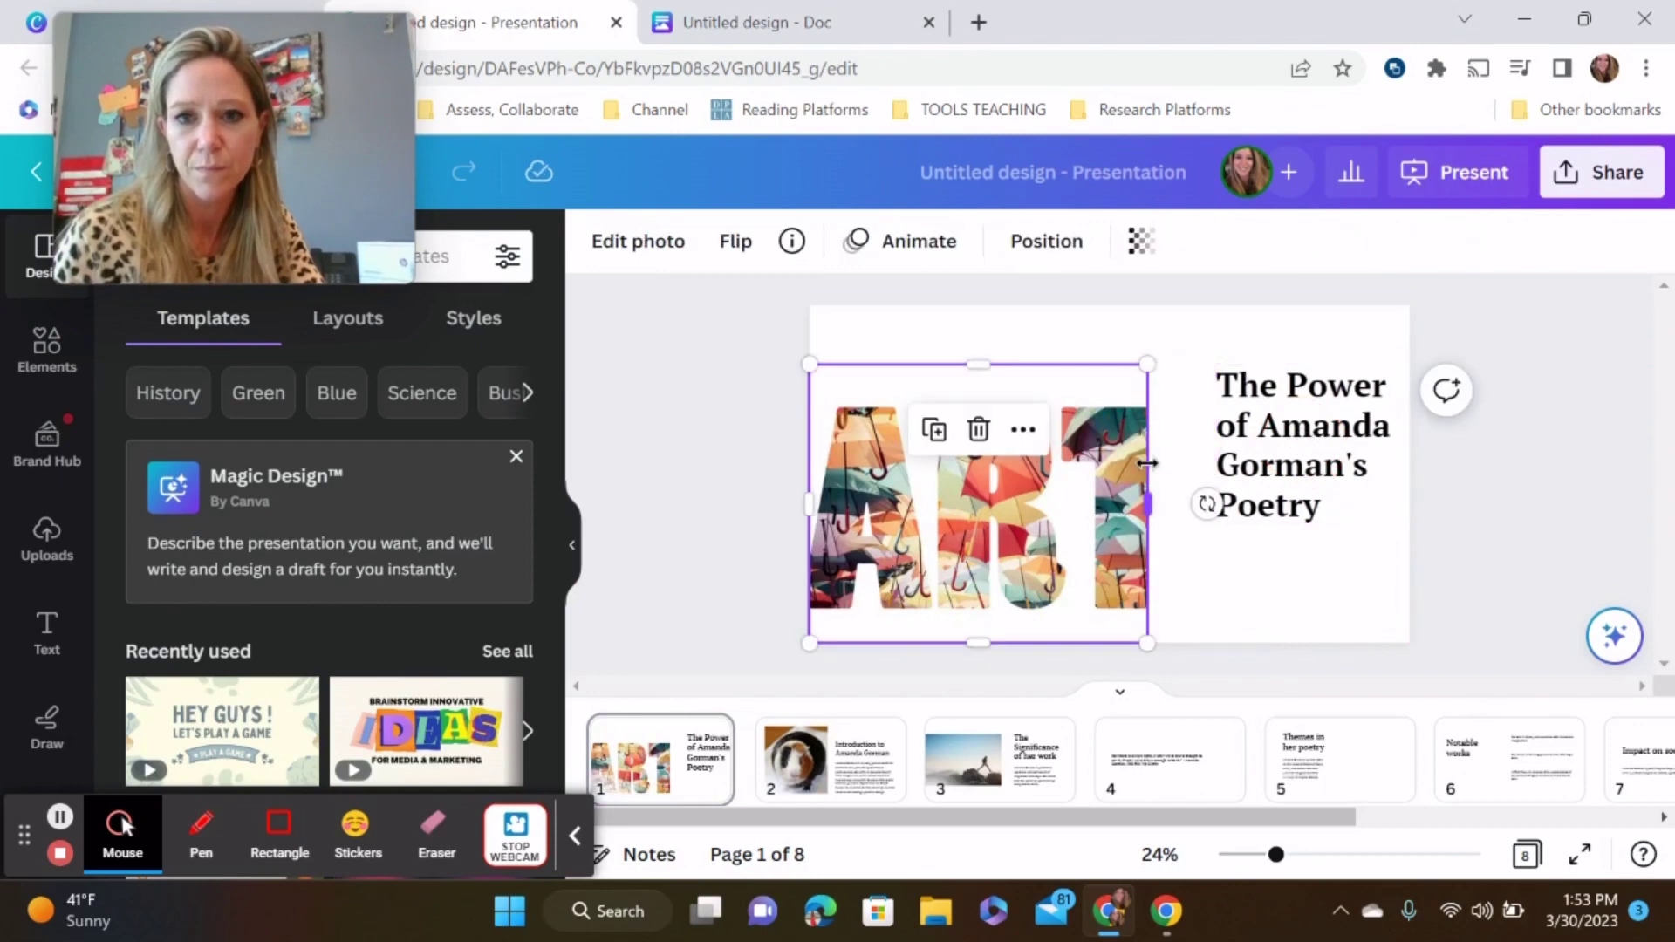
pyautogui.moveTo(1147, 506); pyautogui.dragTo(1193, 513)
pyautogui.click(1228, 565)
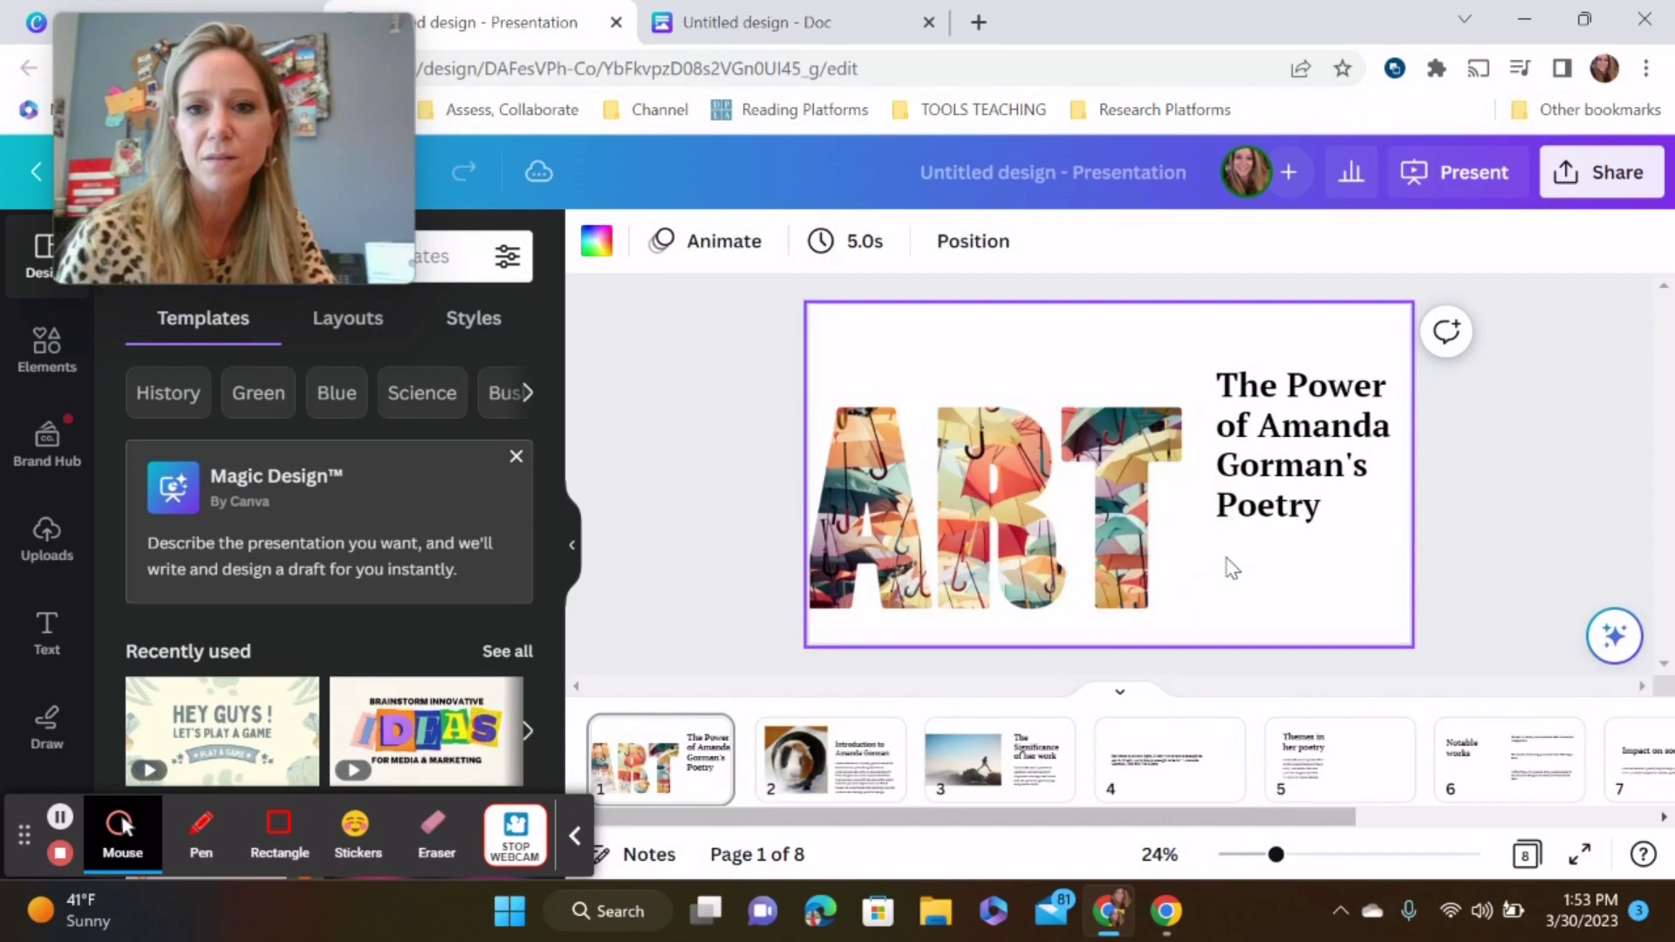
# - Search Google for 'amanda gorman' in a new tab and show the image results
pyautogui.click(979, 24)
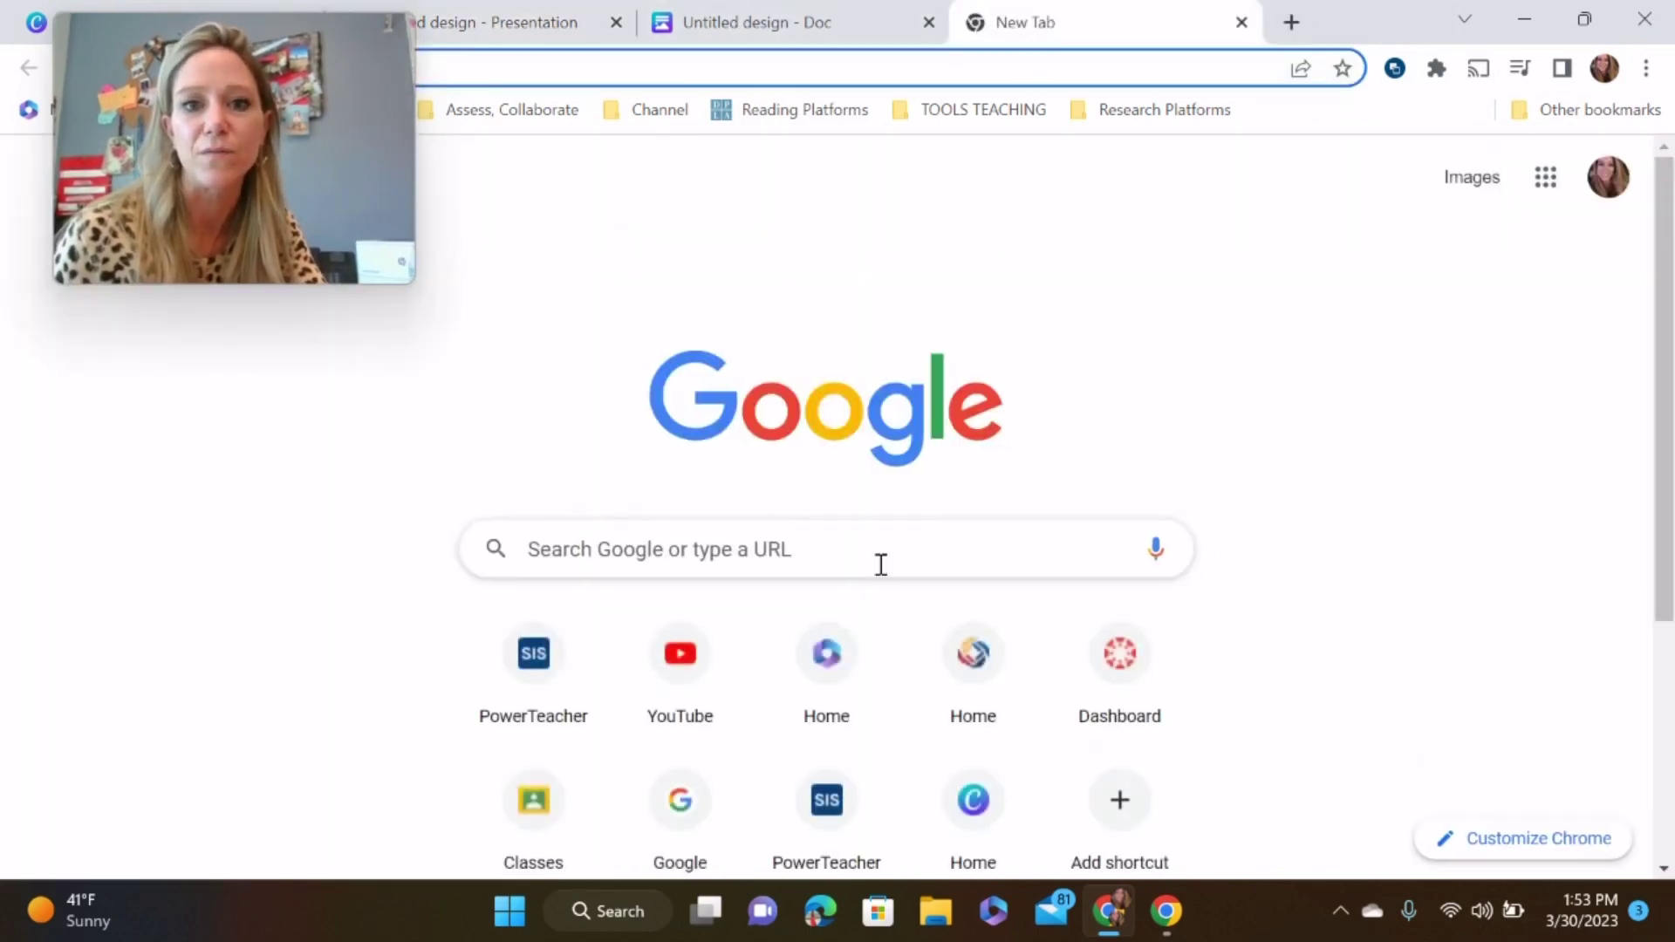
pyautogui.rightClick(878, 564)
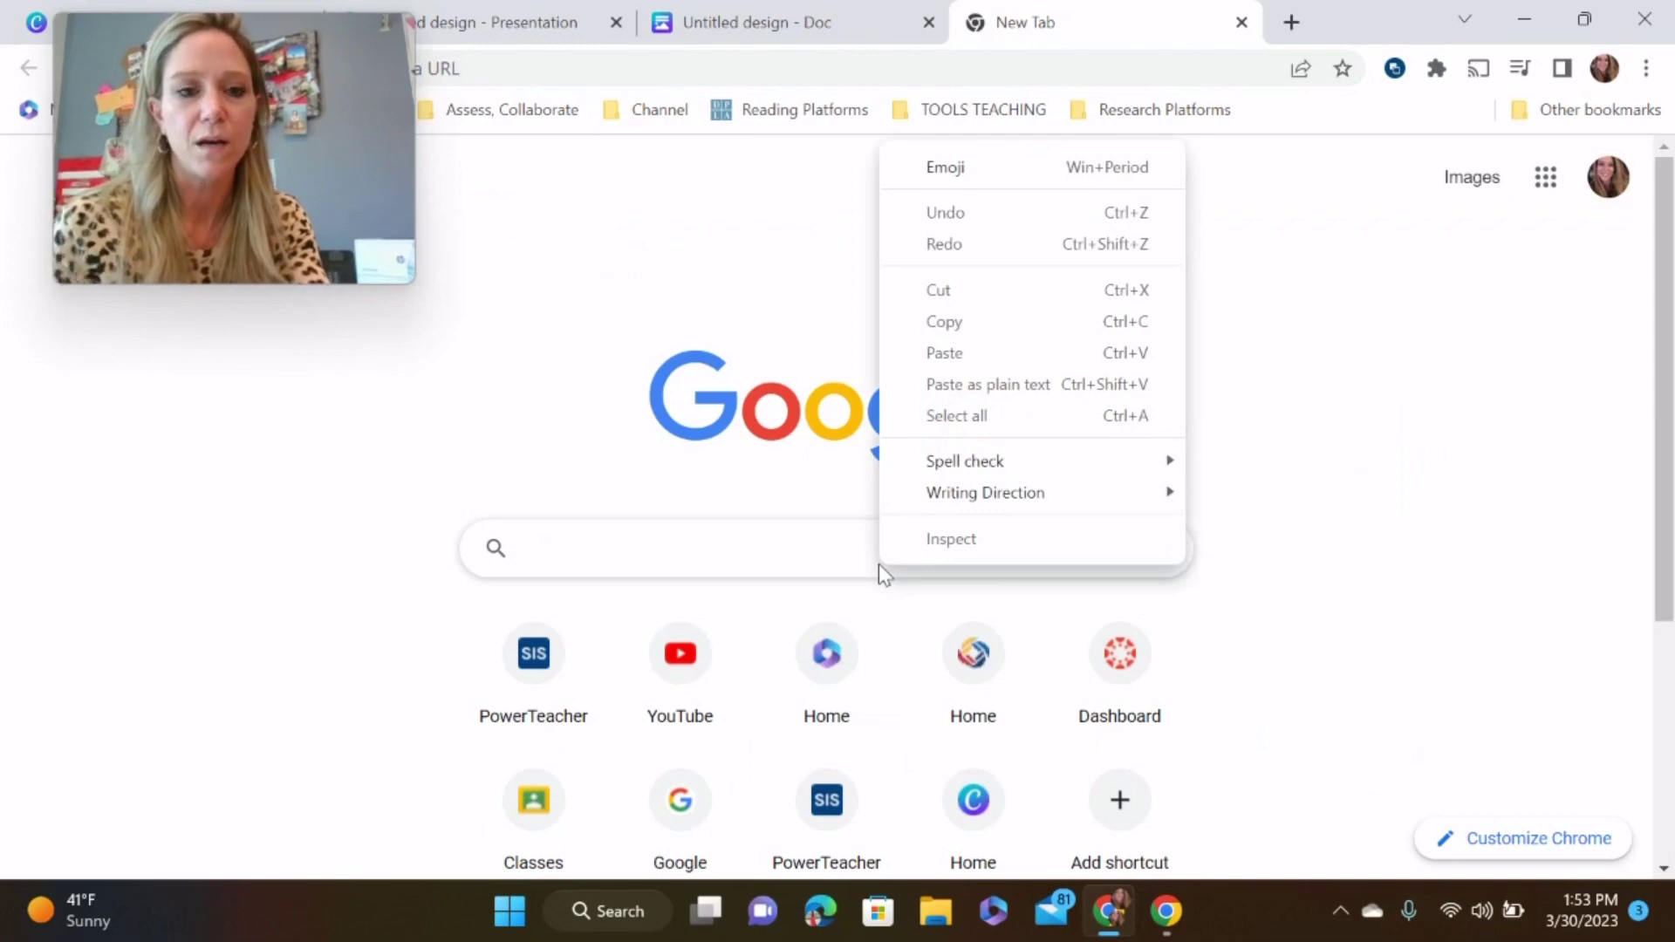
pyautogui.click(725, 551)
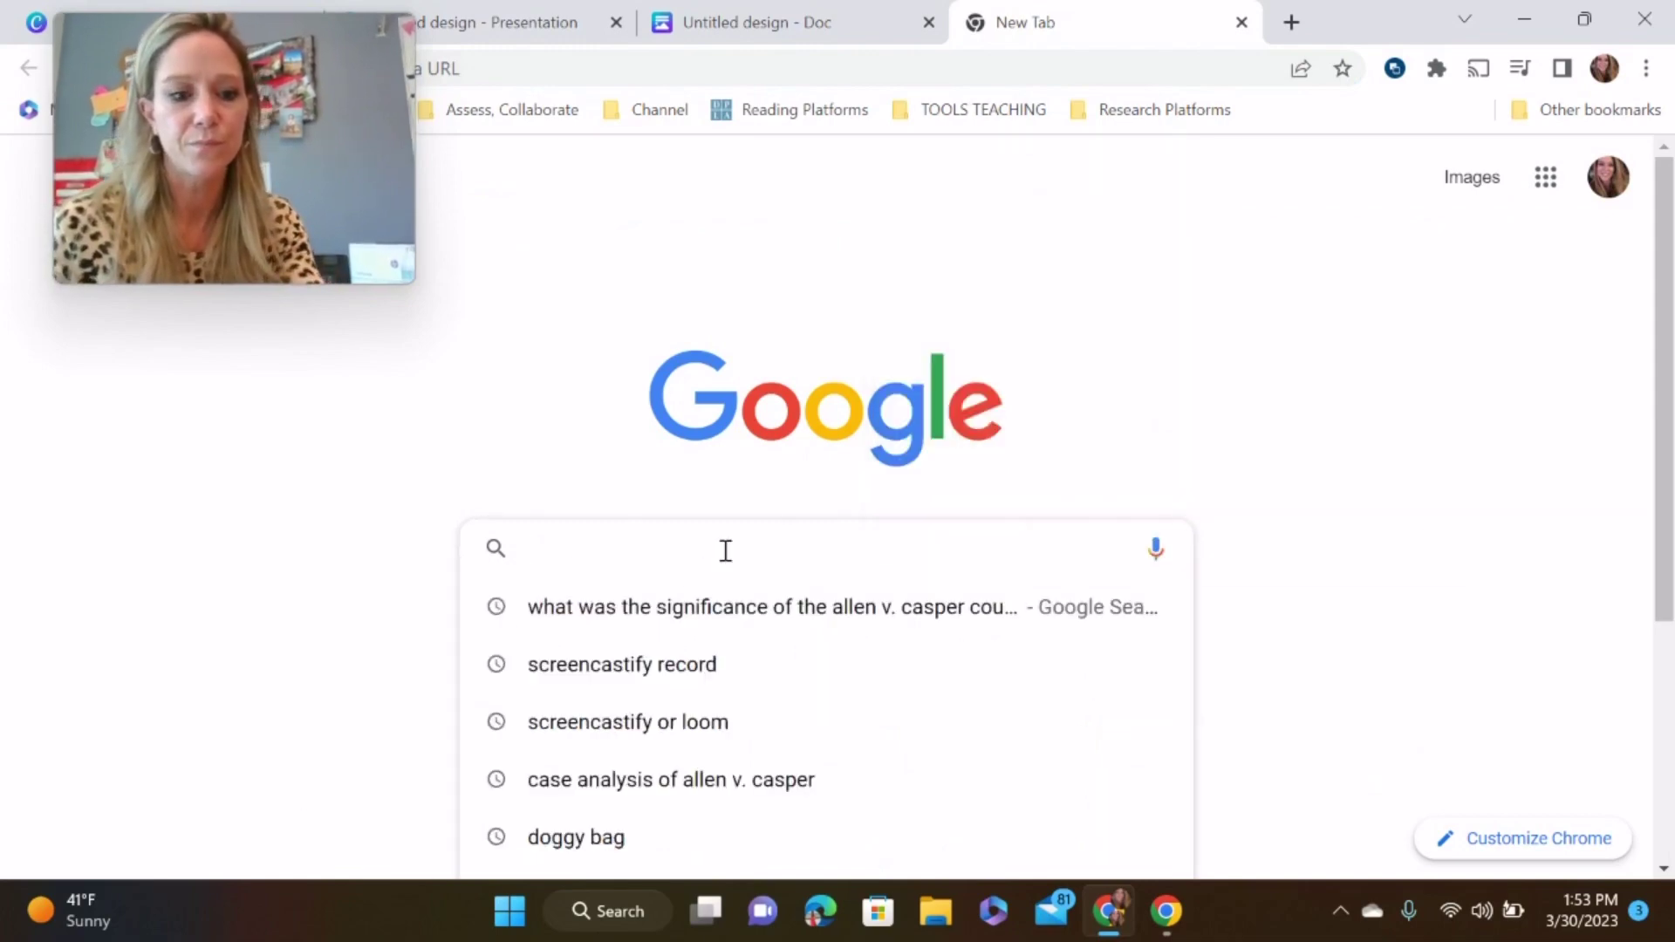
pyautogui.write('amanda gorman')
pyautogui.press('Return')
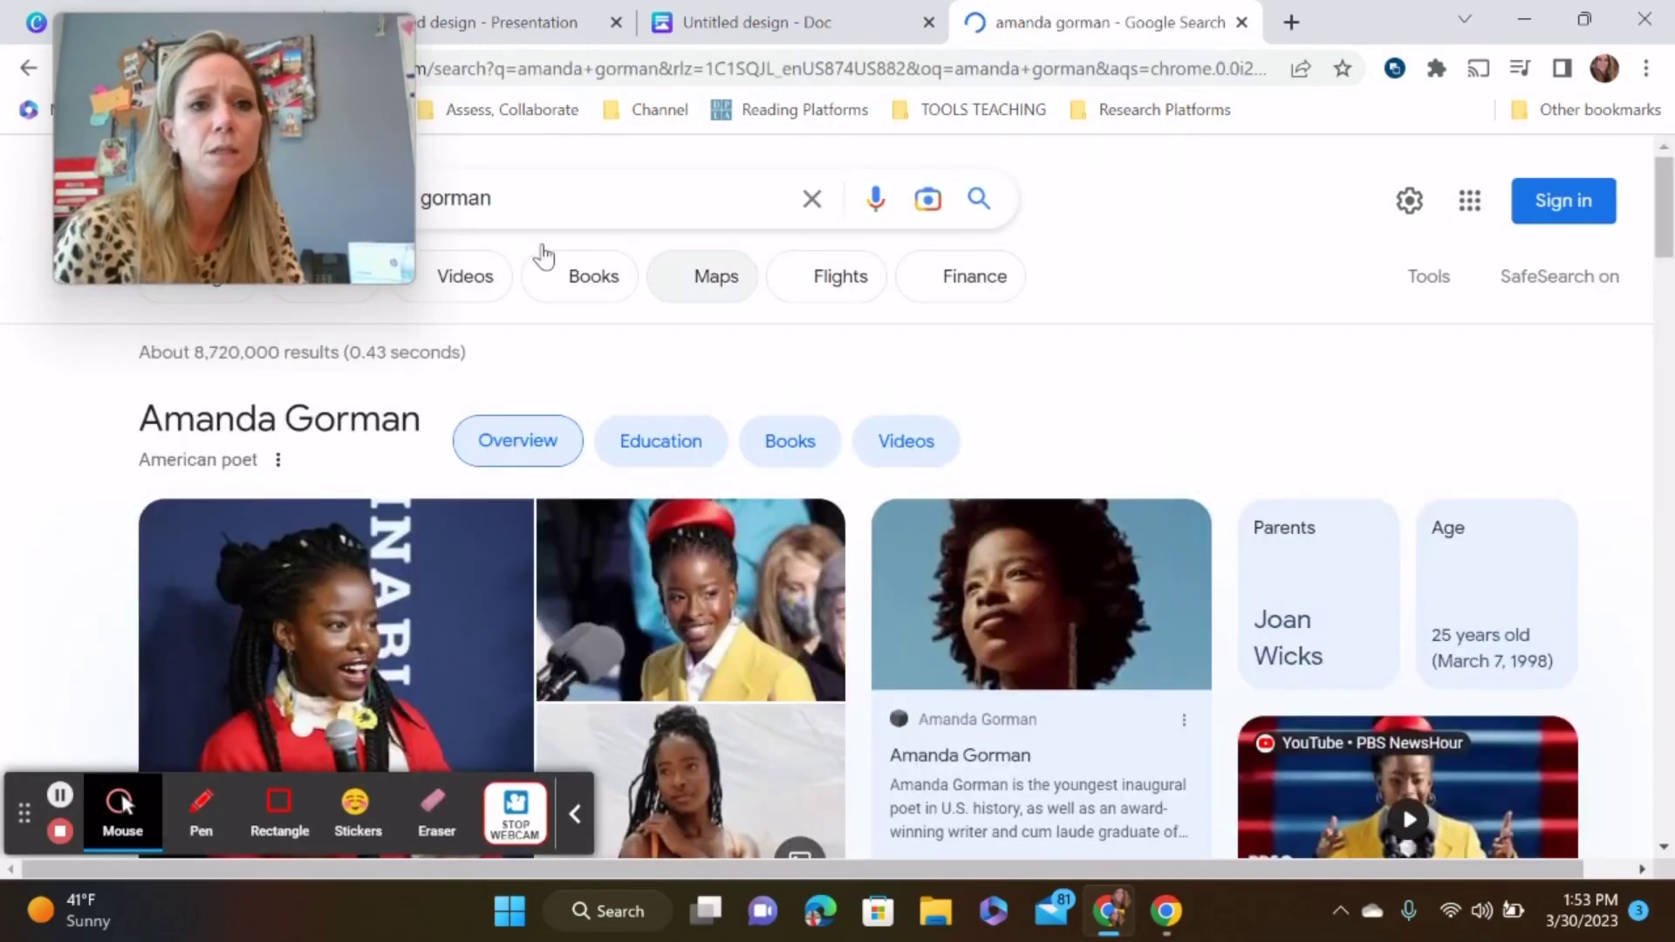
pyautogui.moveTo(258, 49); pyautogui.dragTo(1386, 97)
pyautogui.click(206, 275)
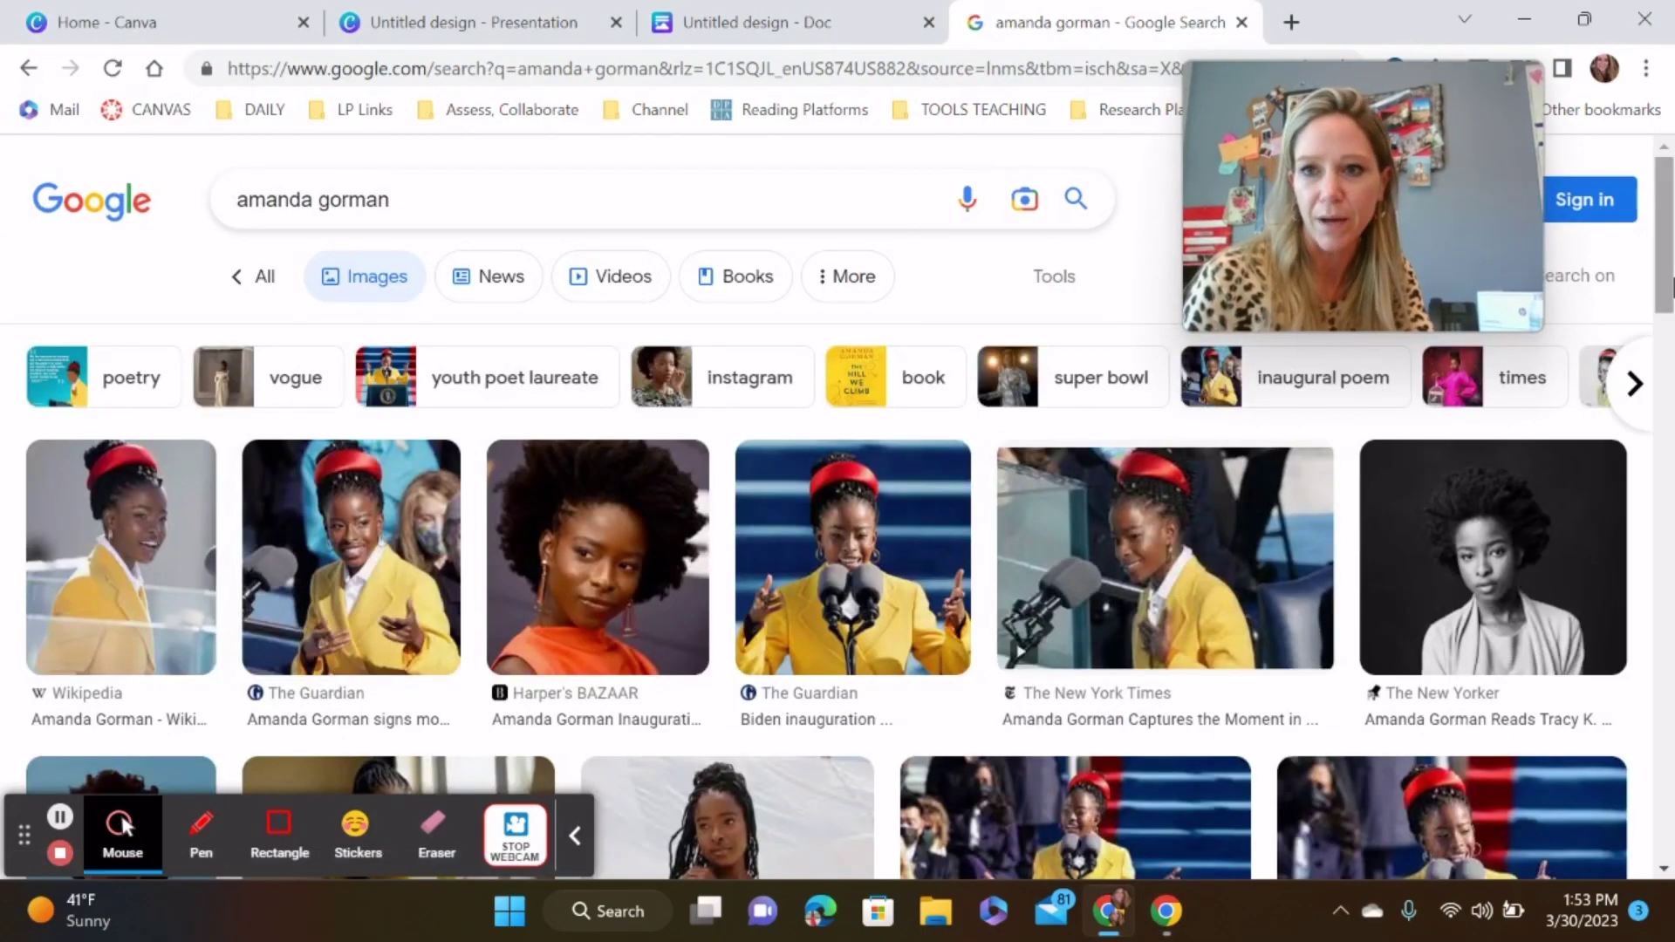
# - Drag the Amplifier Art Gorman poster from Google Images onto the title slide
pyautogui.moveTo(1672, 287); pyautogui.dragTo(1640, 656)
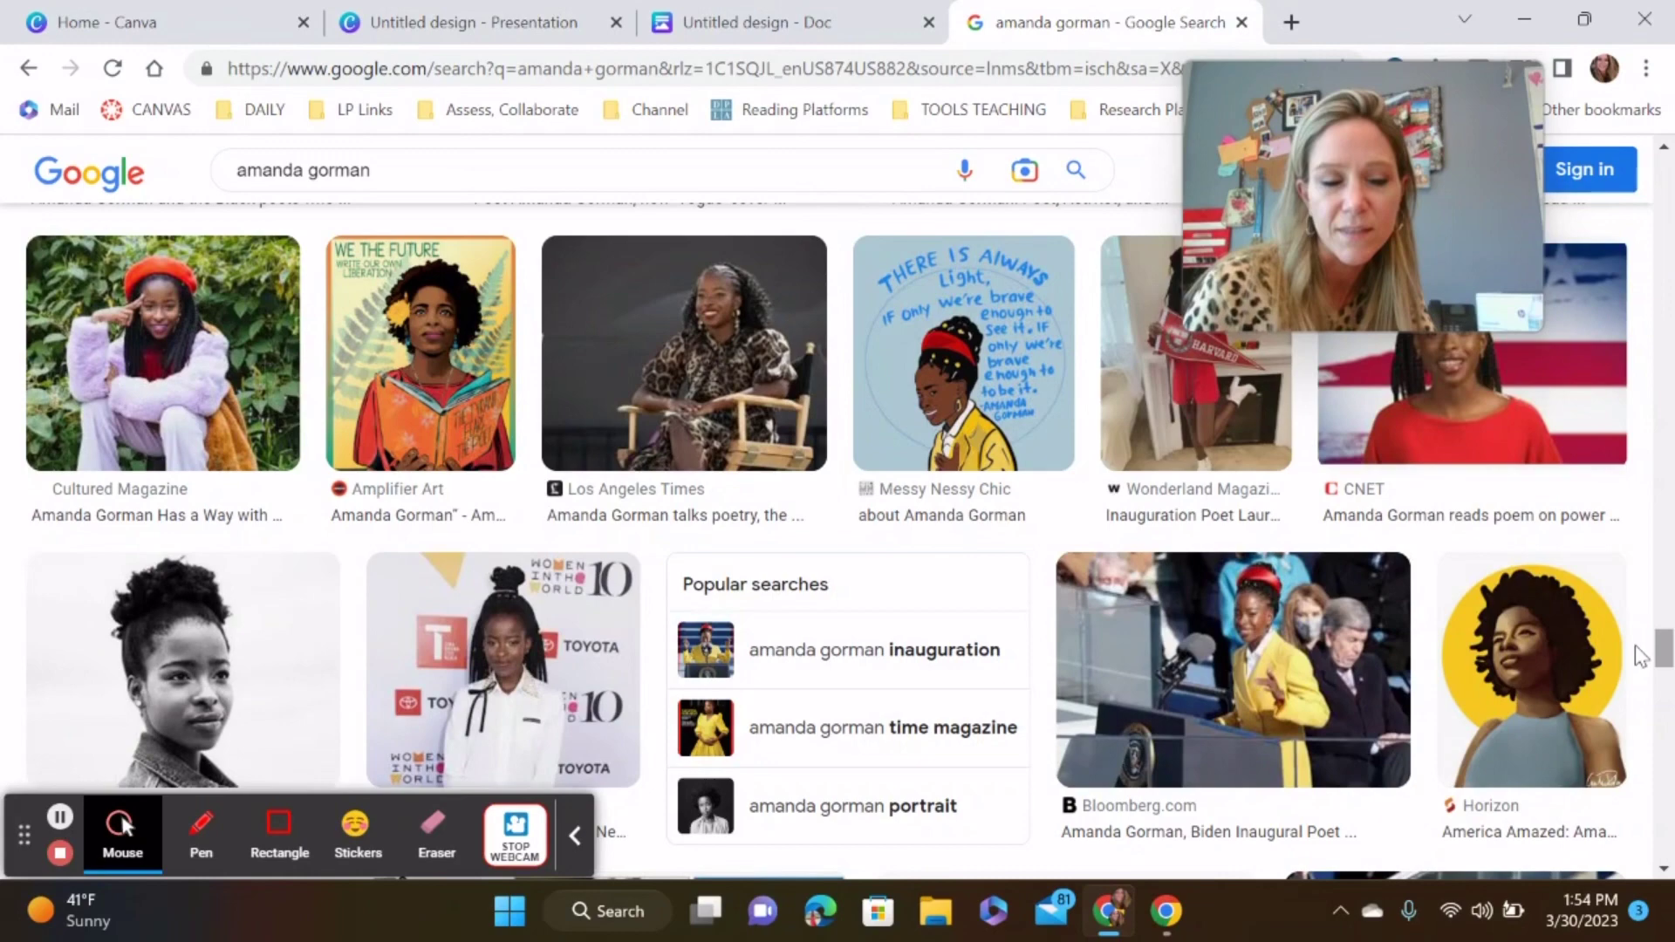
pyautogui.click(419, 370)
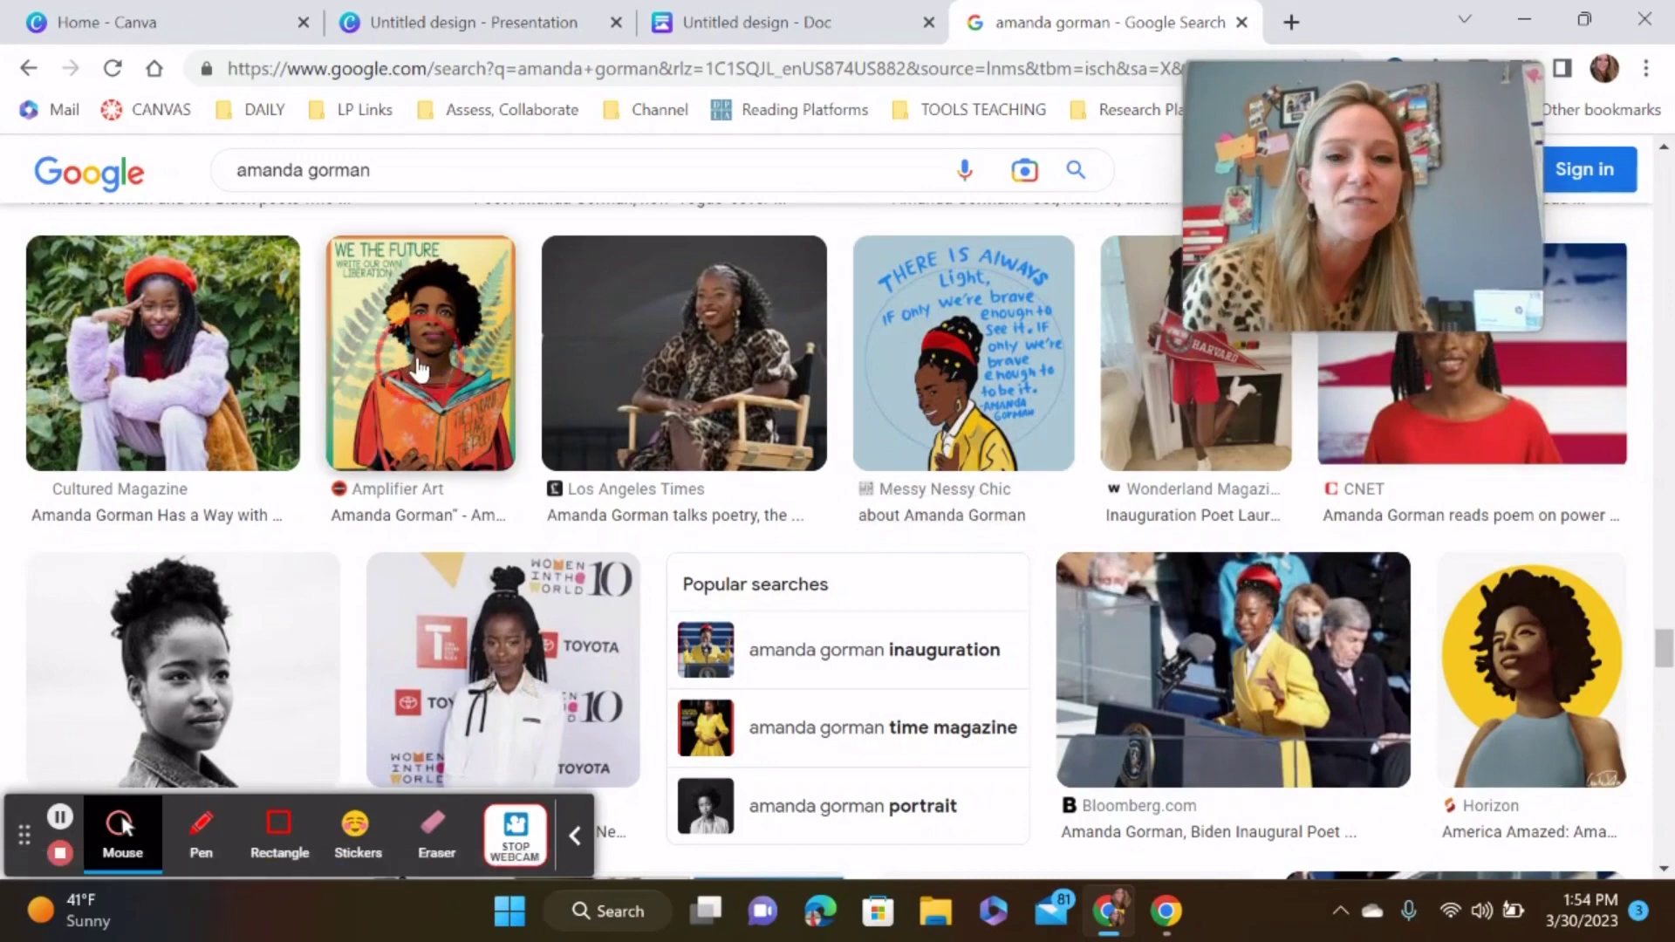
pyautogui.moveTo(420, 370); pyautogui.dragTo(823, 562)
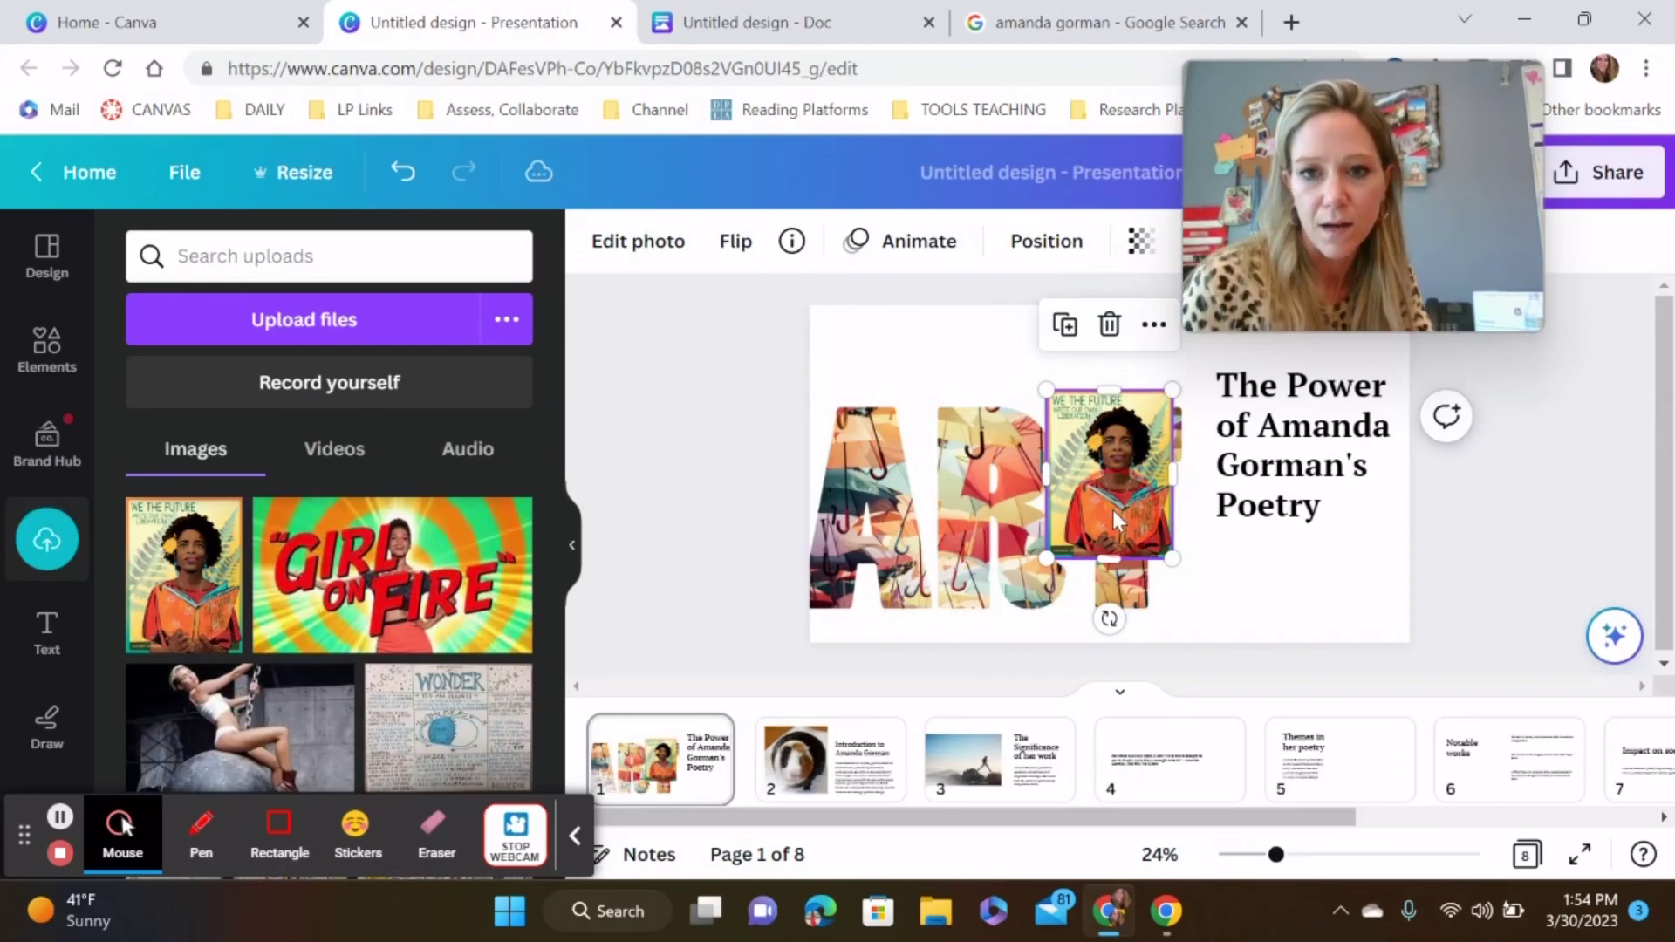
pyautogui.moveTo(1115, 489)
pyautogui.mouseDown()
pyautogui.moveTo(934, 452)
pyautogui.moveTo(1115, 490)
pyautogui.moveTo(1116, 515)
pyautogui.mouseUp()
# - Crop the poster to 16:9 and move it to the slide's lower right
pyautogui.doubleClick(1133, 454)
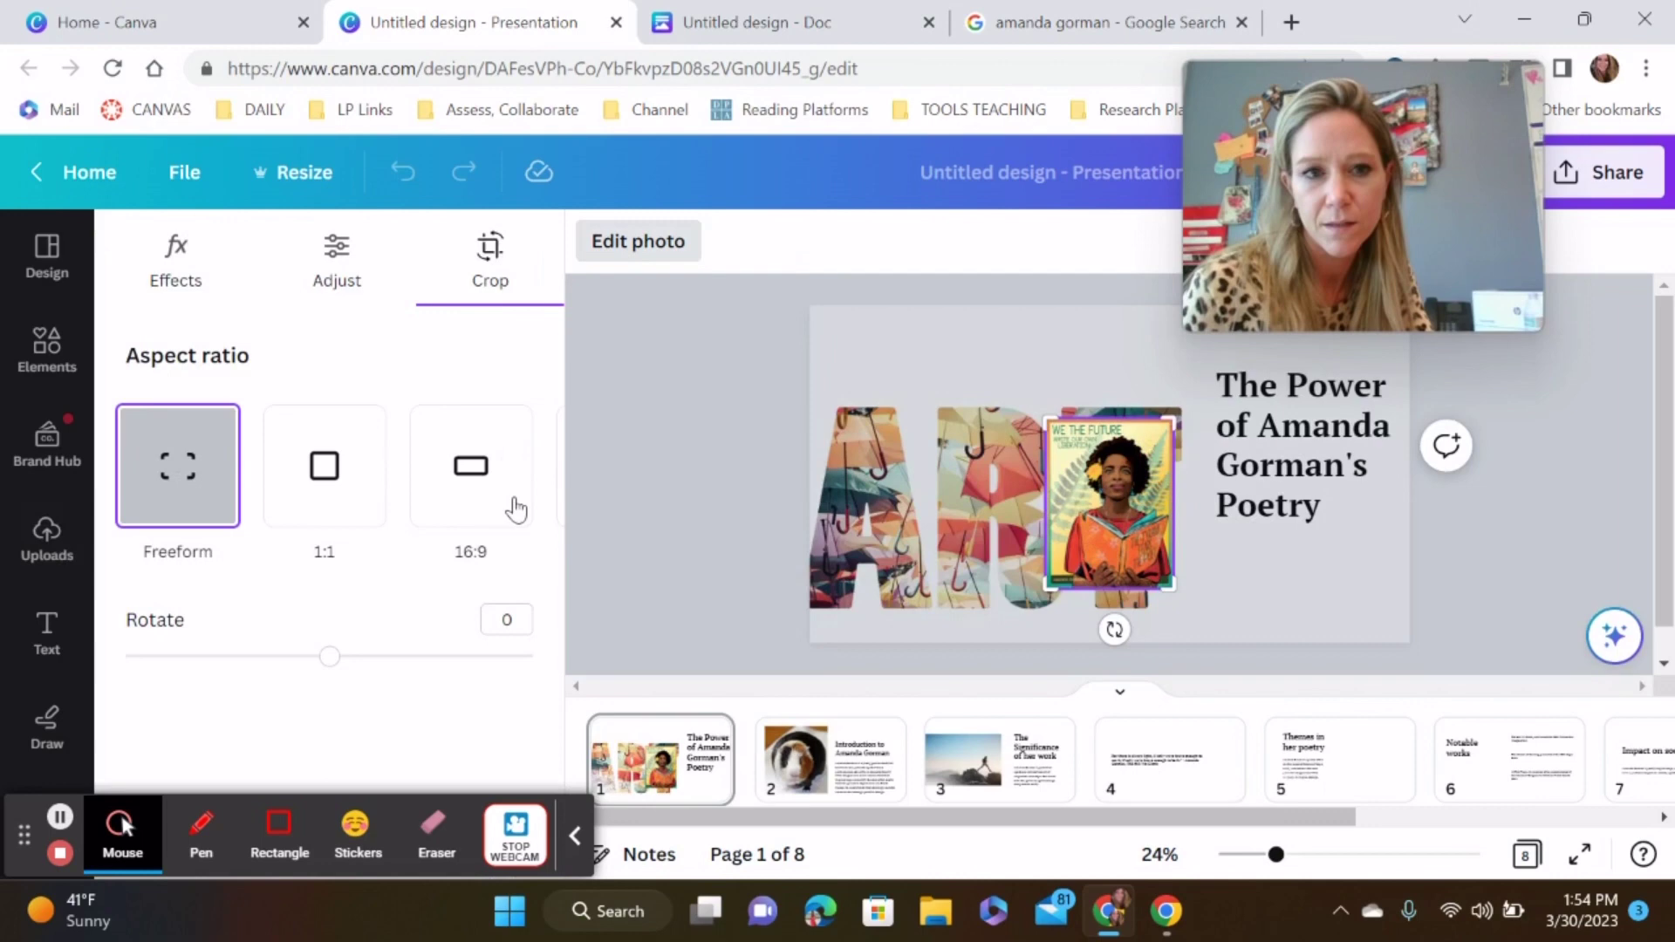
pyautogui.click(495, 504)
pyautogui.press('Return')
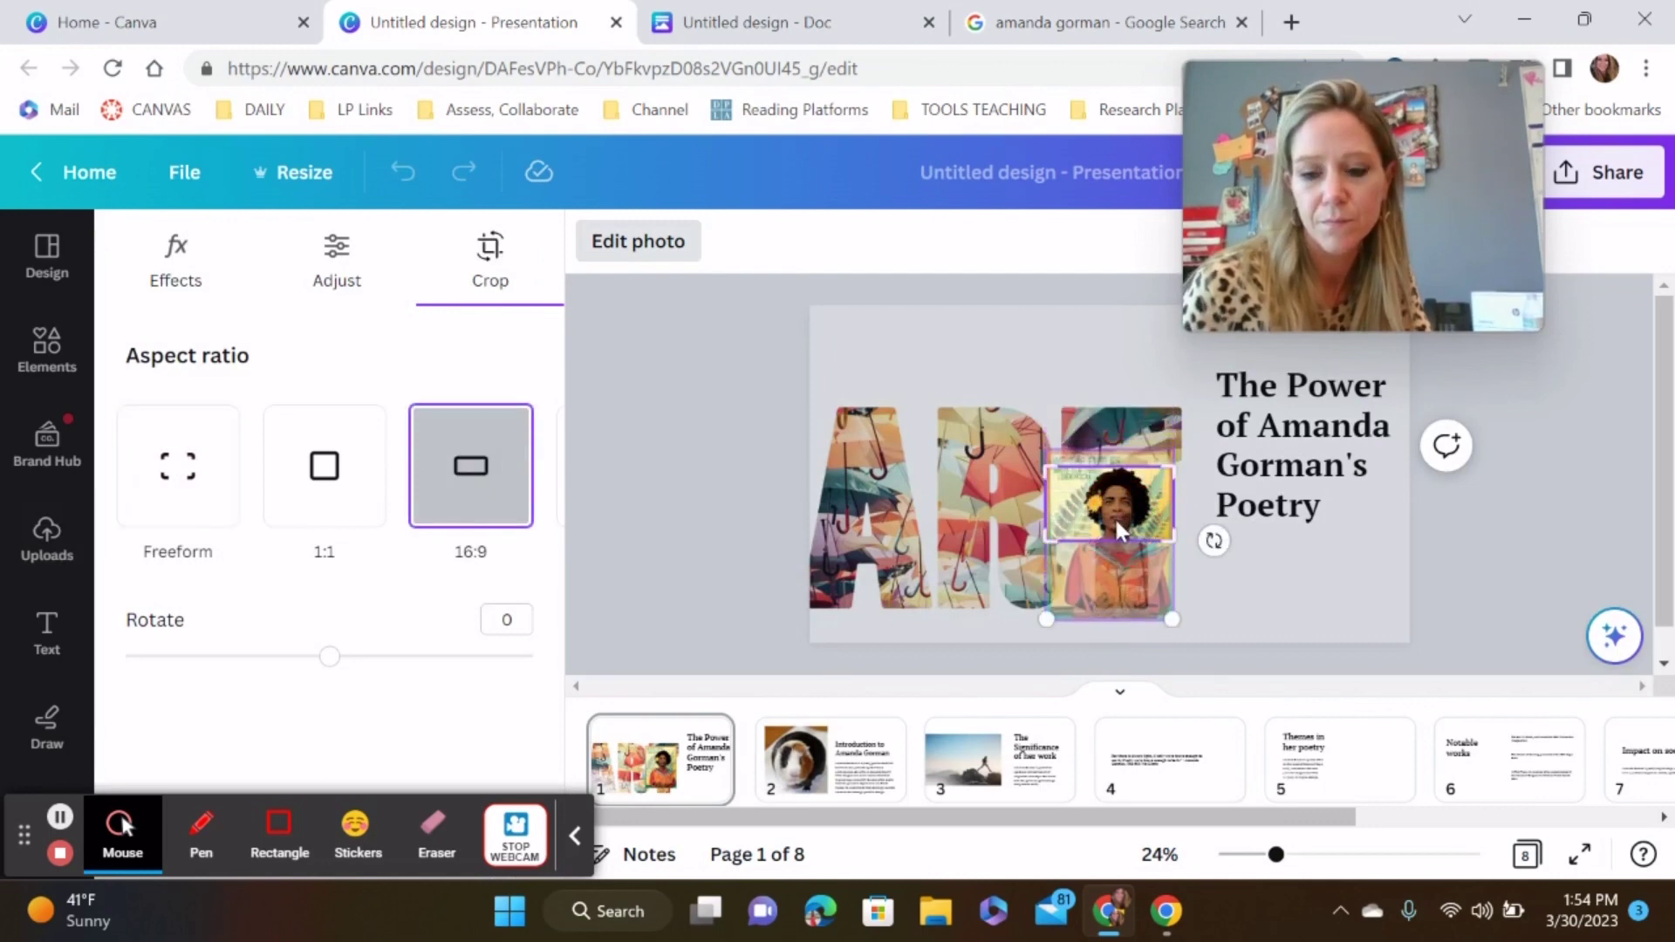
pyautogui.moveTo(1108, 511); pyautogui.dragTo(1270, 589)
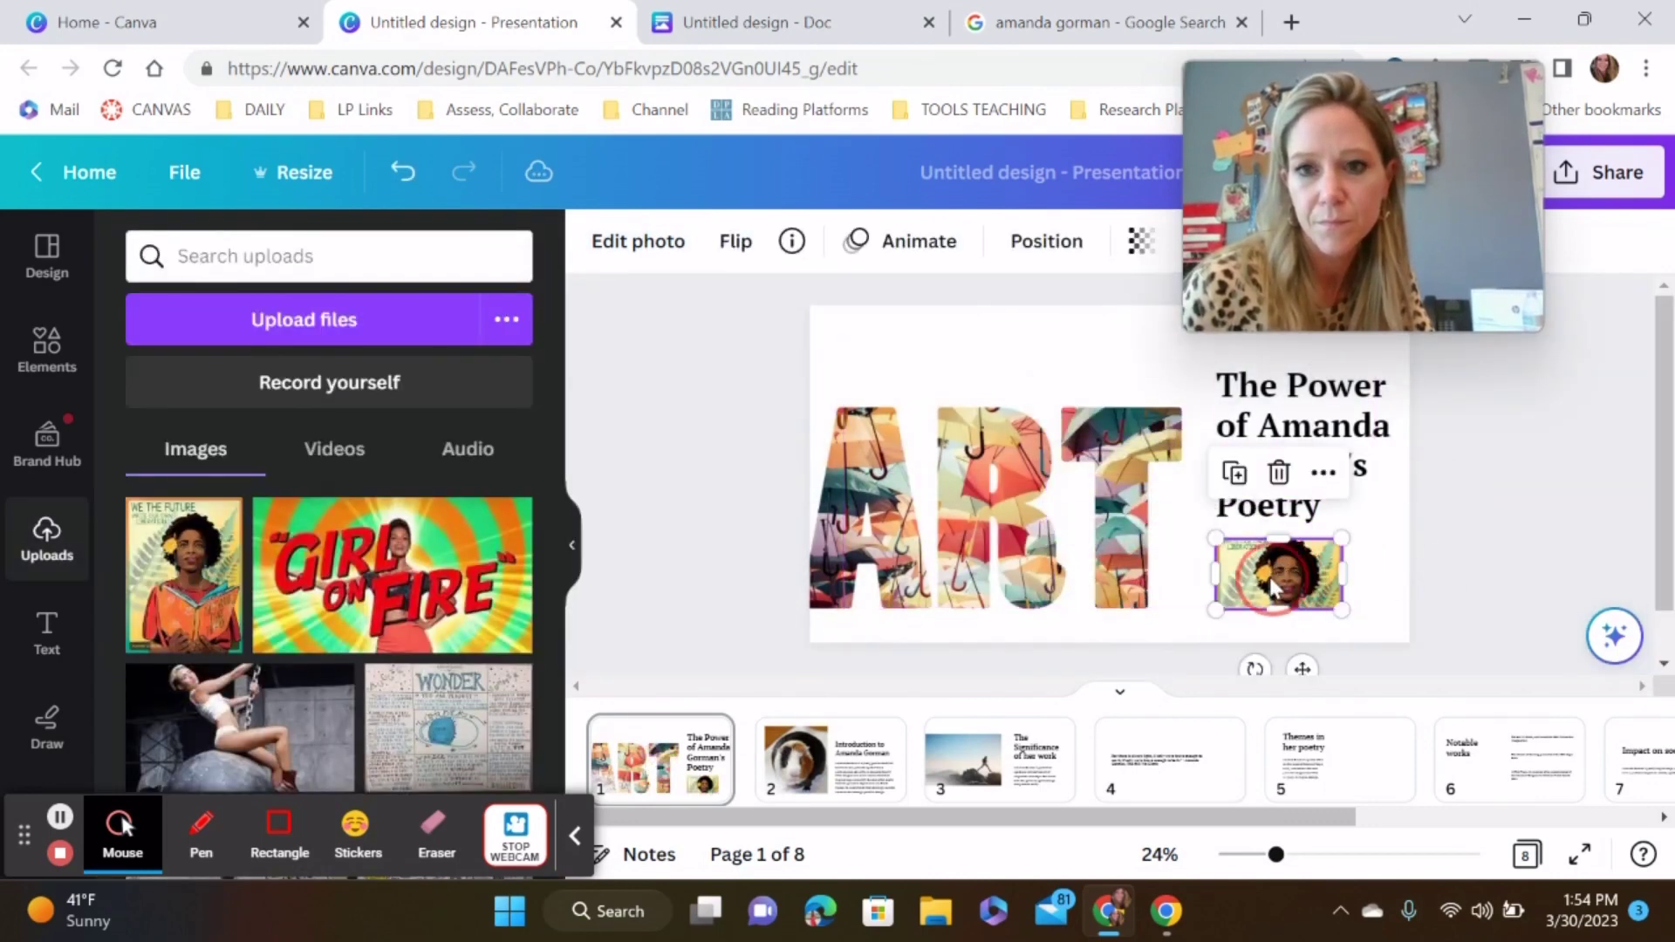
# - Replace slide 2's guinea pig photo with the Horizon yellow-circle Gorman portrait from Google Images
pyautogui.click(807, 786)
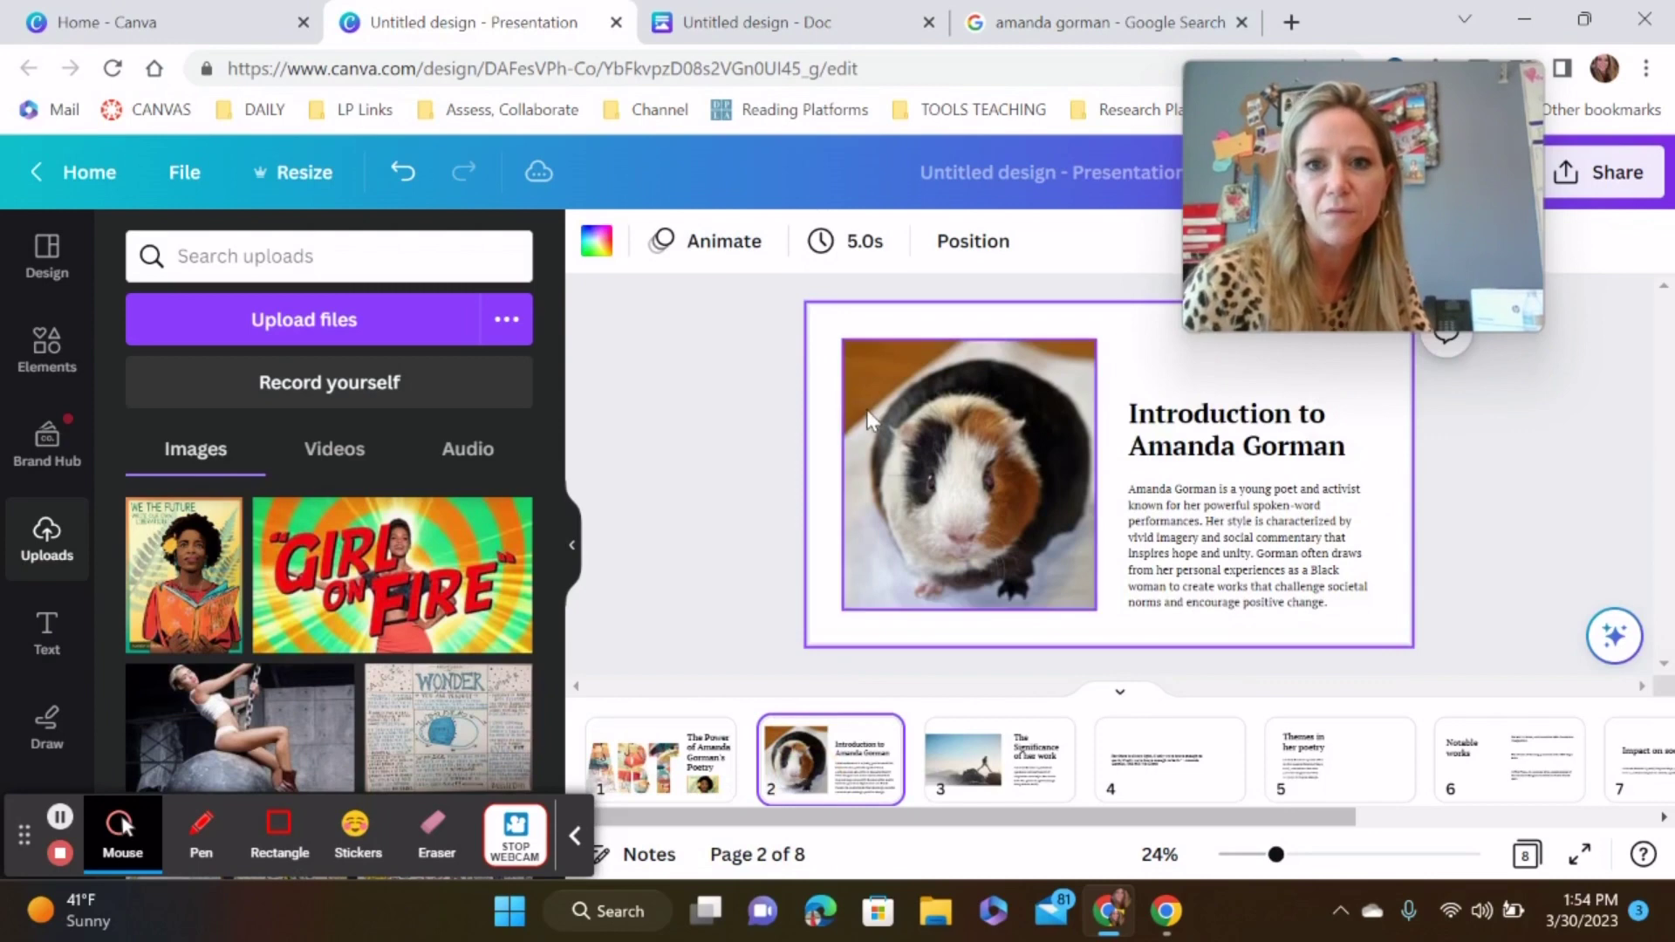
pyautogui.click(868, 421)
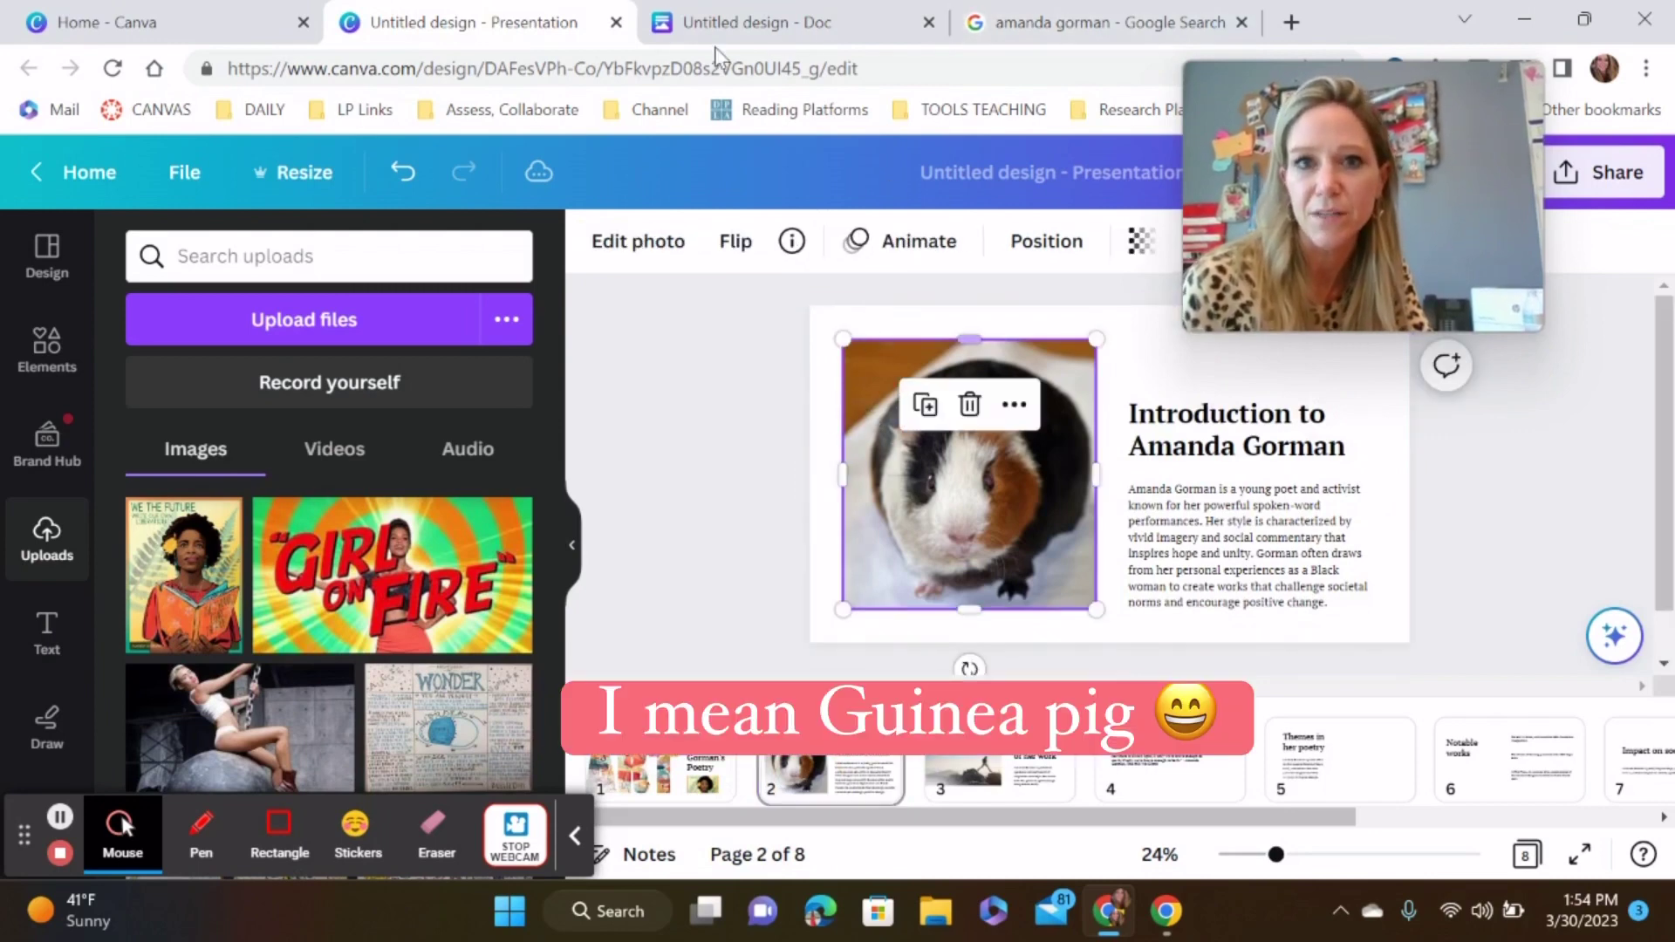
pyautogui.click(1091, 22)
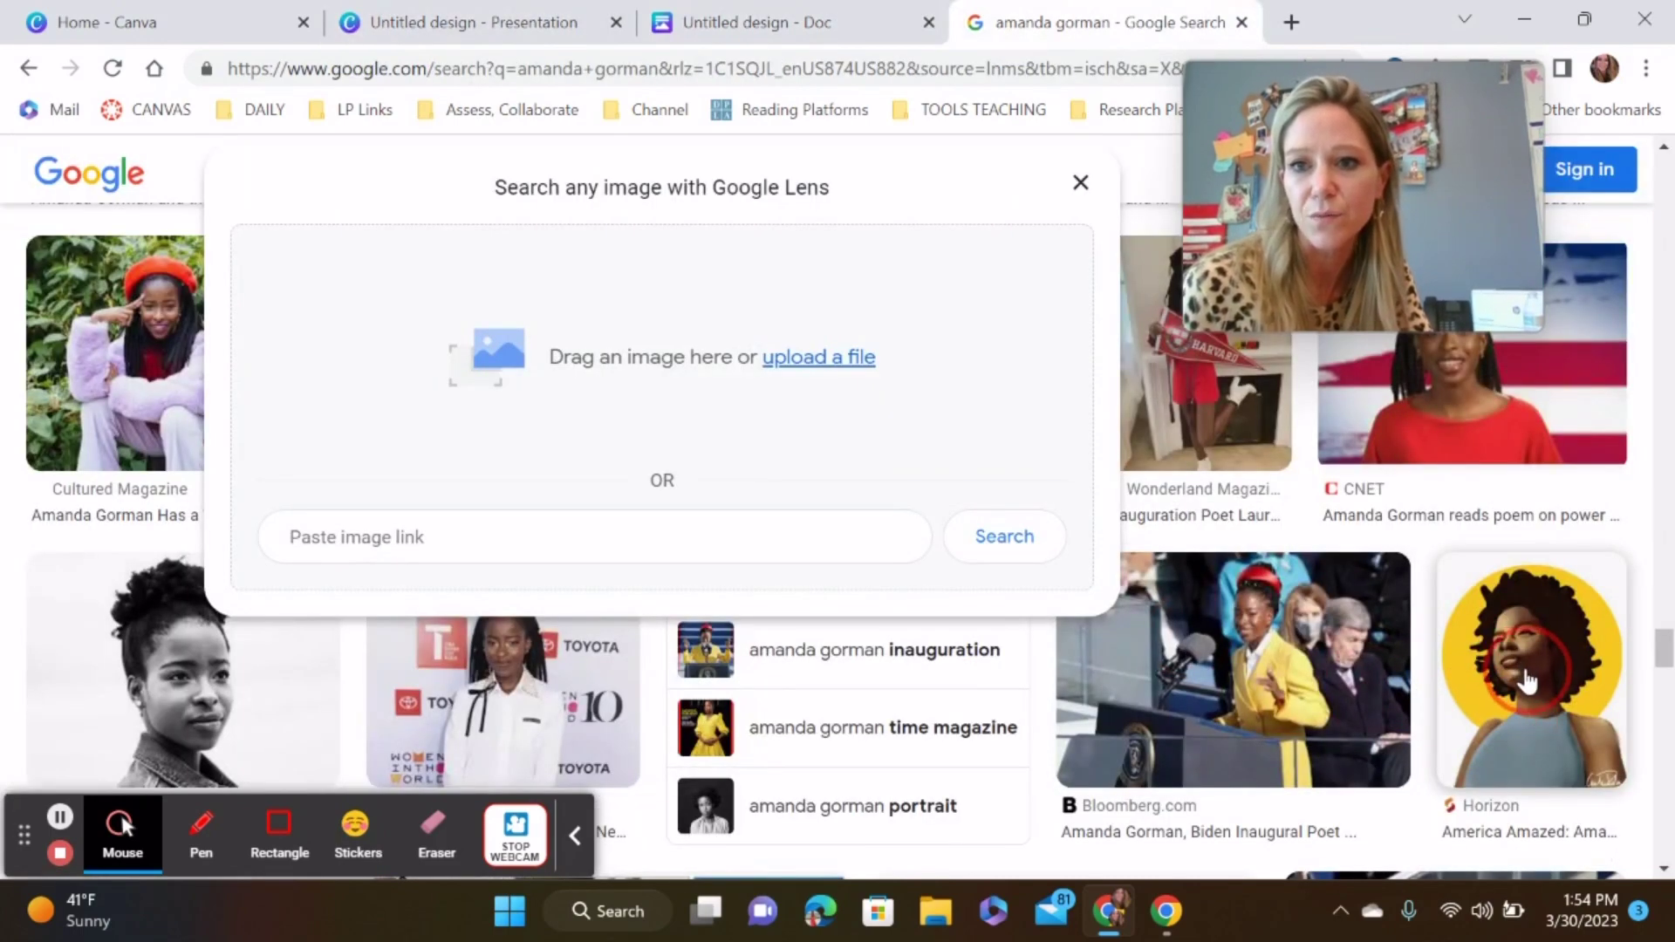
pyautogui.moveTo(1527, 681); pyautogui.dragTo(977, 485)
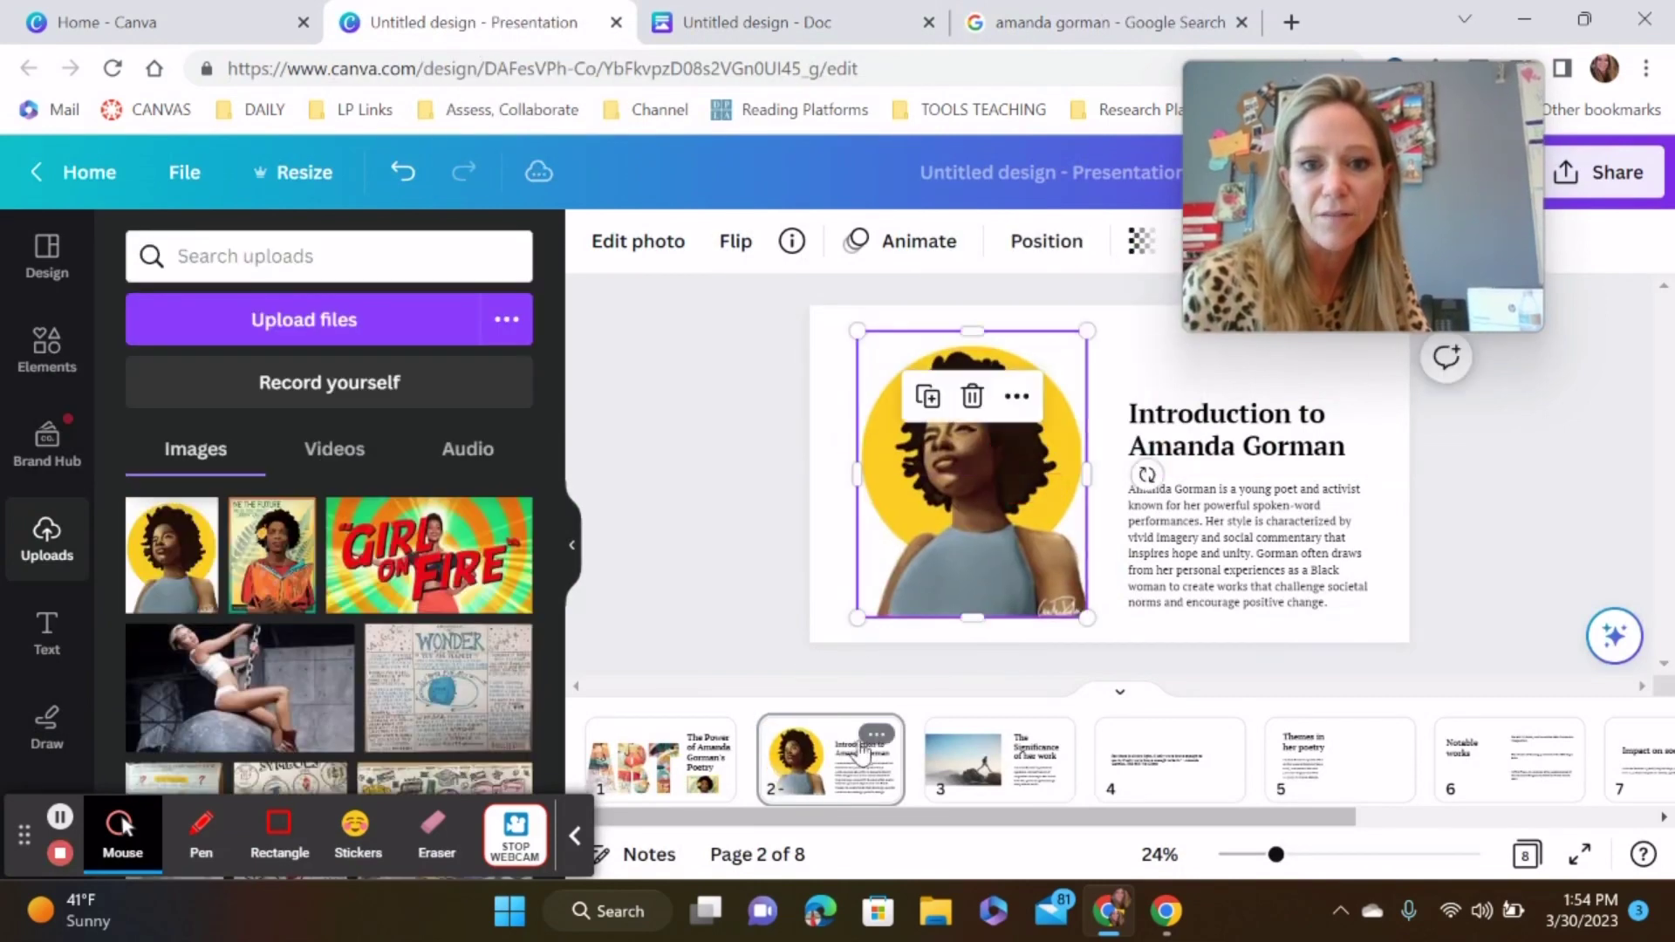
pyautogui.click(986, 779)
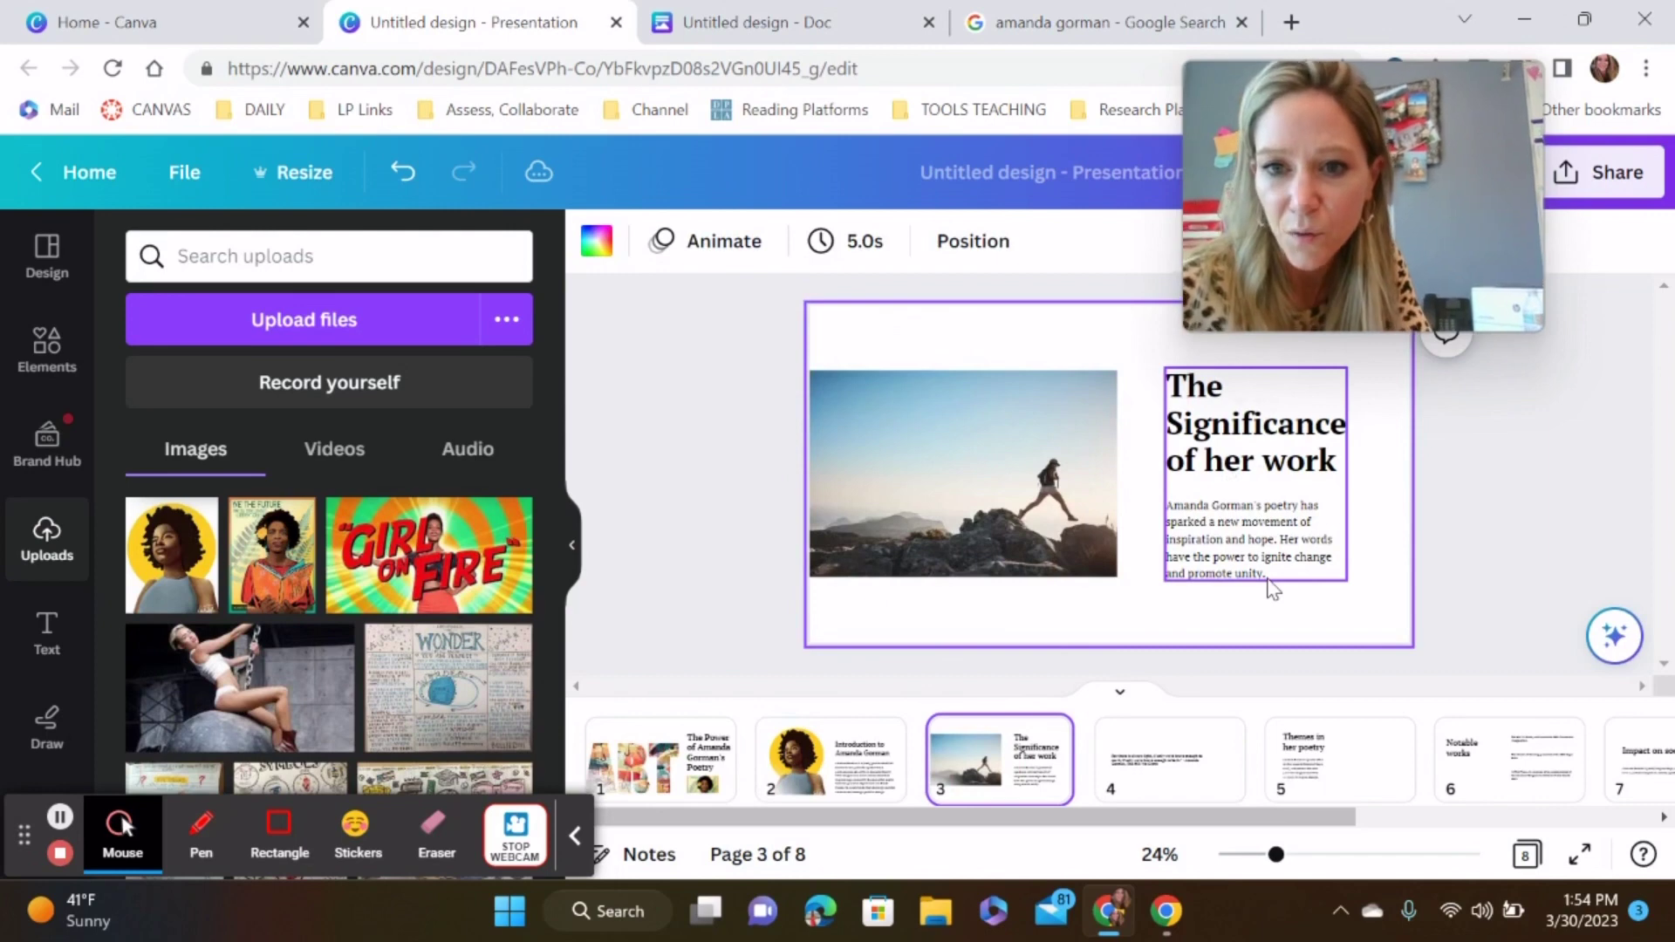
# - Enlarge slide 3's heading and paragraph group, then drag the Vogue cover image from Google onto the slide
pyautogui.click(1314, 566)
pyautogui.moveTo(1348, 582)
pyautogui.mouseDown()
pyautogui.moveTo(1378, 605)
pyautogui.moveTo(1363, 608)
pyautogui.mouseUp()
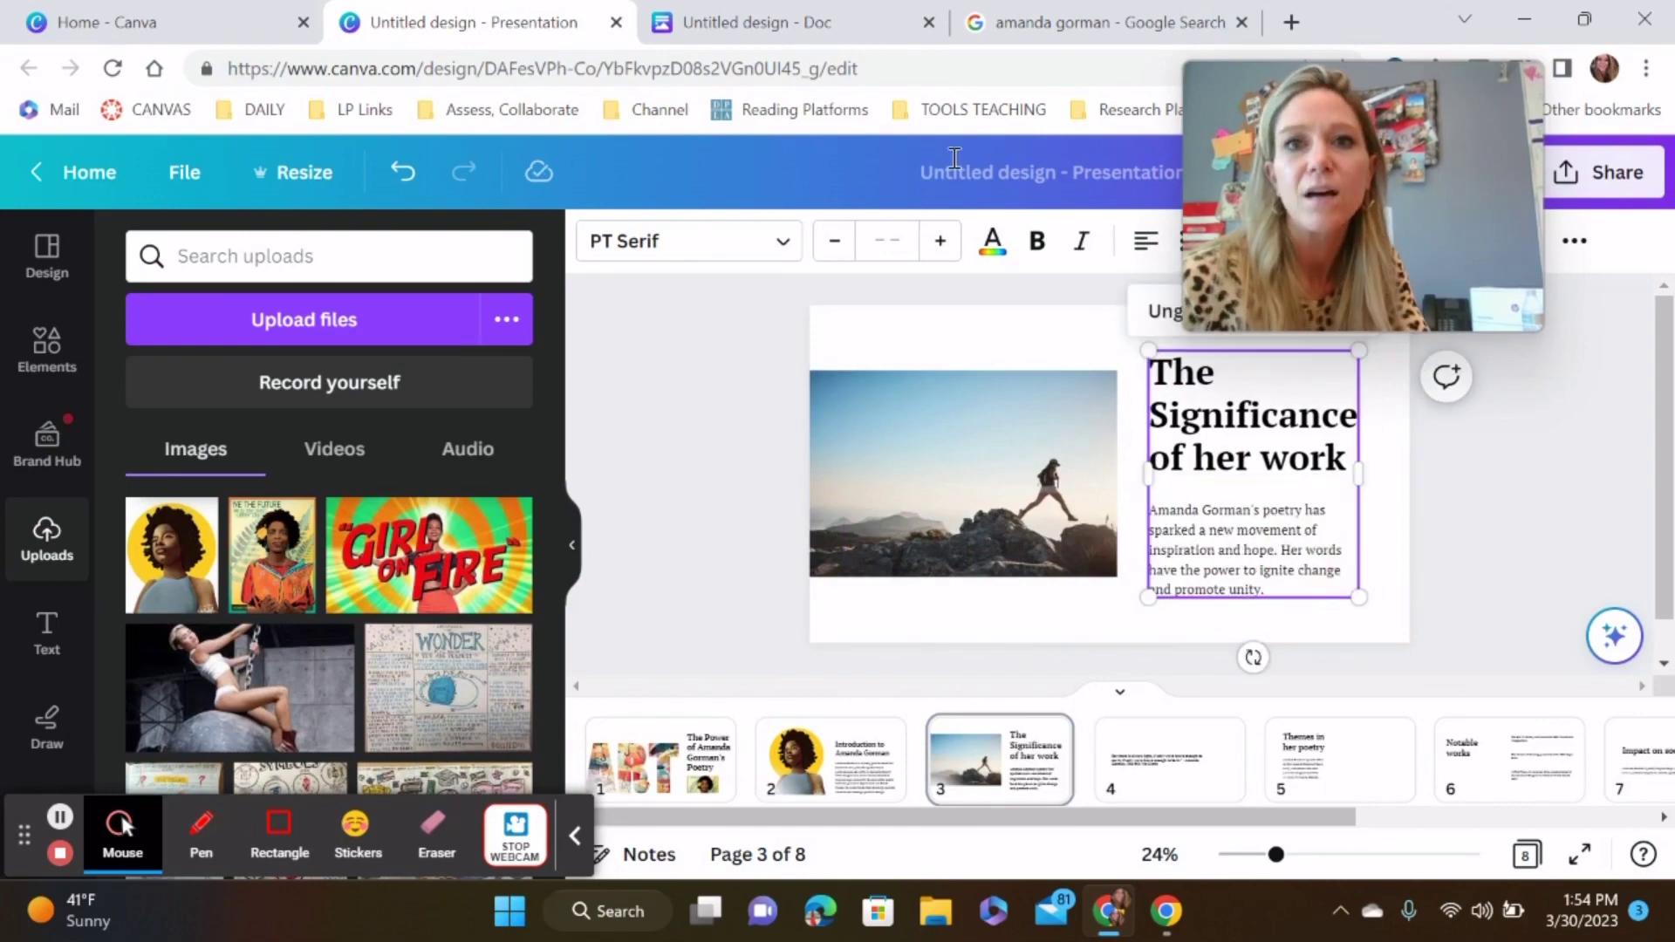
pyautogui.click(1161, 26)
pyautogui.click(1616, 390)
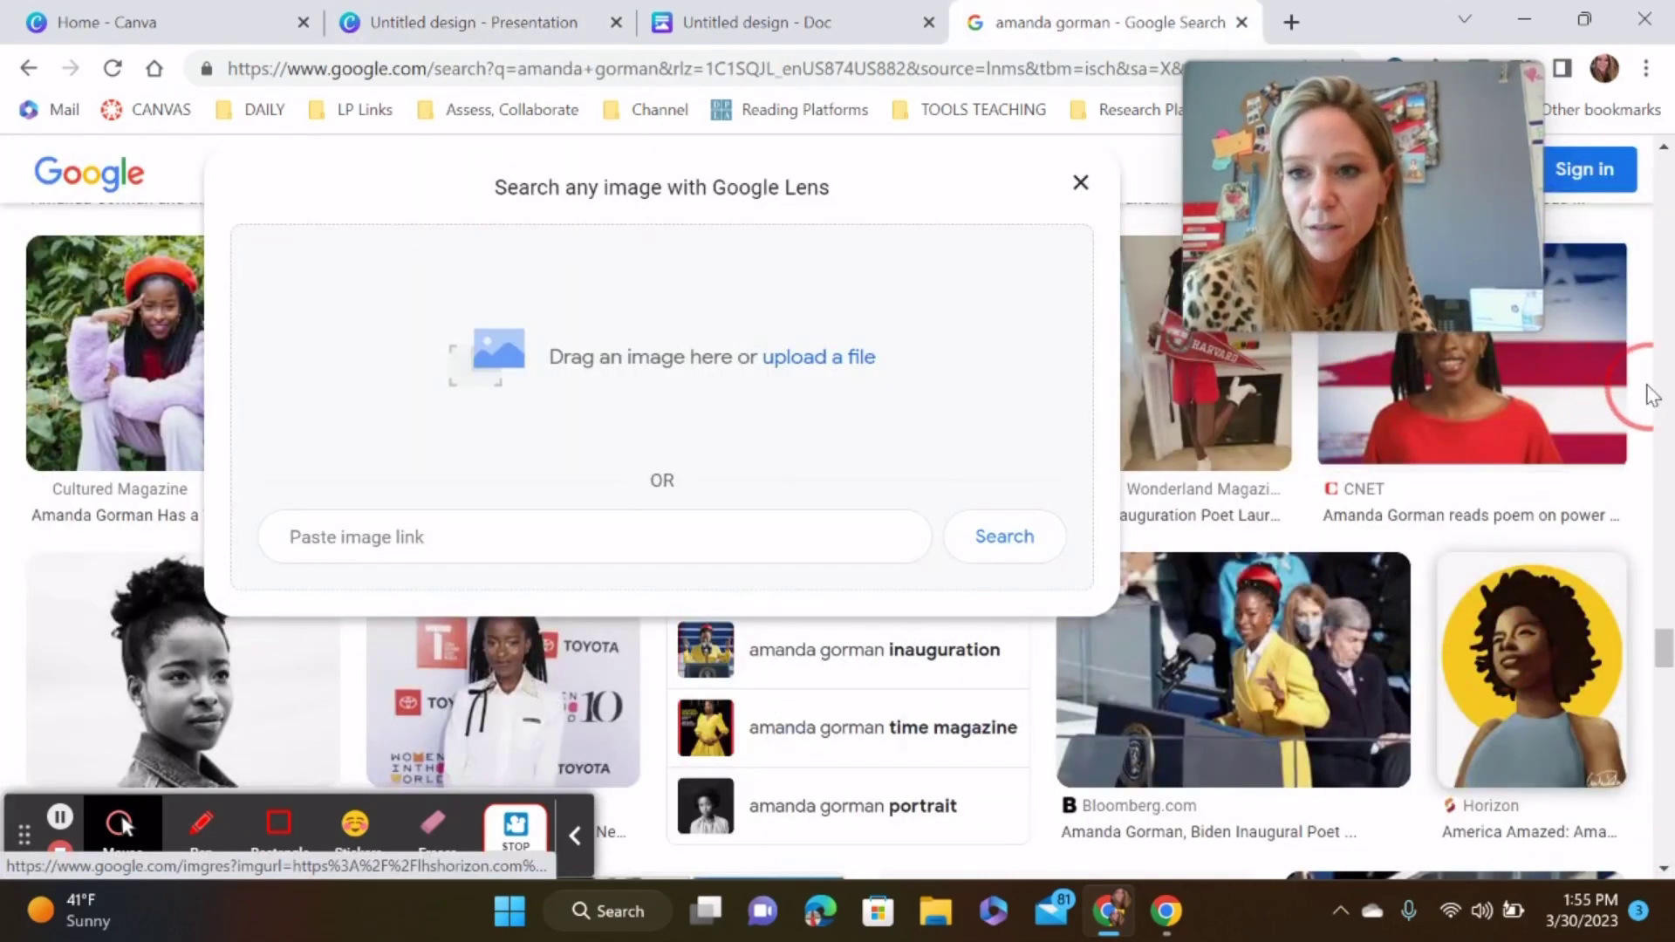
pyautogui.moveTo(1664, 650); pyautogui.dragTo(1664, 630)
pyautogui.scroll(4, 1662, 668)
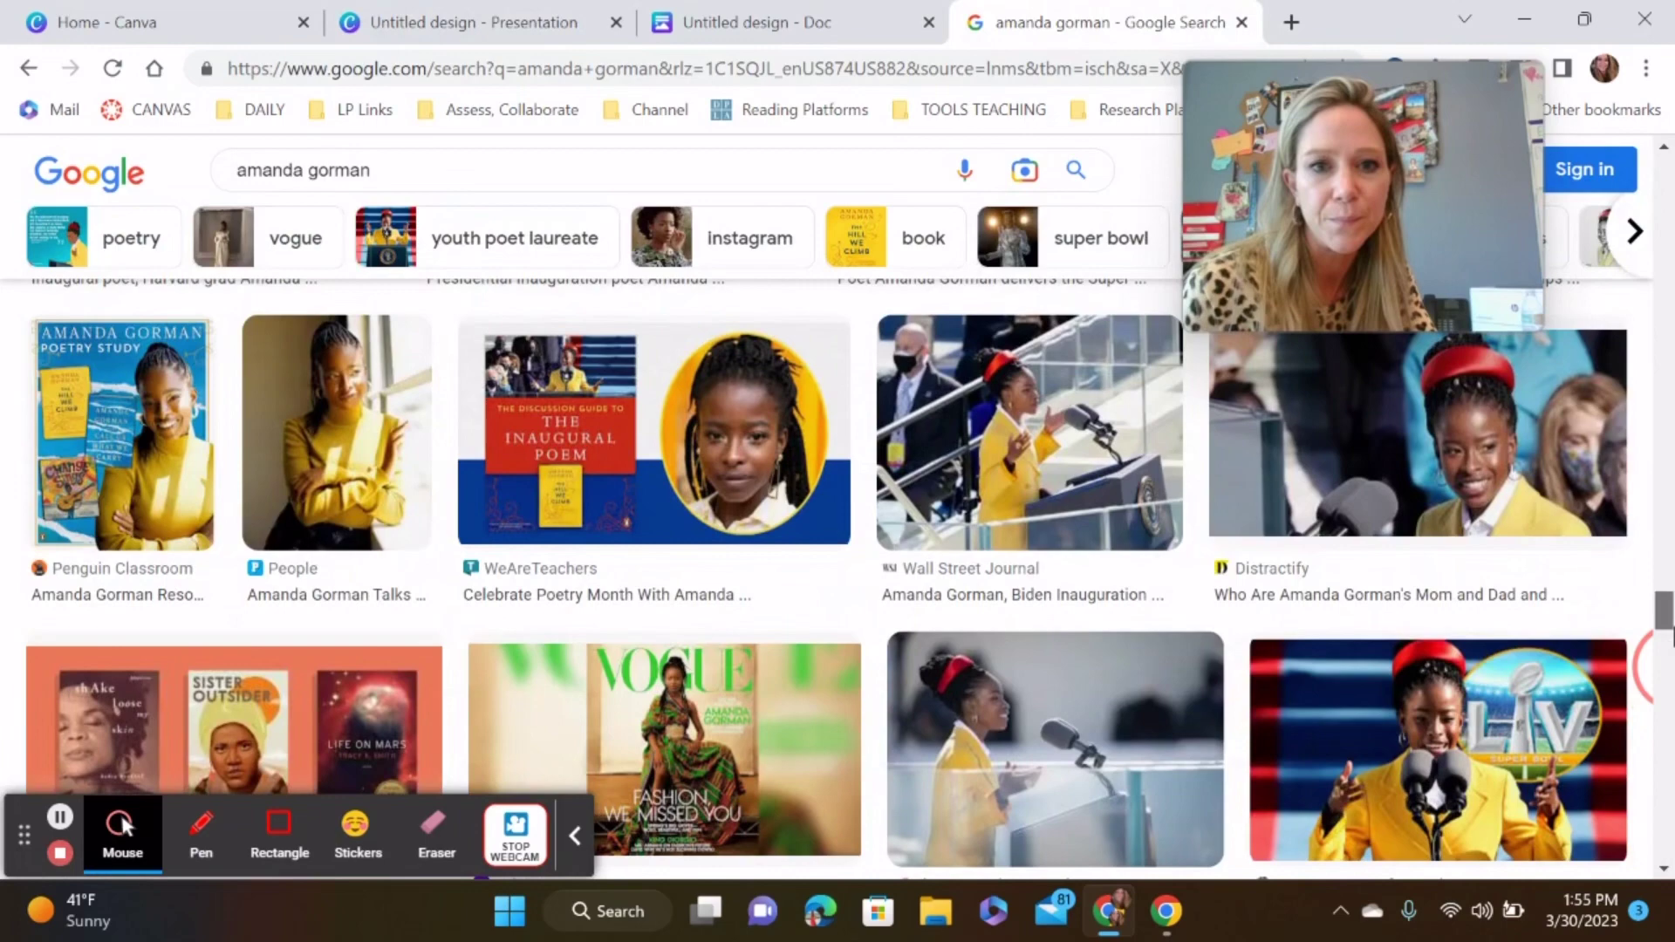
pyautogui.scroll(-3, 1662, 668)
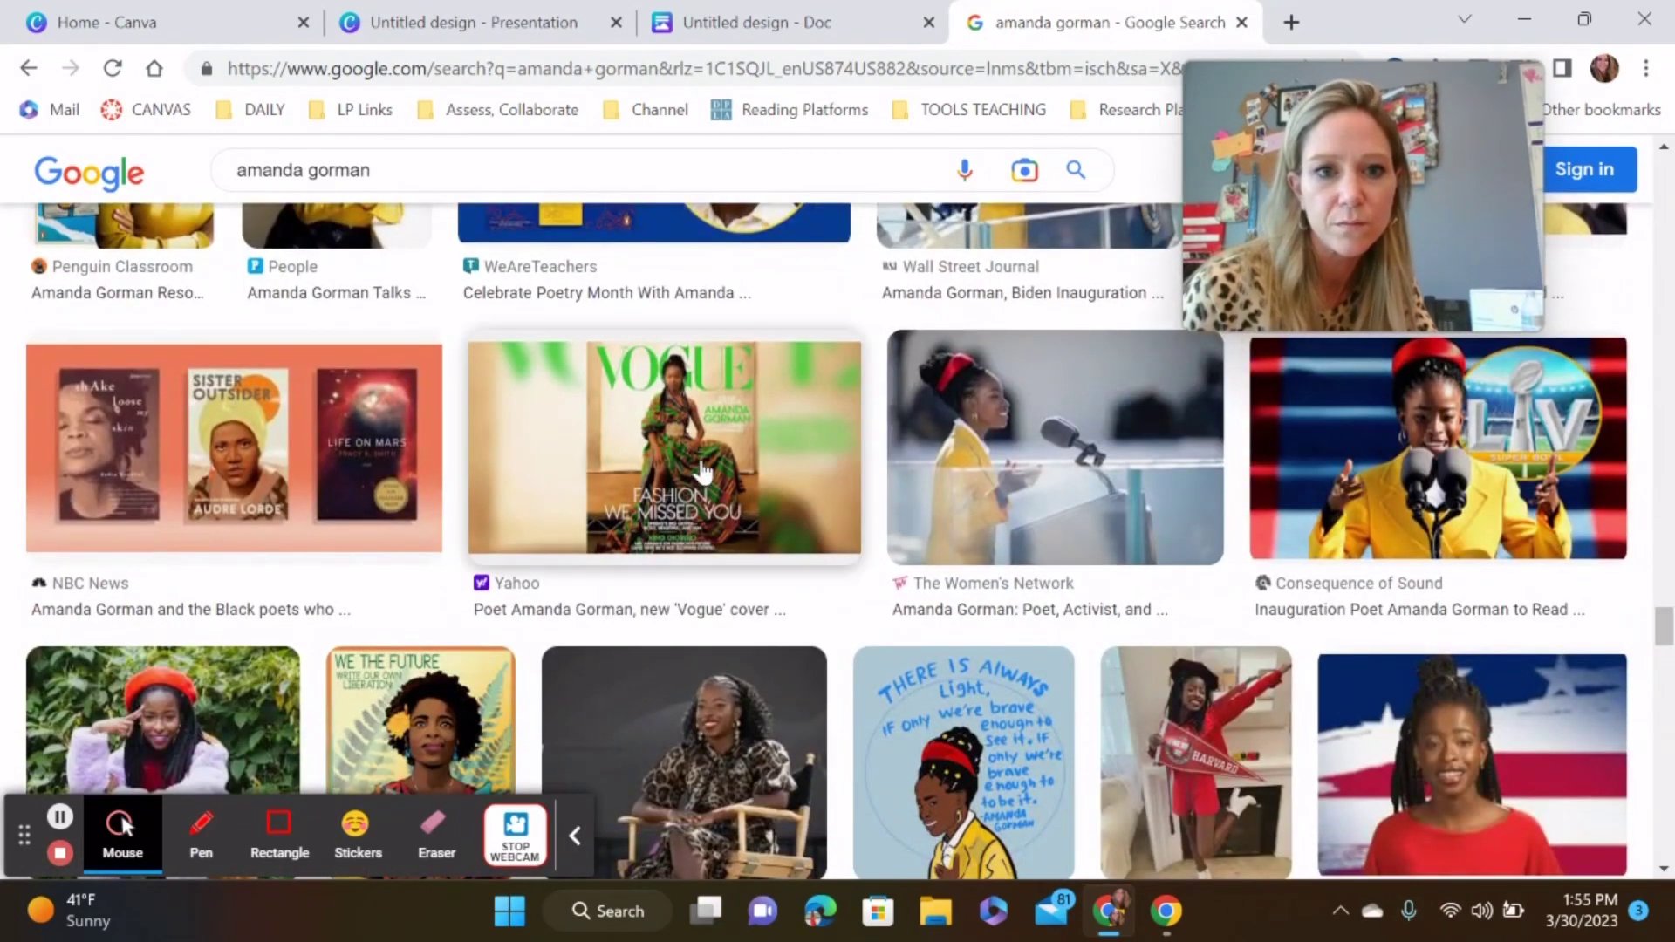
pyautogui.moveTo(737, 363); pyautogui.dragTo(912, 452)
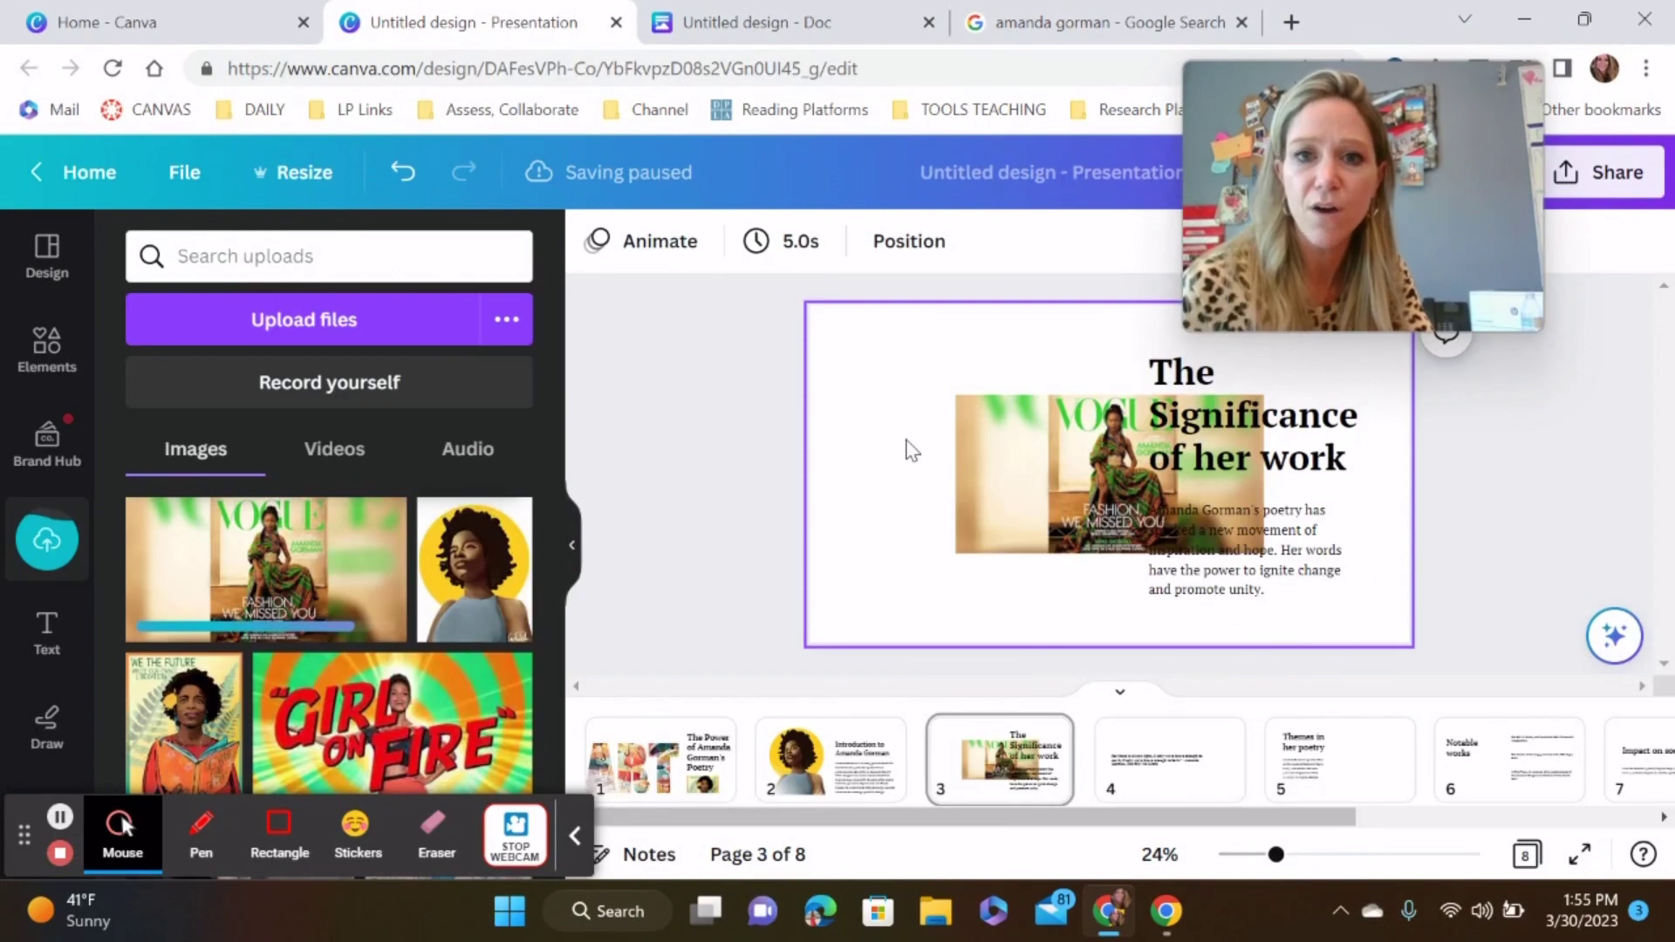
# - Crop the left side of the Vogue cover, then enlarge it and nudge it up
pyautogui.doubleClick(970, 463)
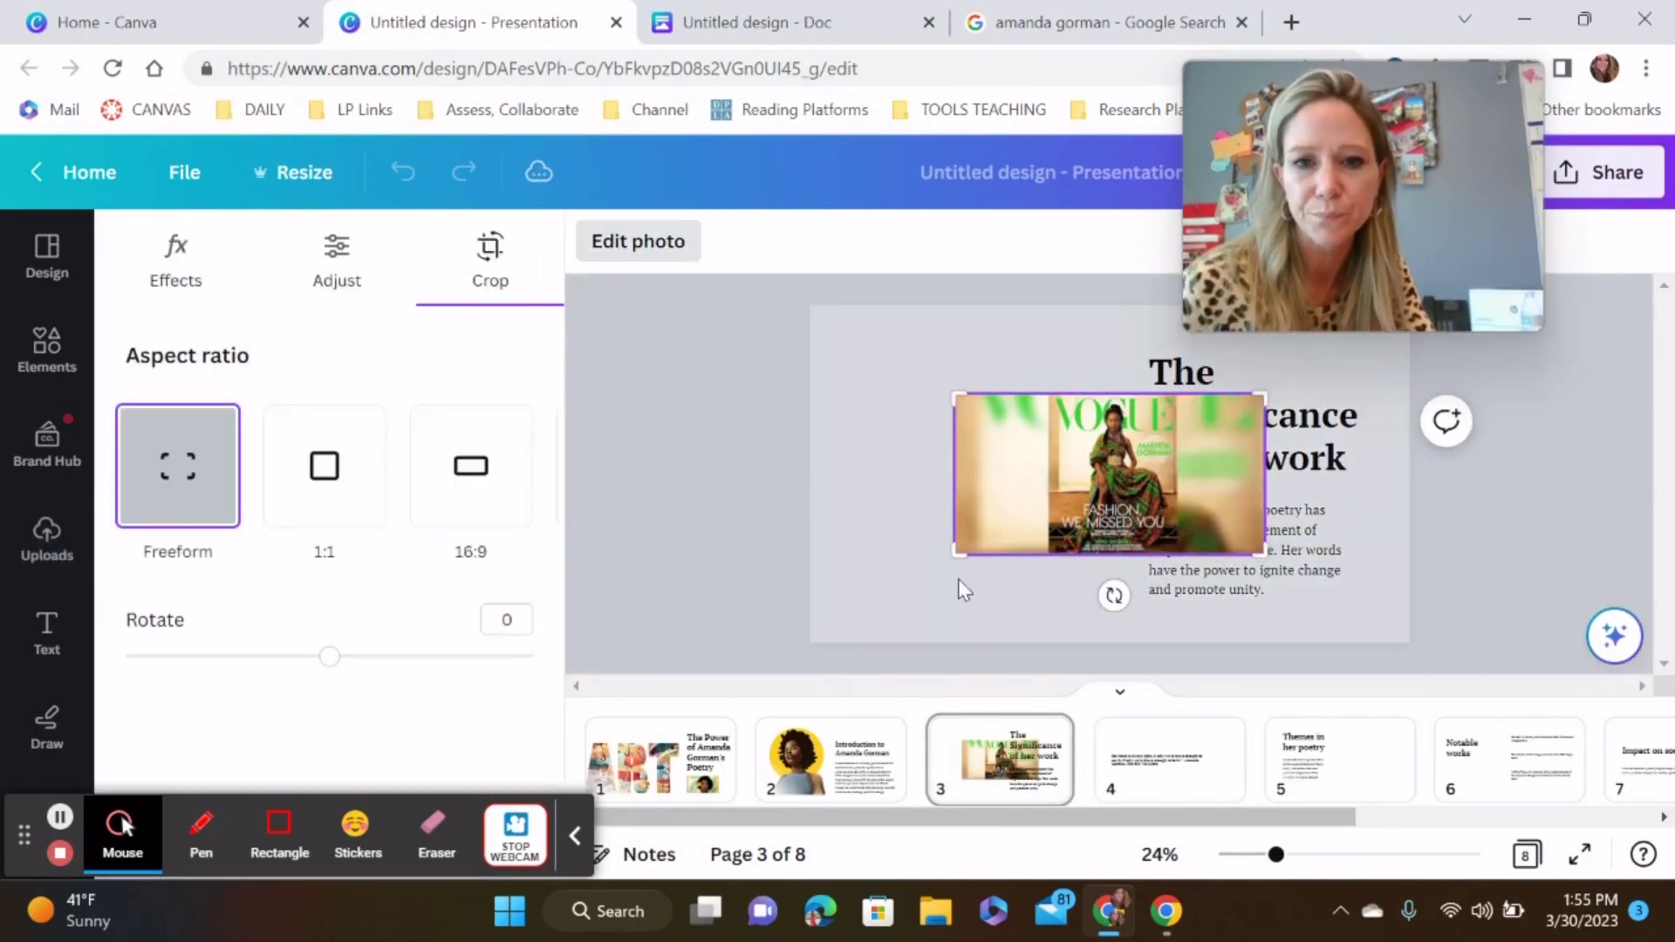
pyautogui.moveTo(952, 553); pyautogui.dragTo(859, 493)
pyautogui.click(1018, 555)
pyautogui.moveTo(1014, 531); pyautogui.dragTo(1113, 608)
pyautogui.moveTo(1038, 563); pyautogui.dragTo(1047, 550)
# - On slide 4, enlarge the quote text from 33.7 to 36.5 and shift it left
pyautogui.click(1121, 785)
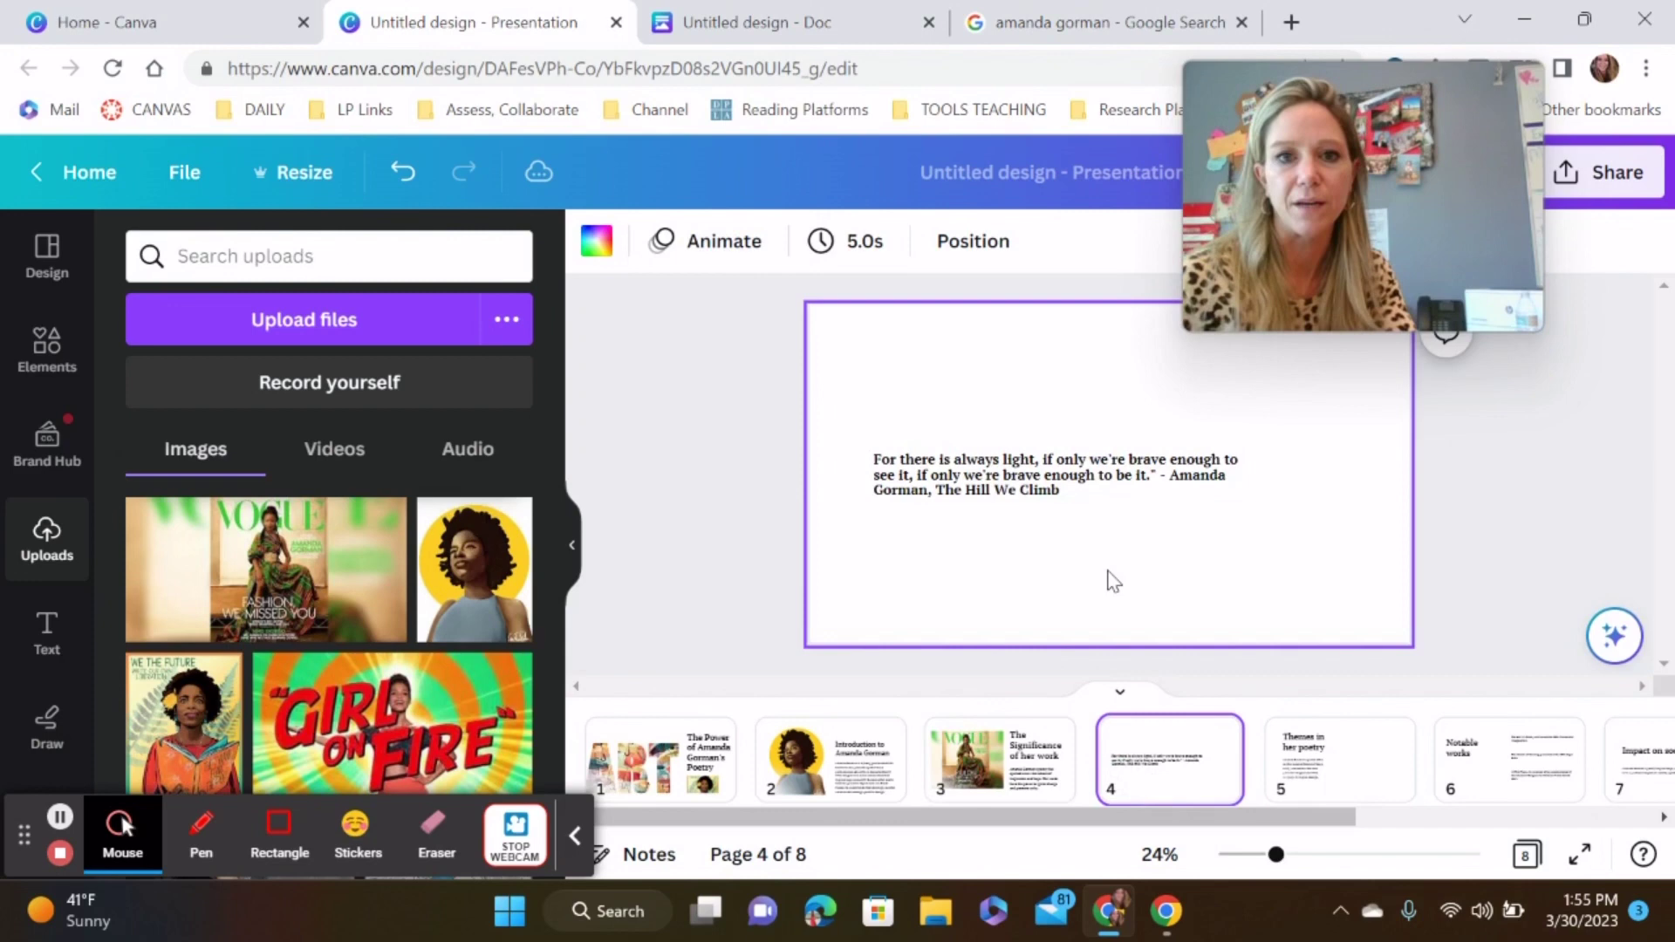
pyautogui.click(1016, 506)
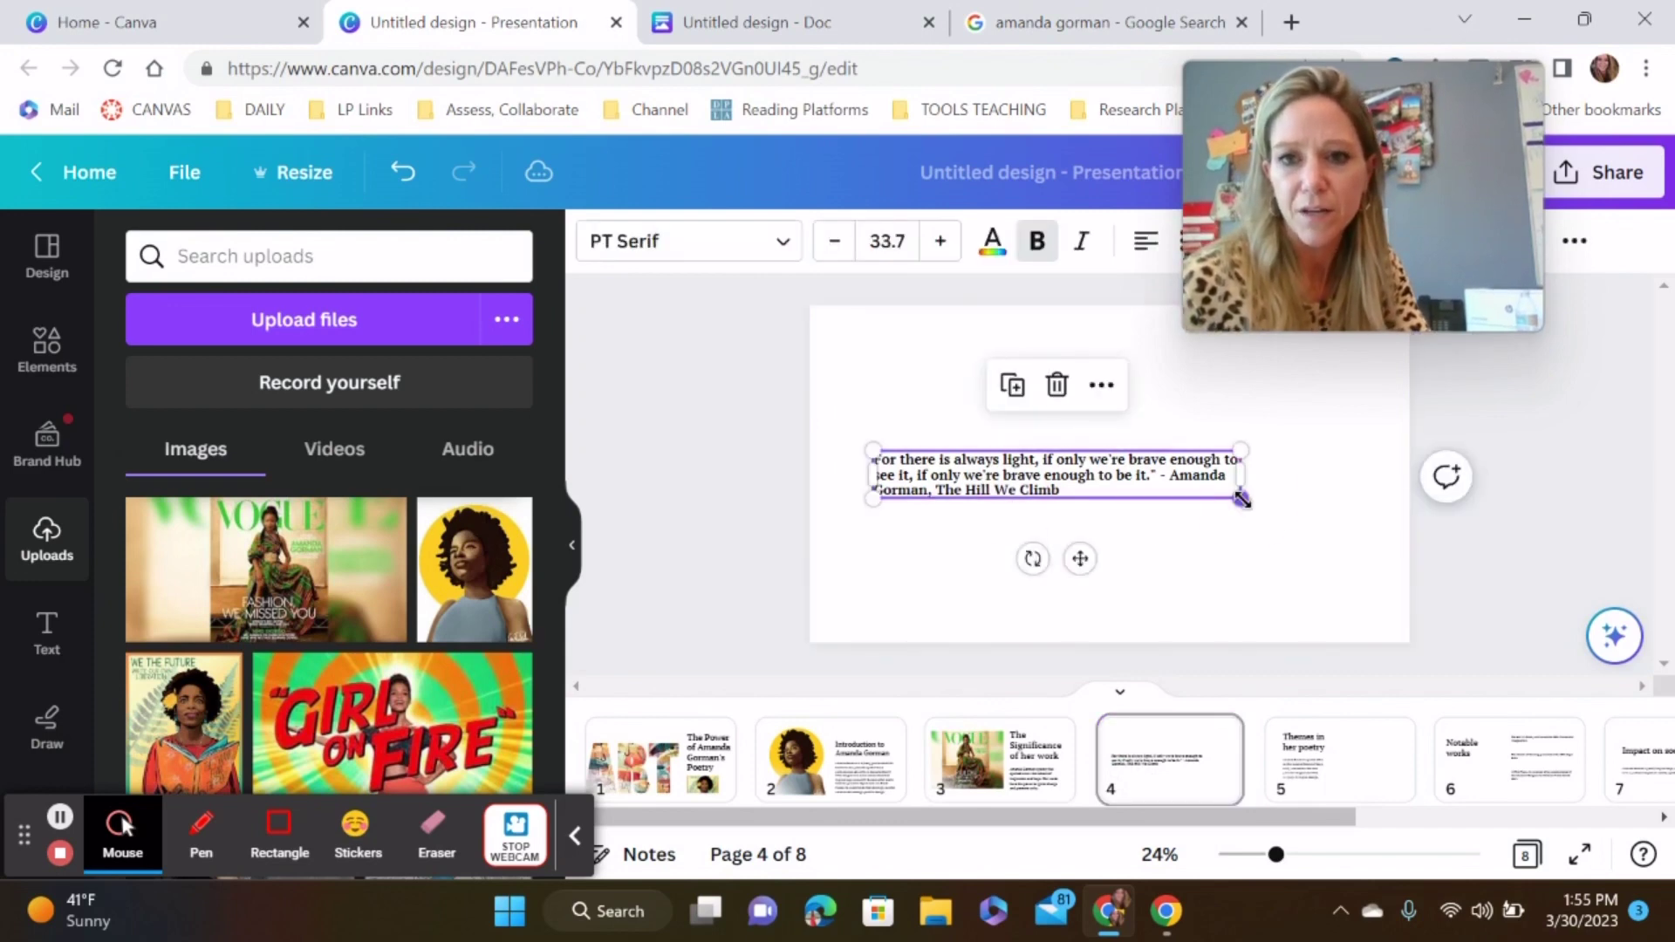
pyautogui.moveTo(1246, 499); pyautogui.dragTo(1402, 553)
pyautogui.moveTo(1328, 491); pyautogui.dragTo(1302, 536)
# - Upload the Google photo of Amanda Gorman and place it above the quote on slide 4
pyautogui.click(1103, 22)
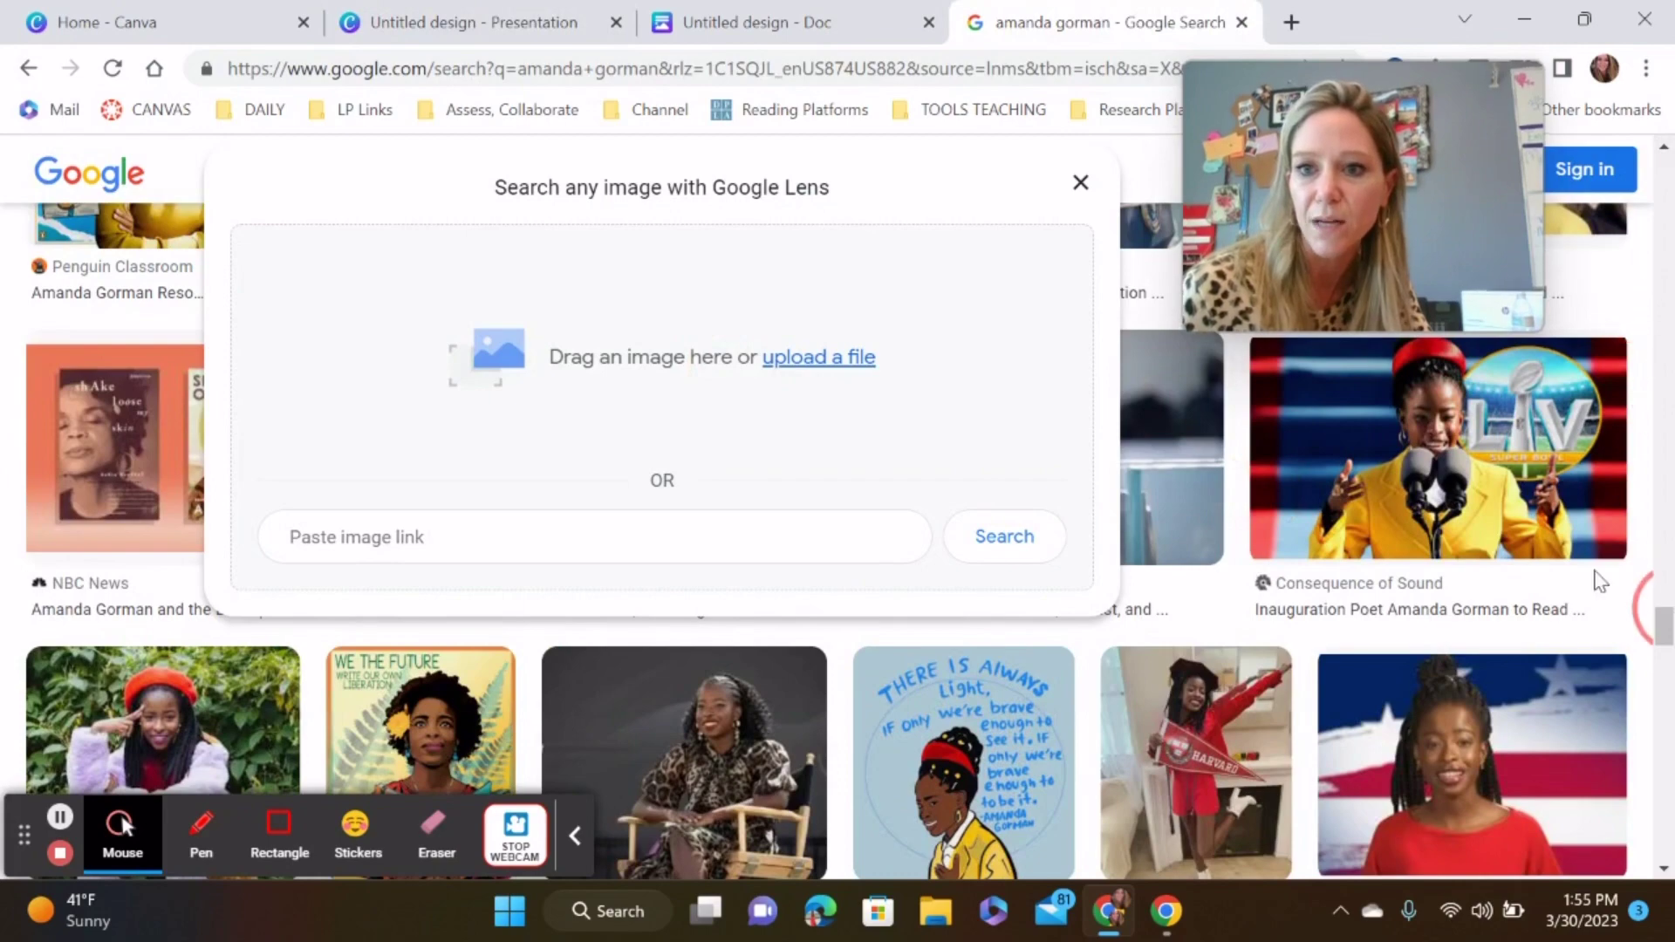
pyautogui.click(1082, 184)
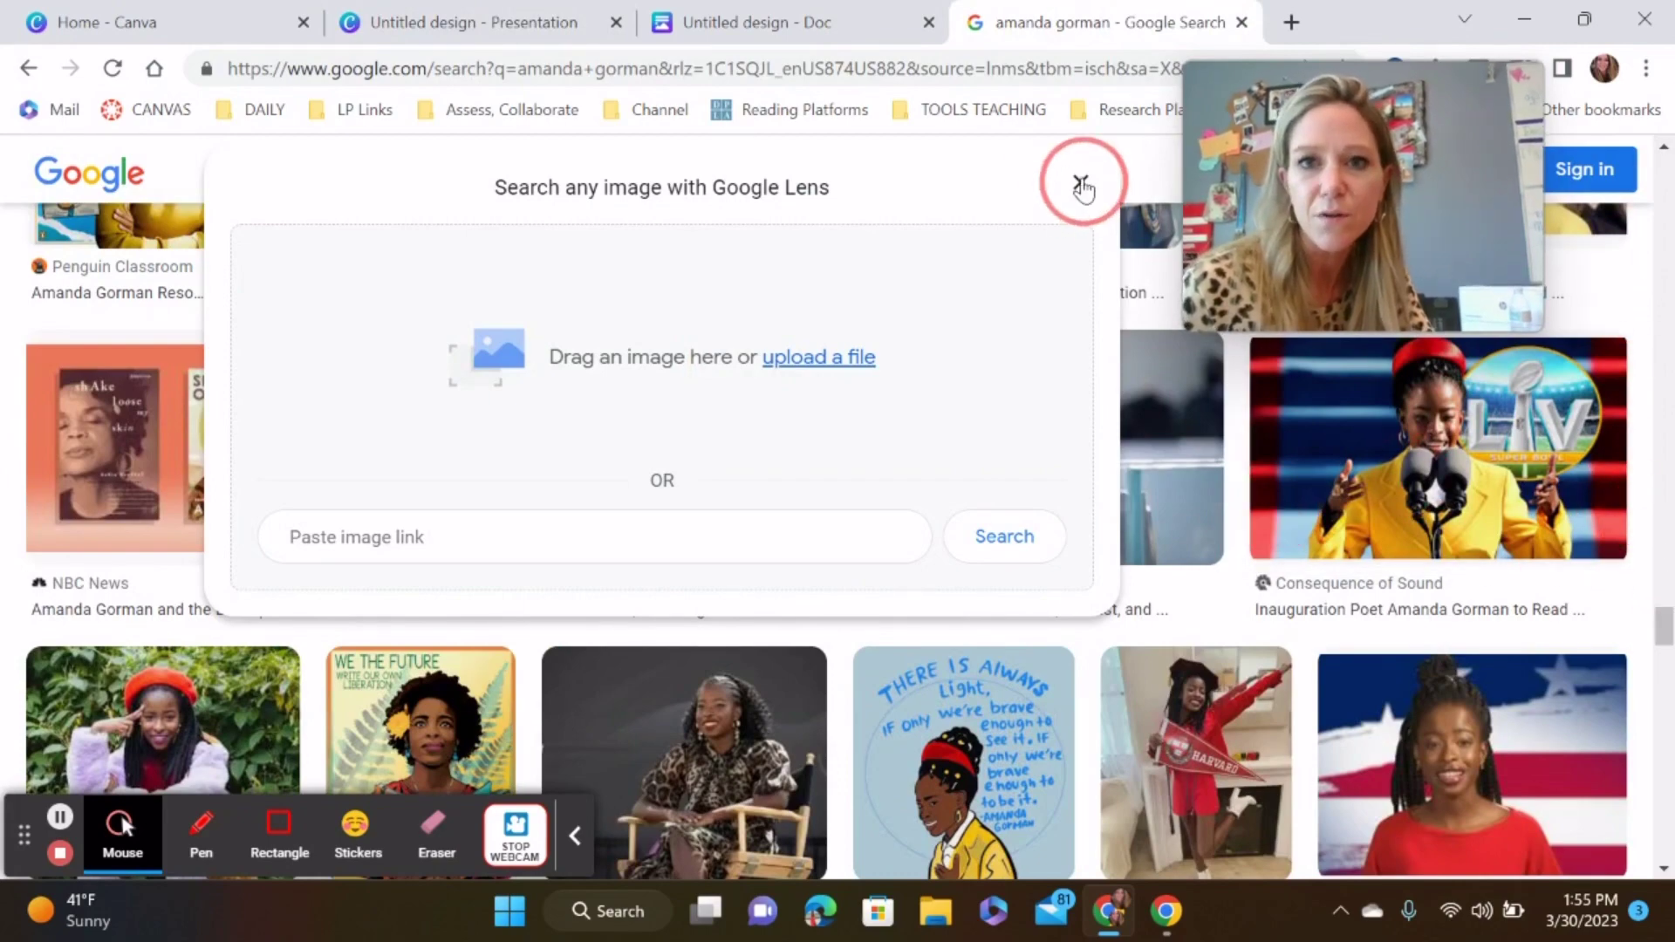
pyautogui.click(471, 17)
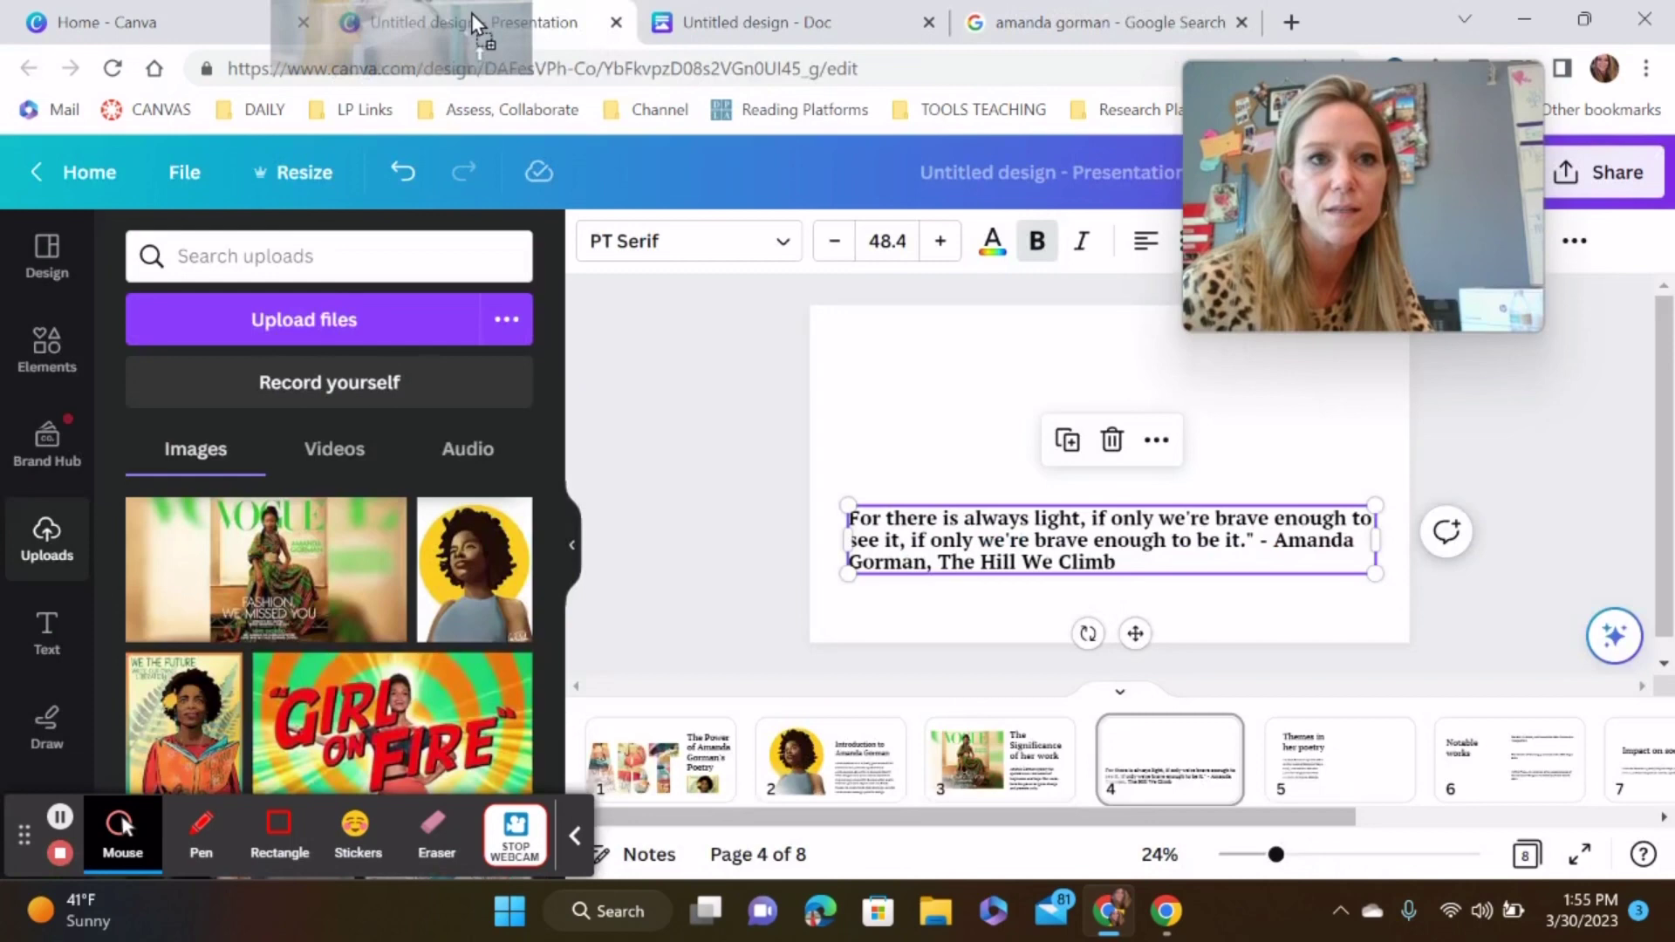
pyautogui.moveTo(471, 13); pyautogui.dragTo(1160, 442)
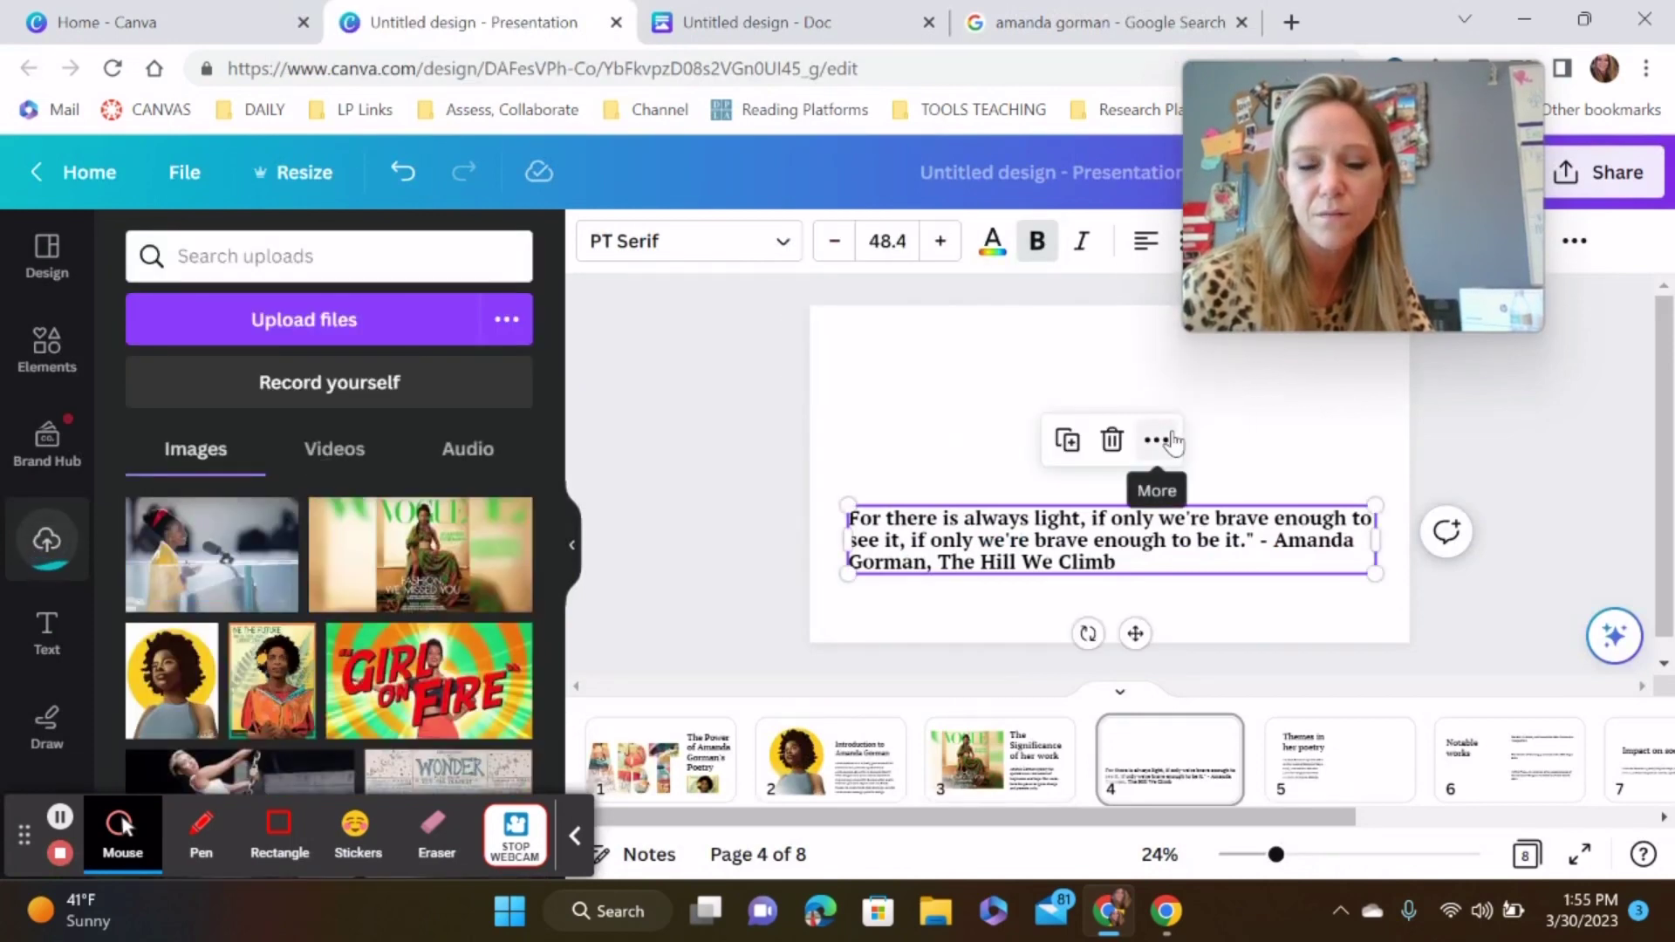
pyautogui.click(203, 552)
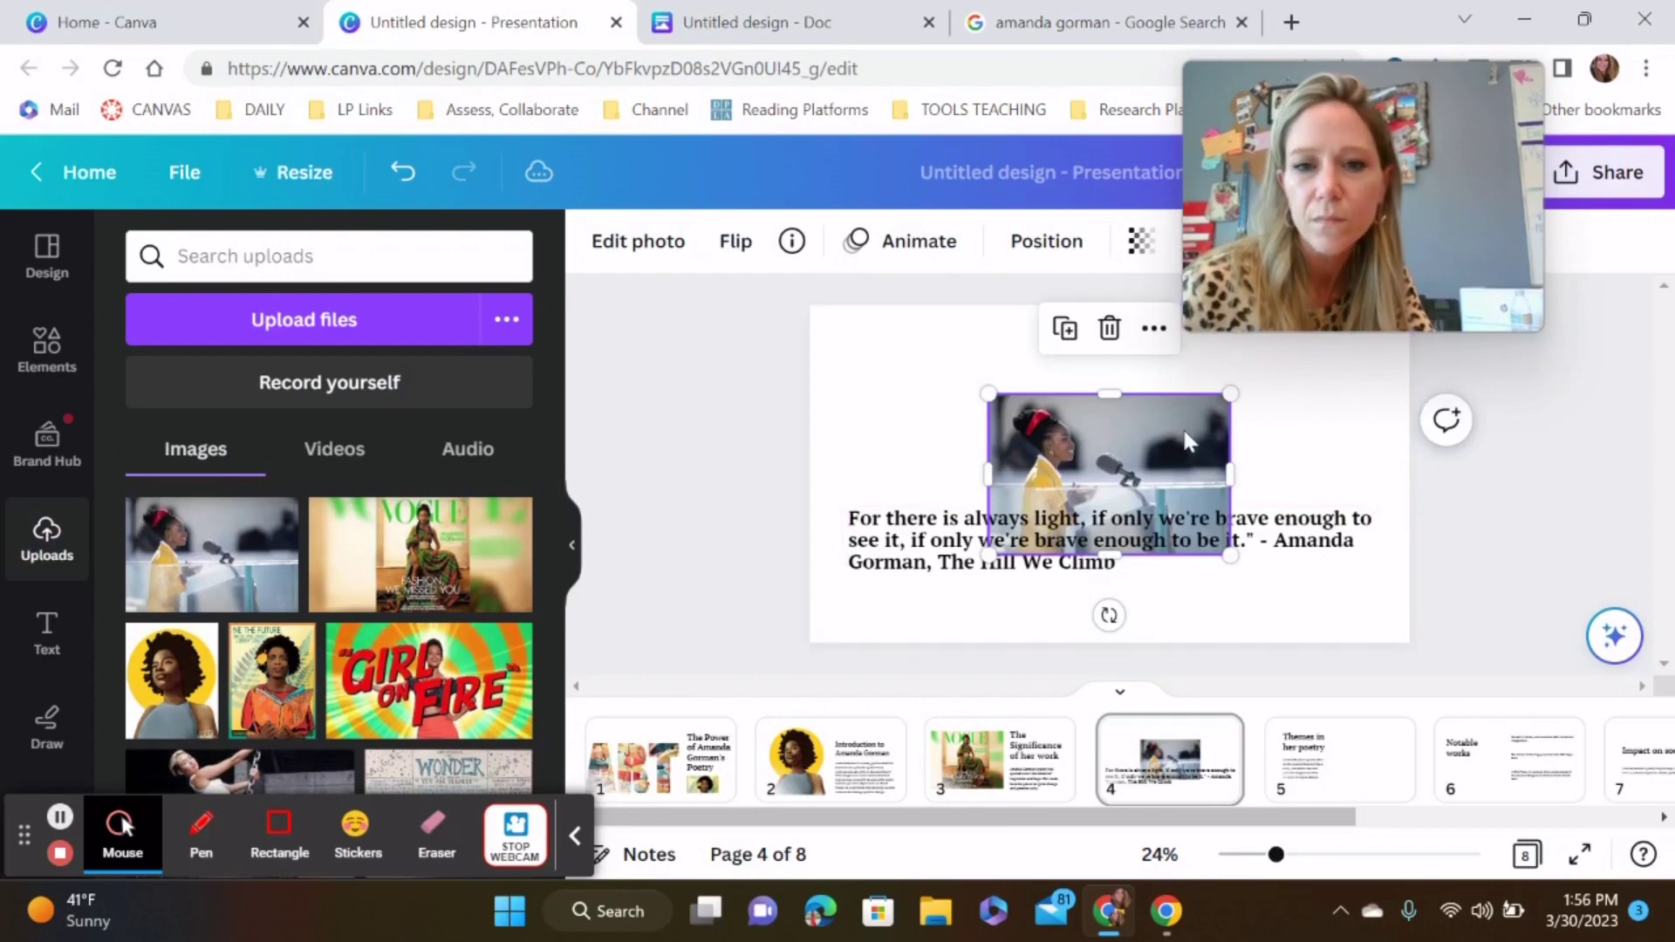
pyautogui.moveTo(1158, 441); pyautogui.dragTo(1139, 371)
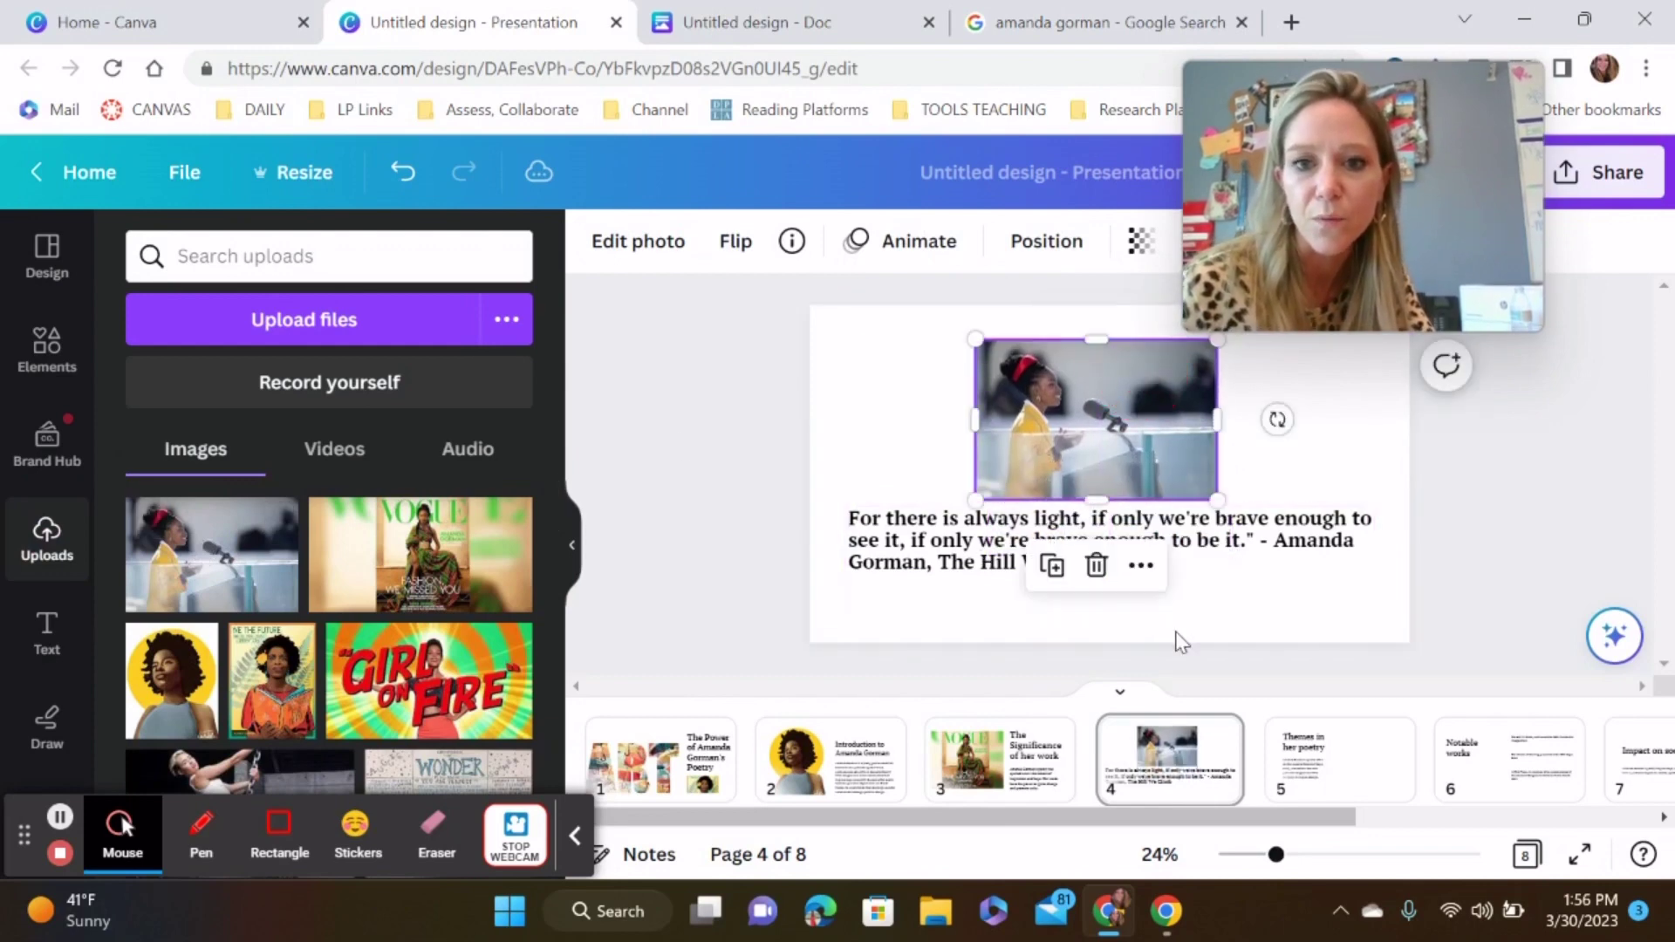
# - Go to slide 5, Themes in her poetry, and close the Google Lens image search
pyautogui.click(1311, 772)
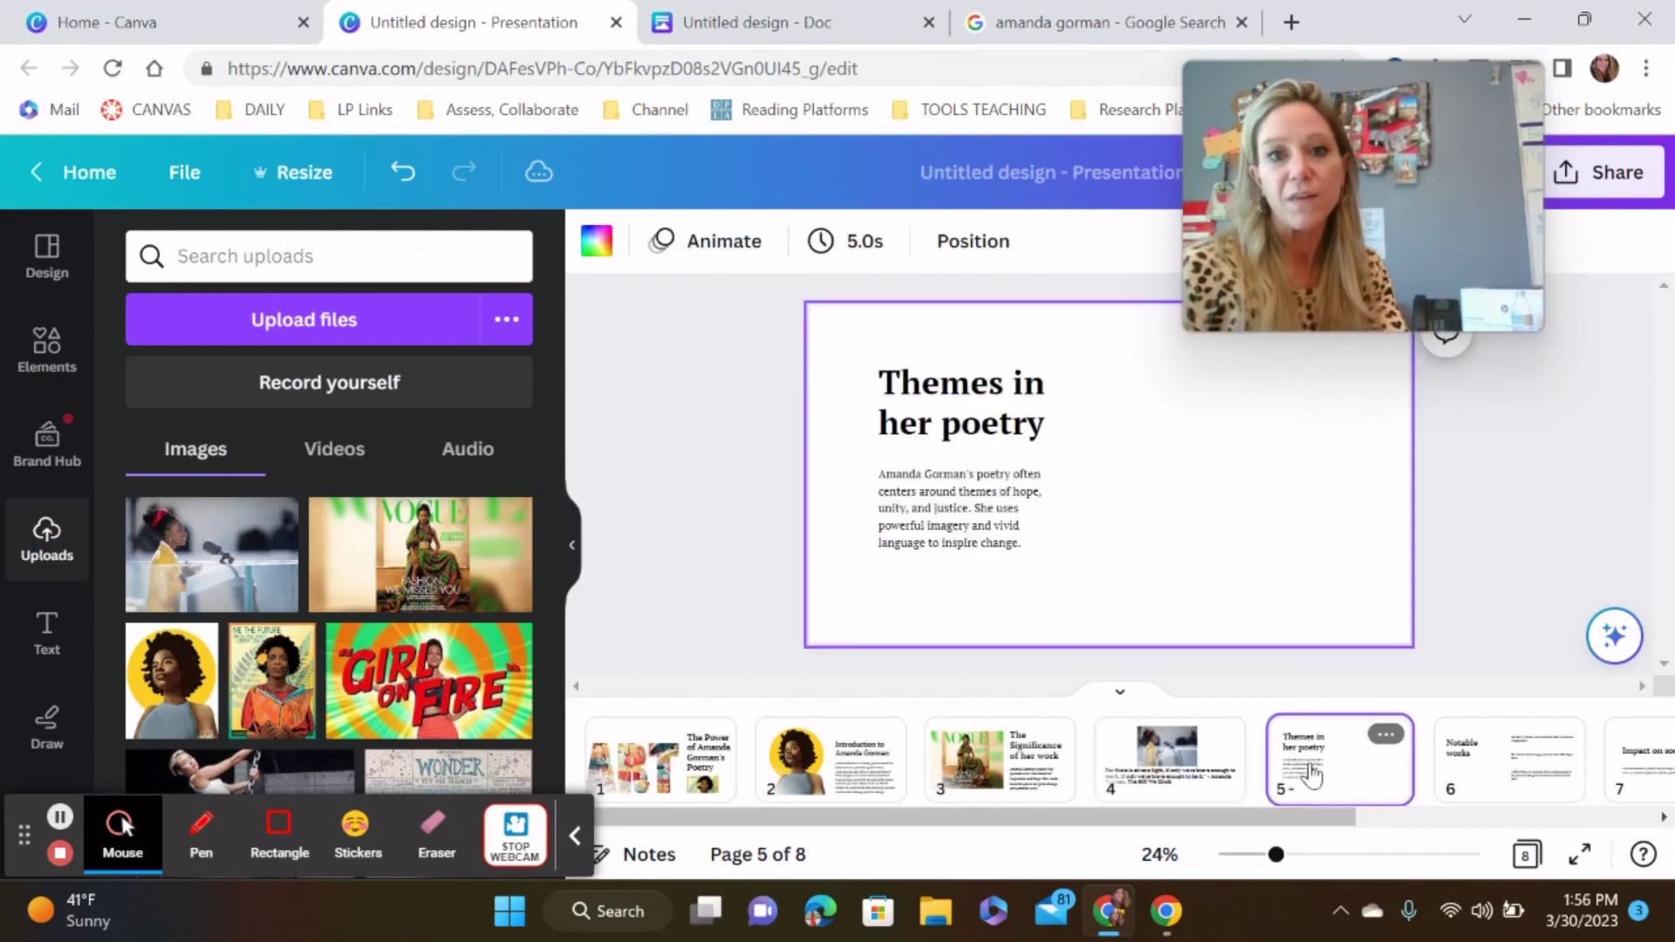
pyautogui.hotkey('ctrl', '4')
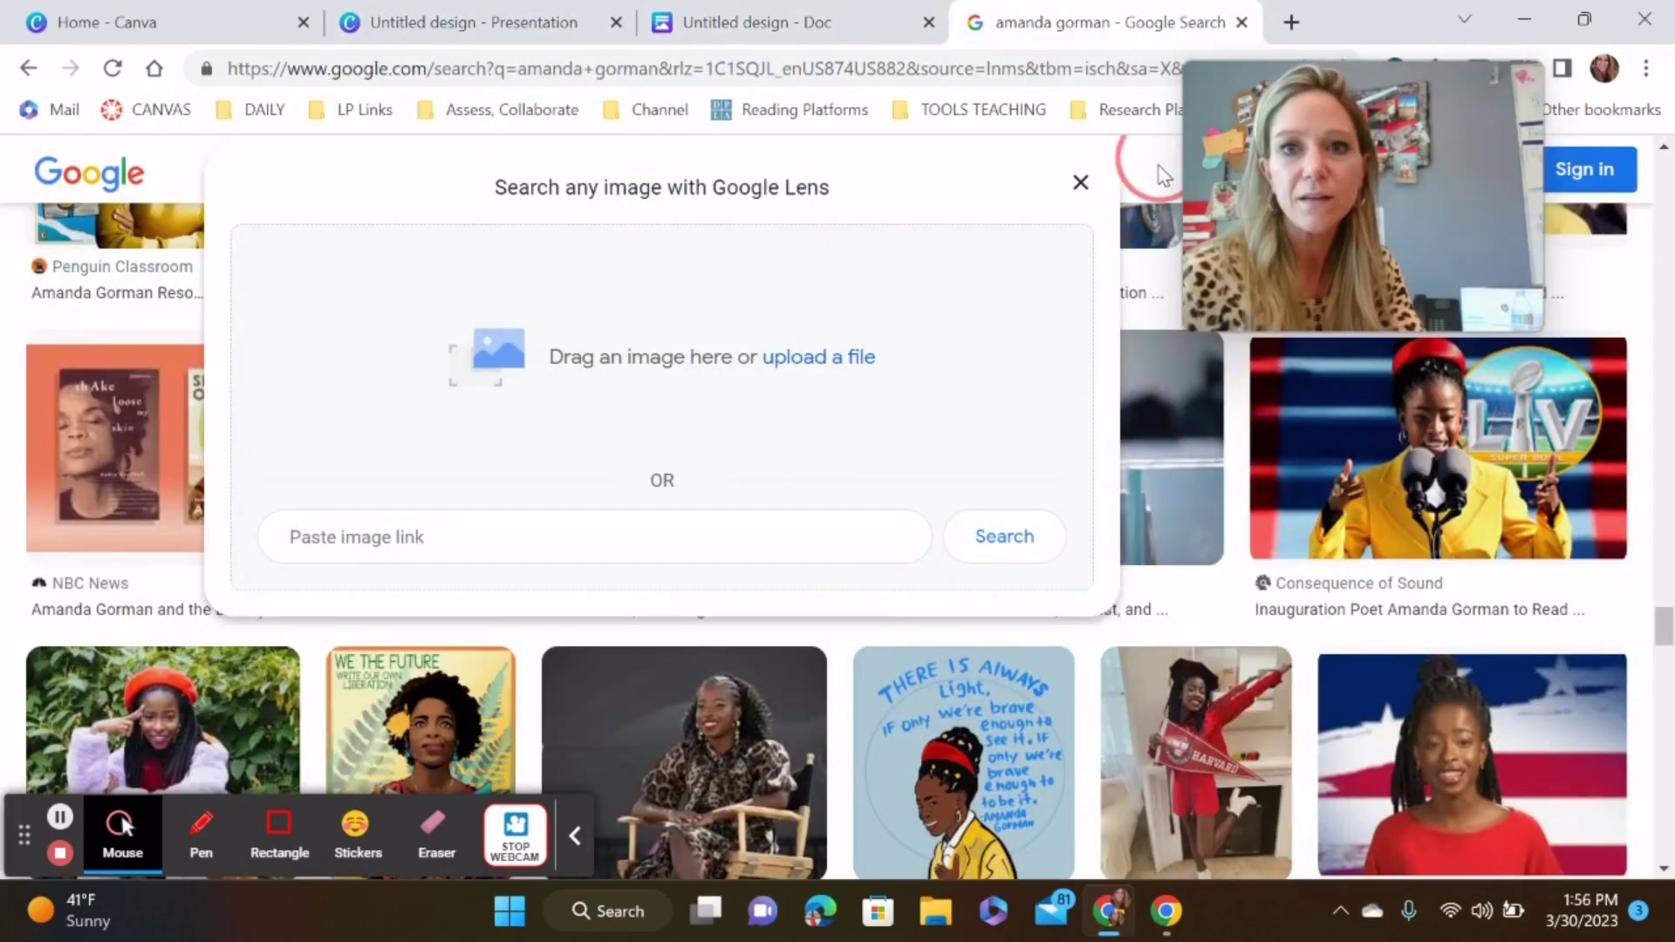
pyautogui.press('Escape')
pyautogui.click(441, 54)
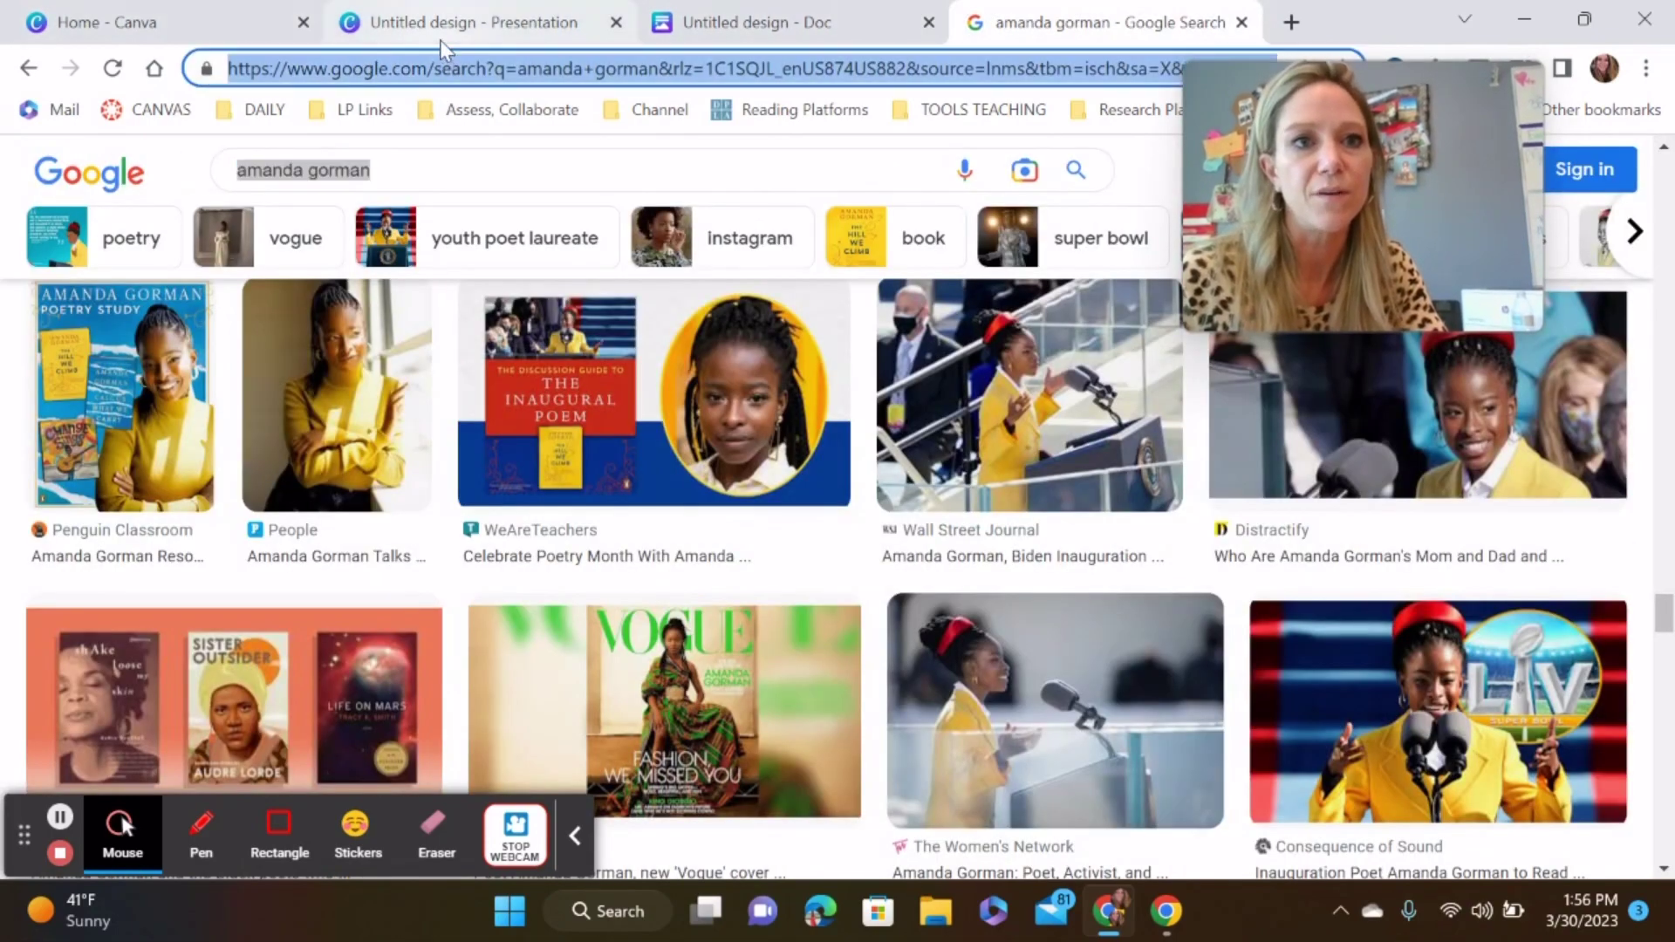
pyautogui.click(445, 25)
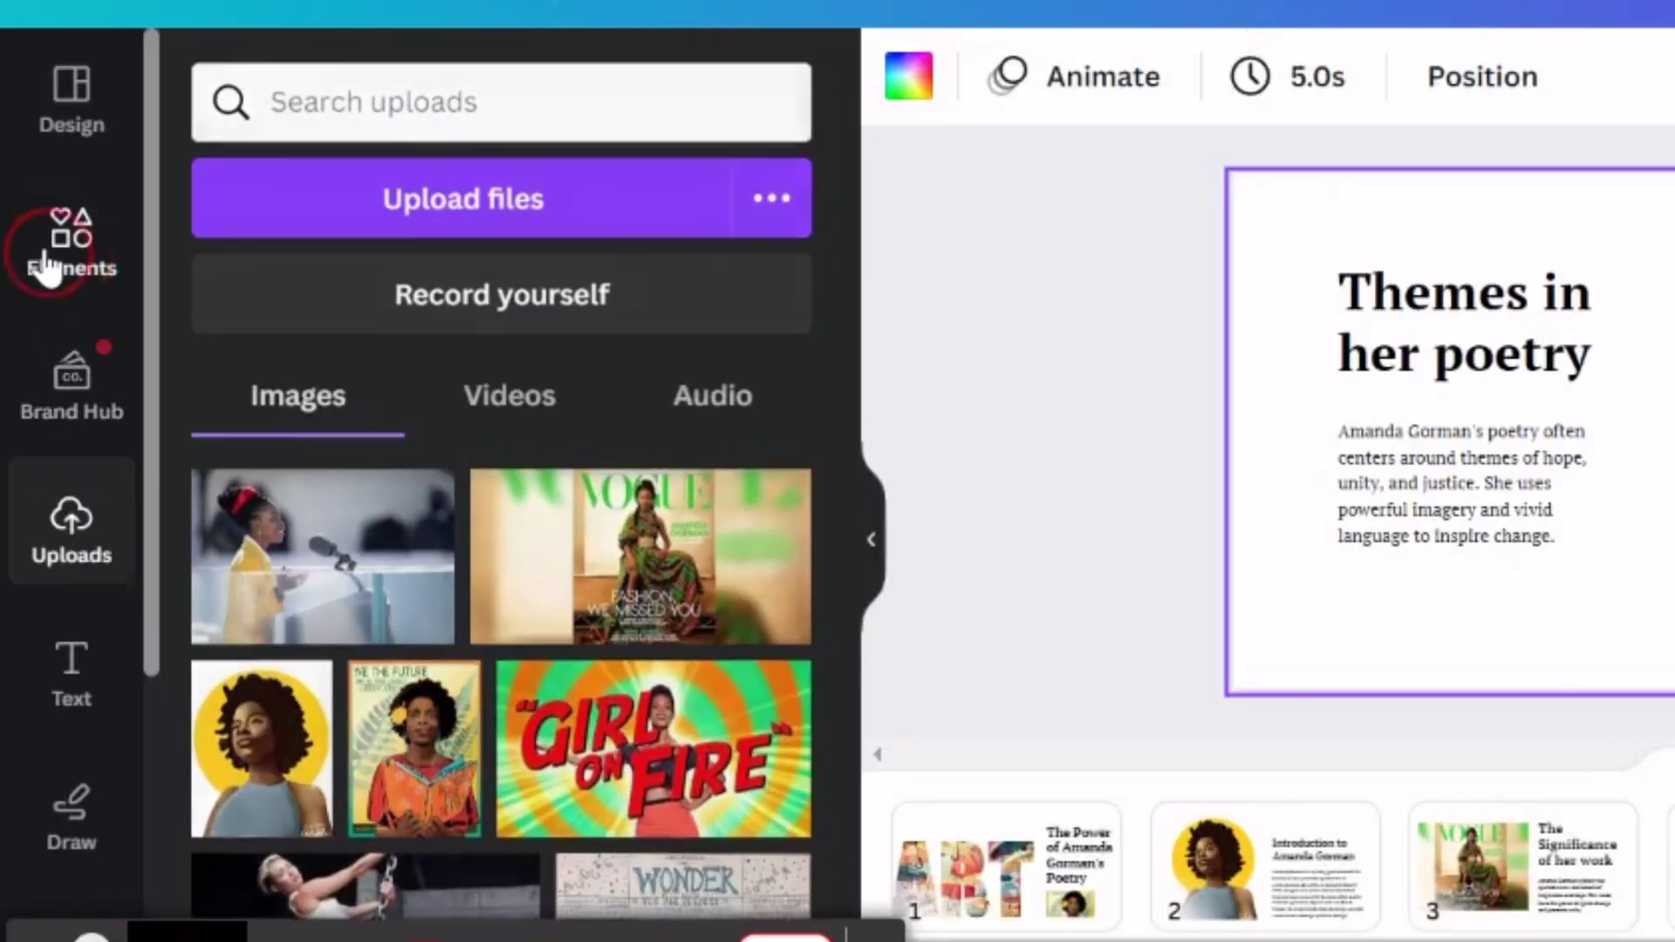
# - Search Canva's Elements library for 'theme' graphics
pyautogui.click(48, 266)
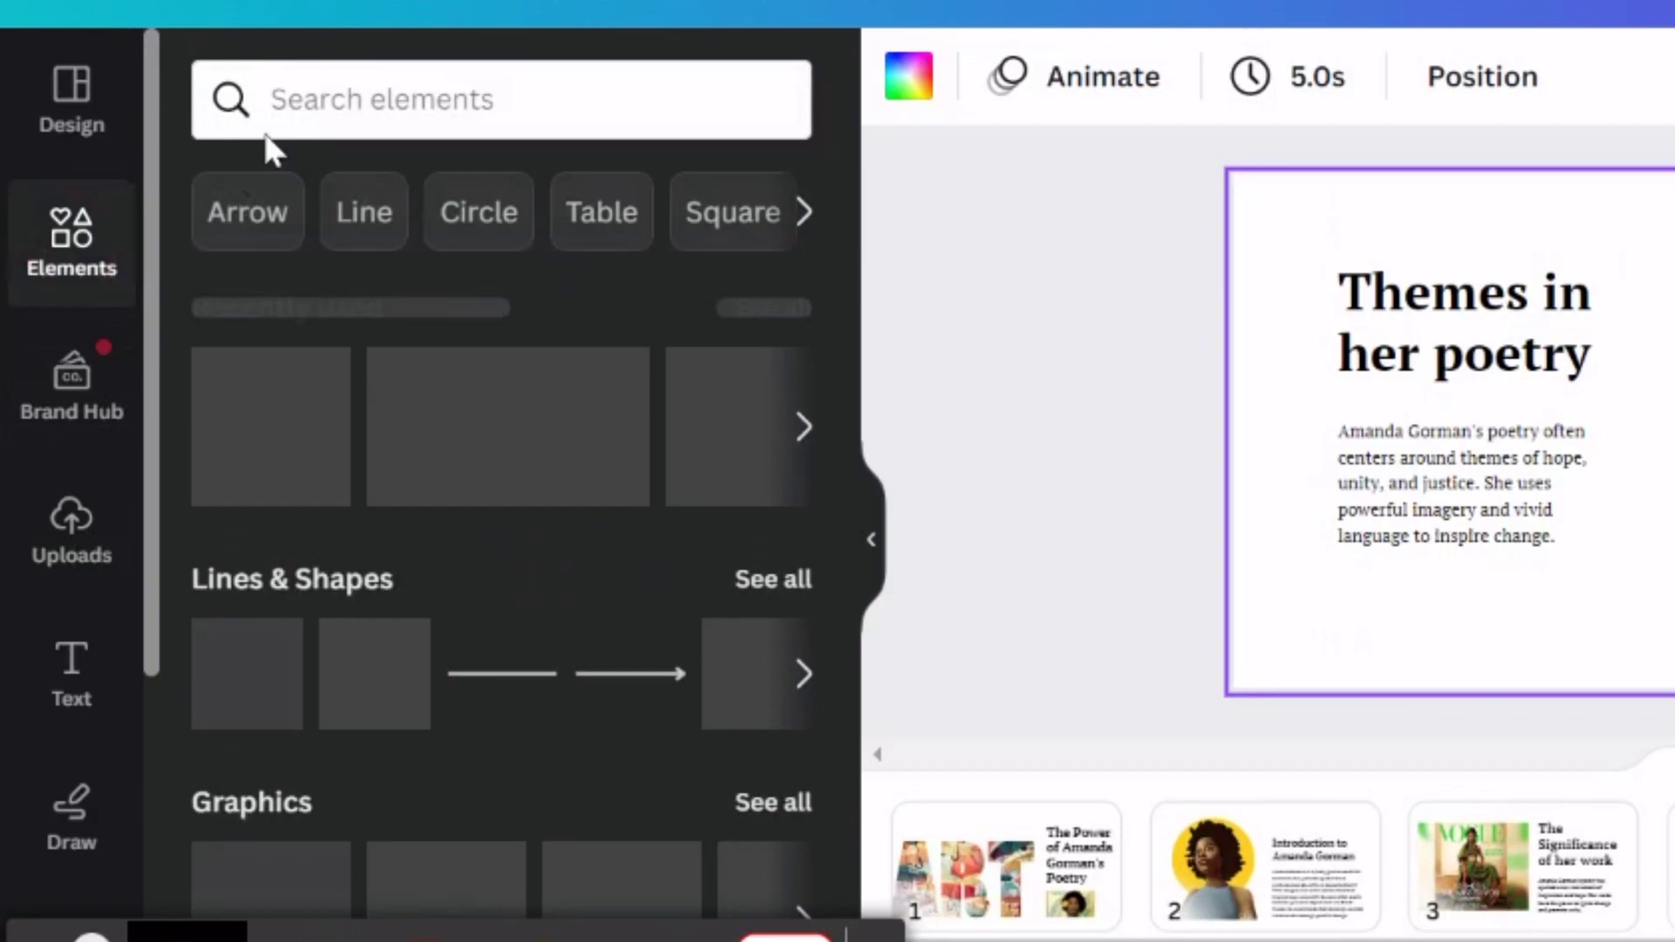
pyautogui.click(384, 91)
pyautogui.write('h')
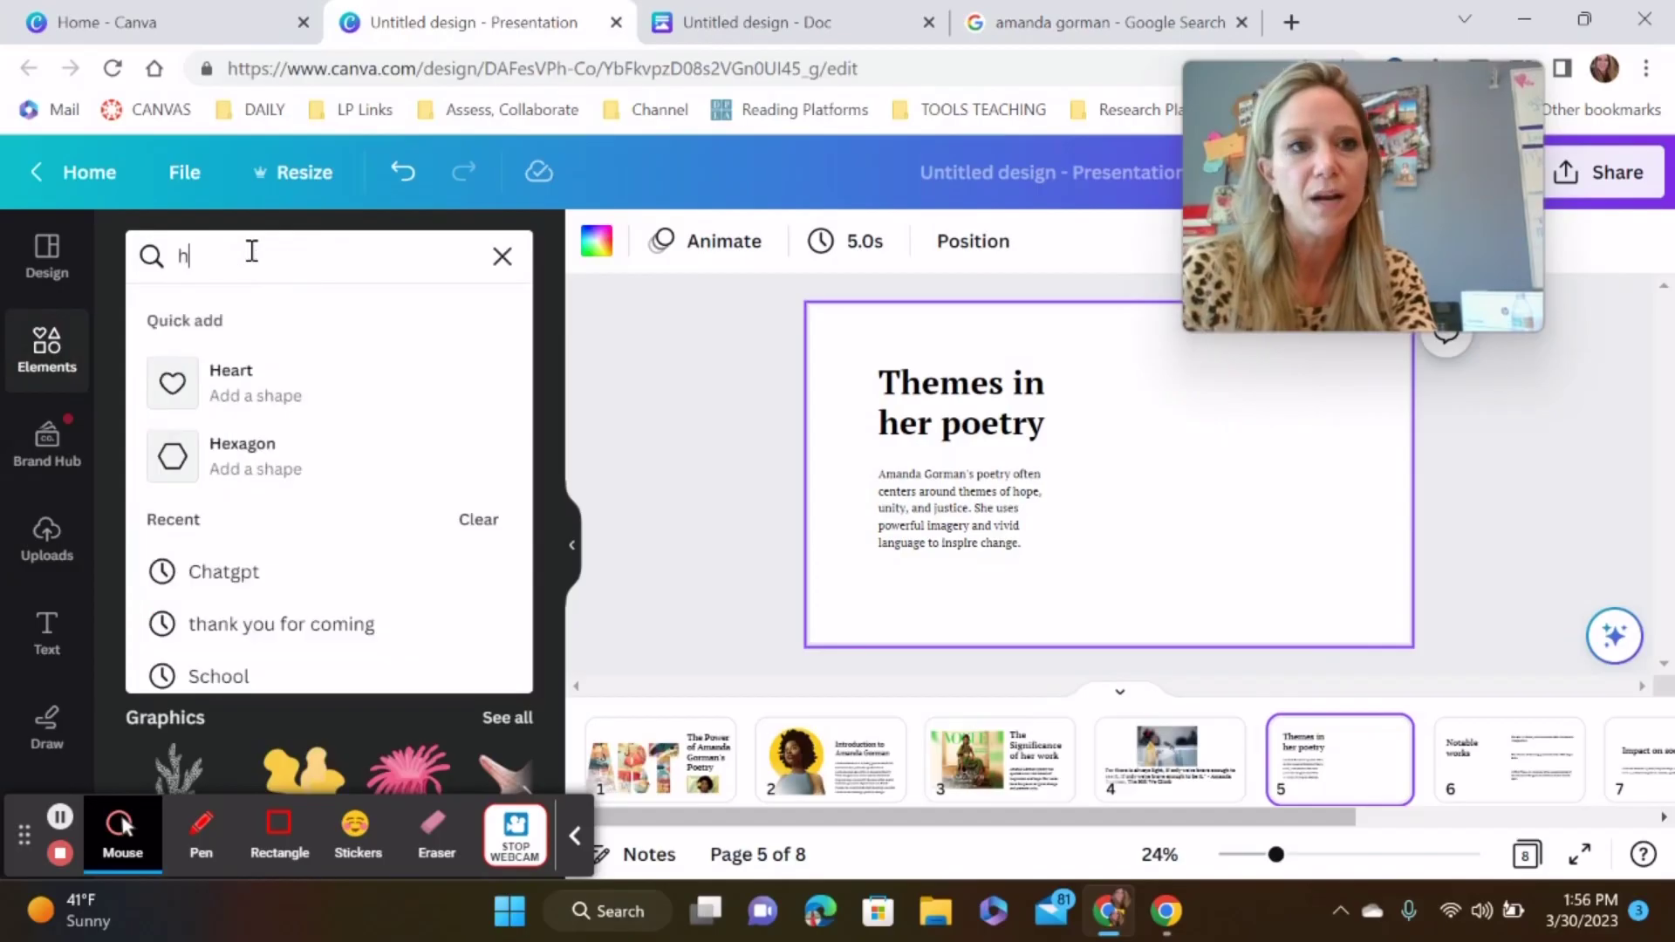
pyautogui.press('BackSpace')
pyautogui.write('theme')
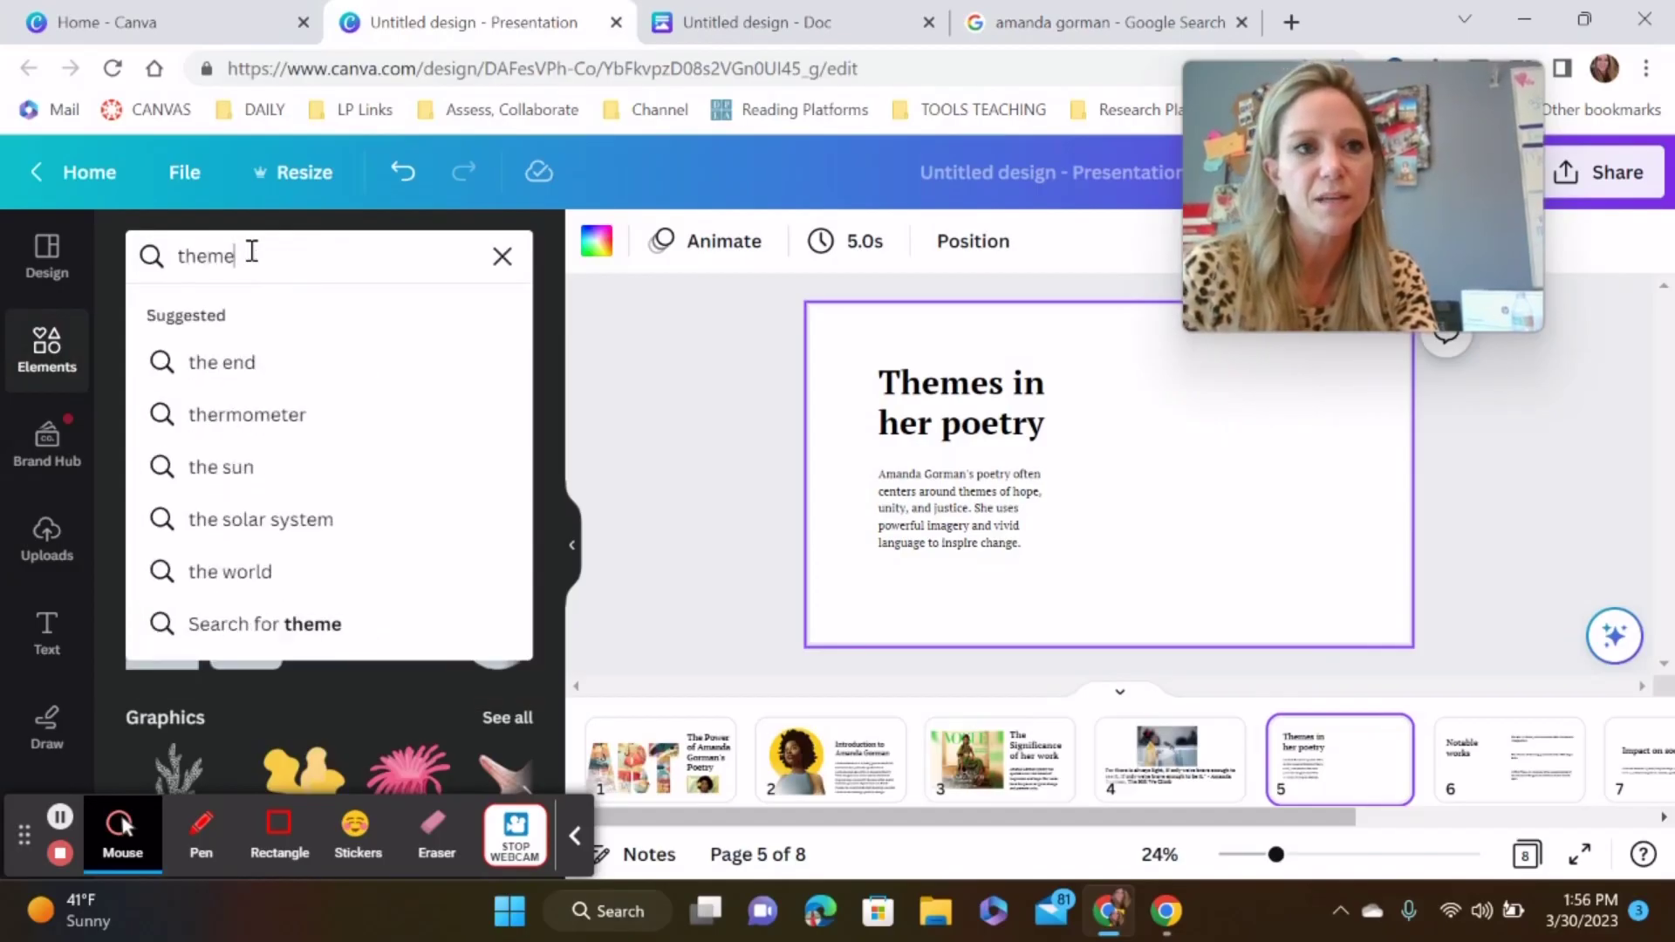
pyautogui.press('Return')
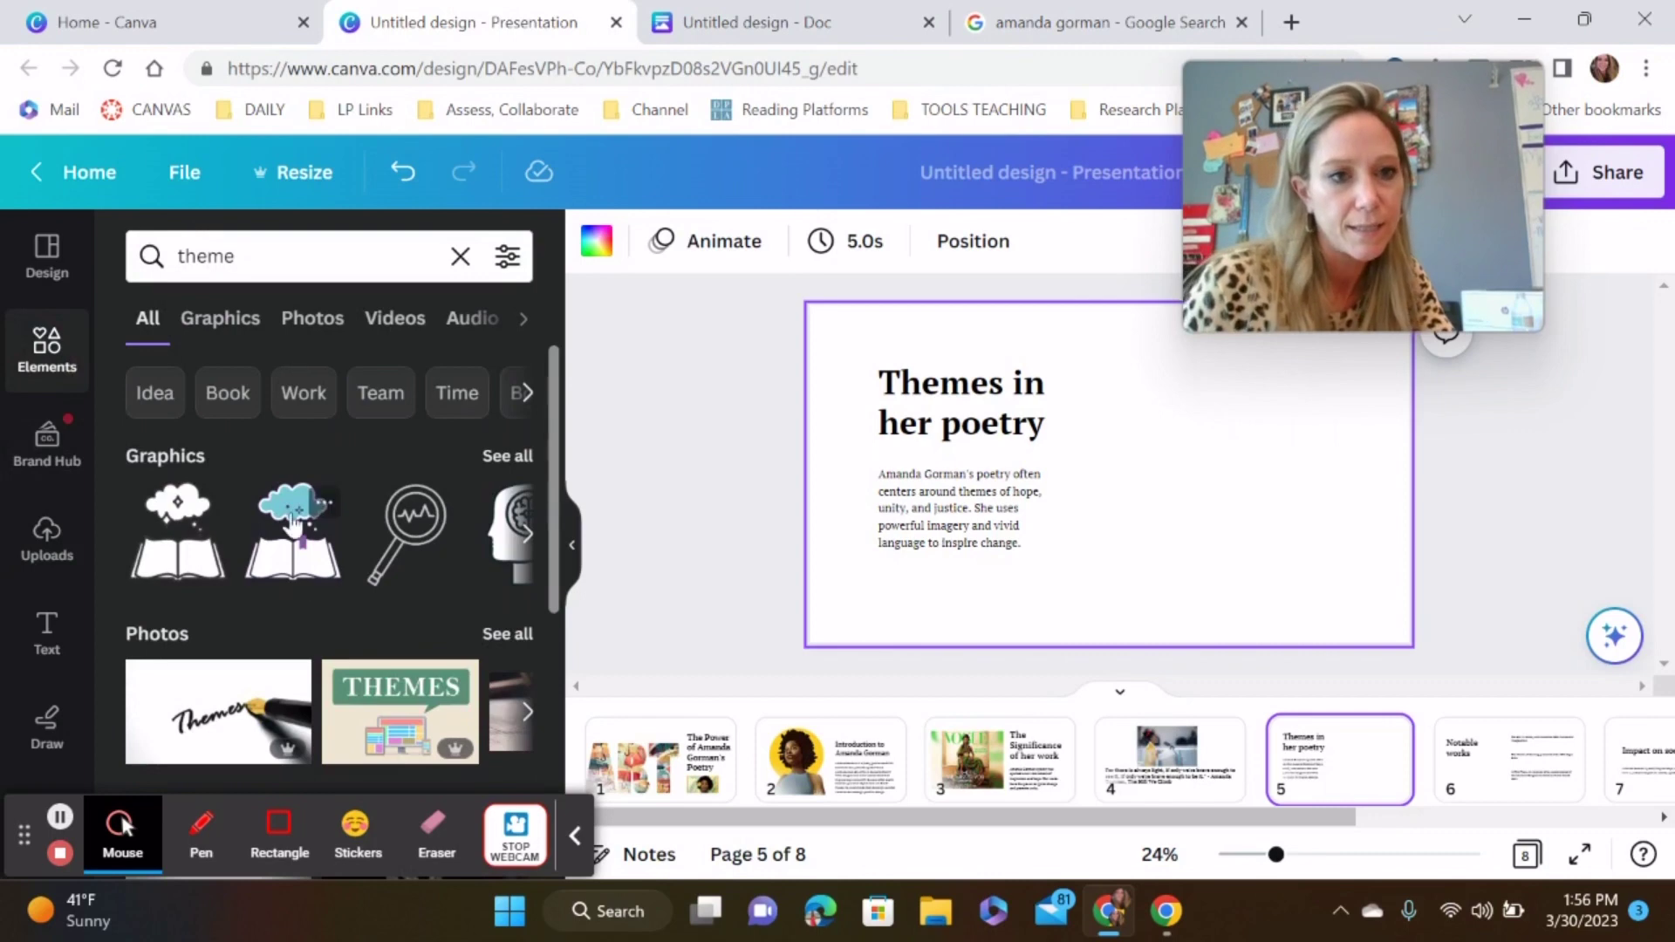
# - Add the book-and-thought-cloud graphic to slide 5, enlarge it and move it right of the text
pyautogui.click(188, 554)
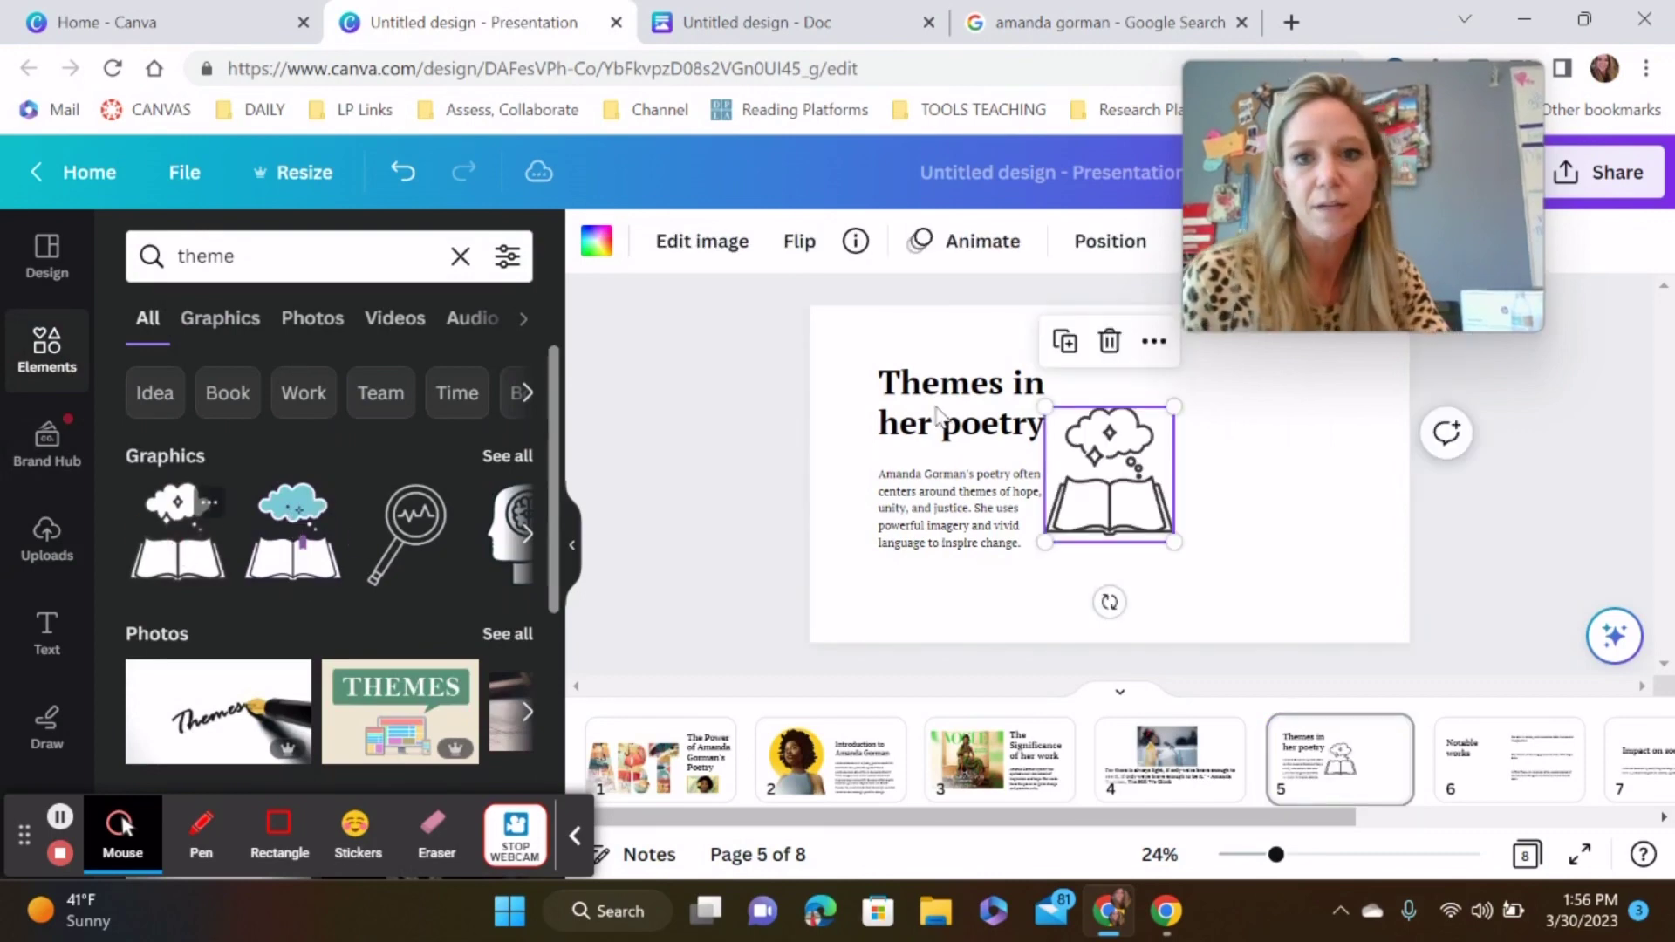
pyautogui.moveTo(1170, 541); pyautogui.dragTo(1301, 587)
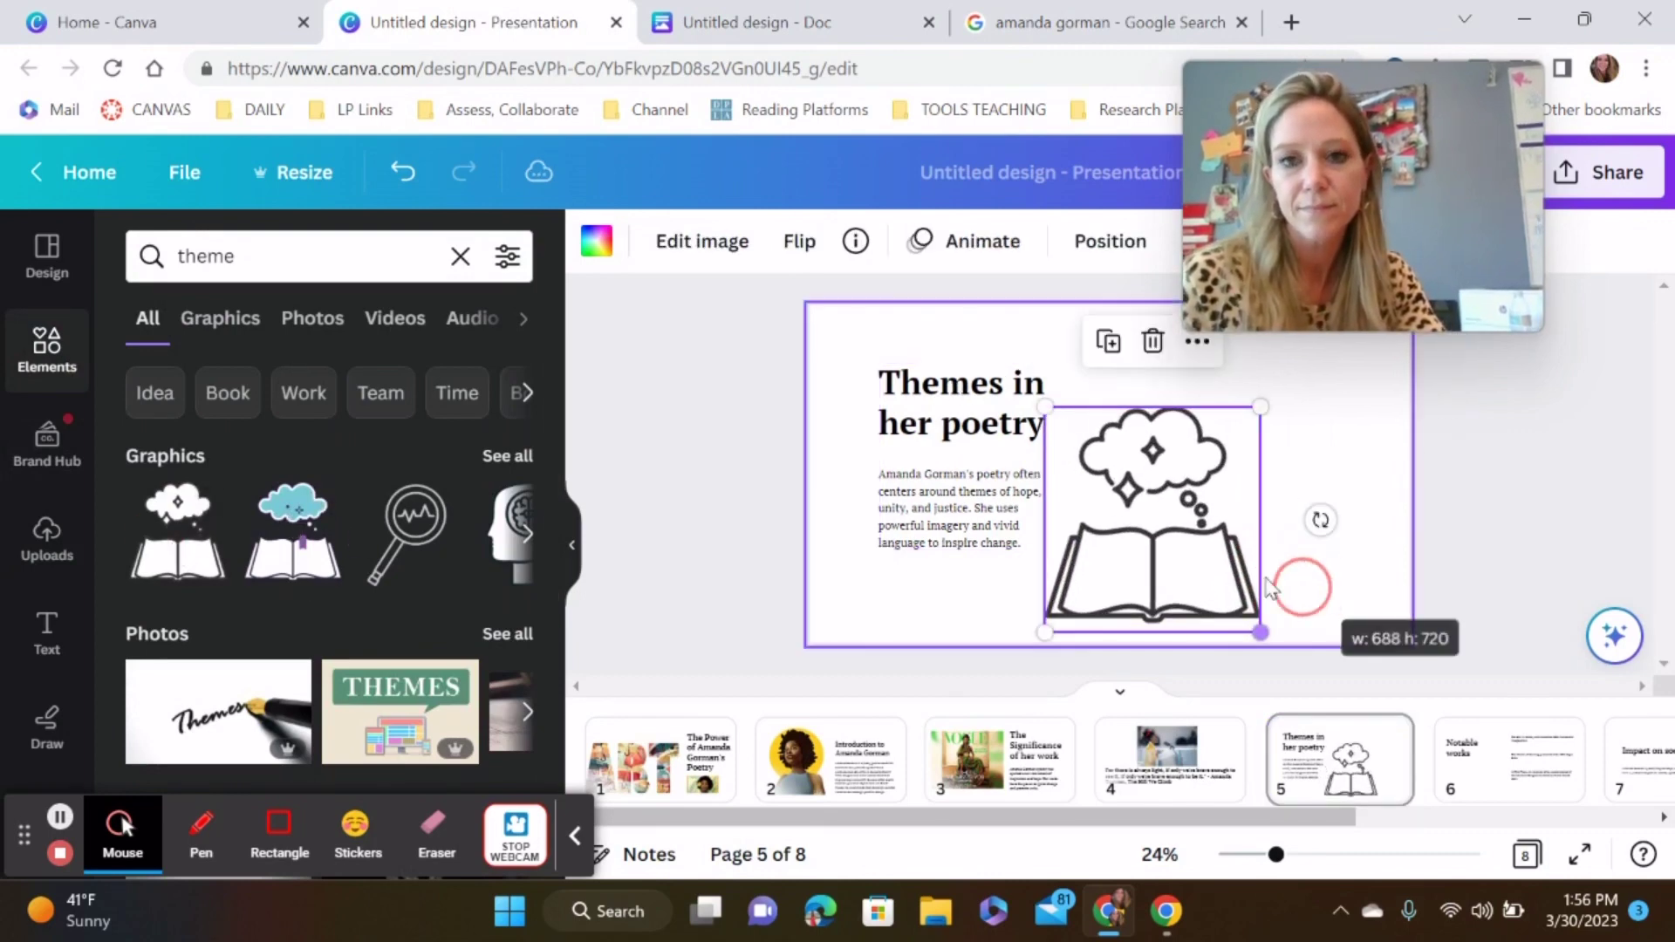
pyautogui.moveTo(1228, 536); pyautogui.dragTo(1272, 515)
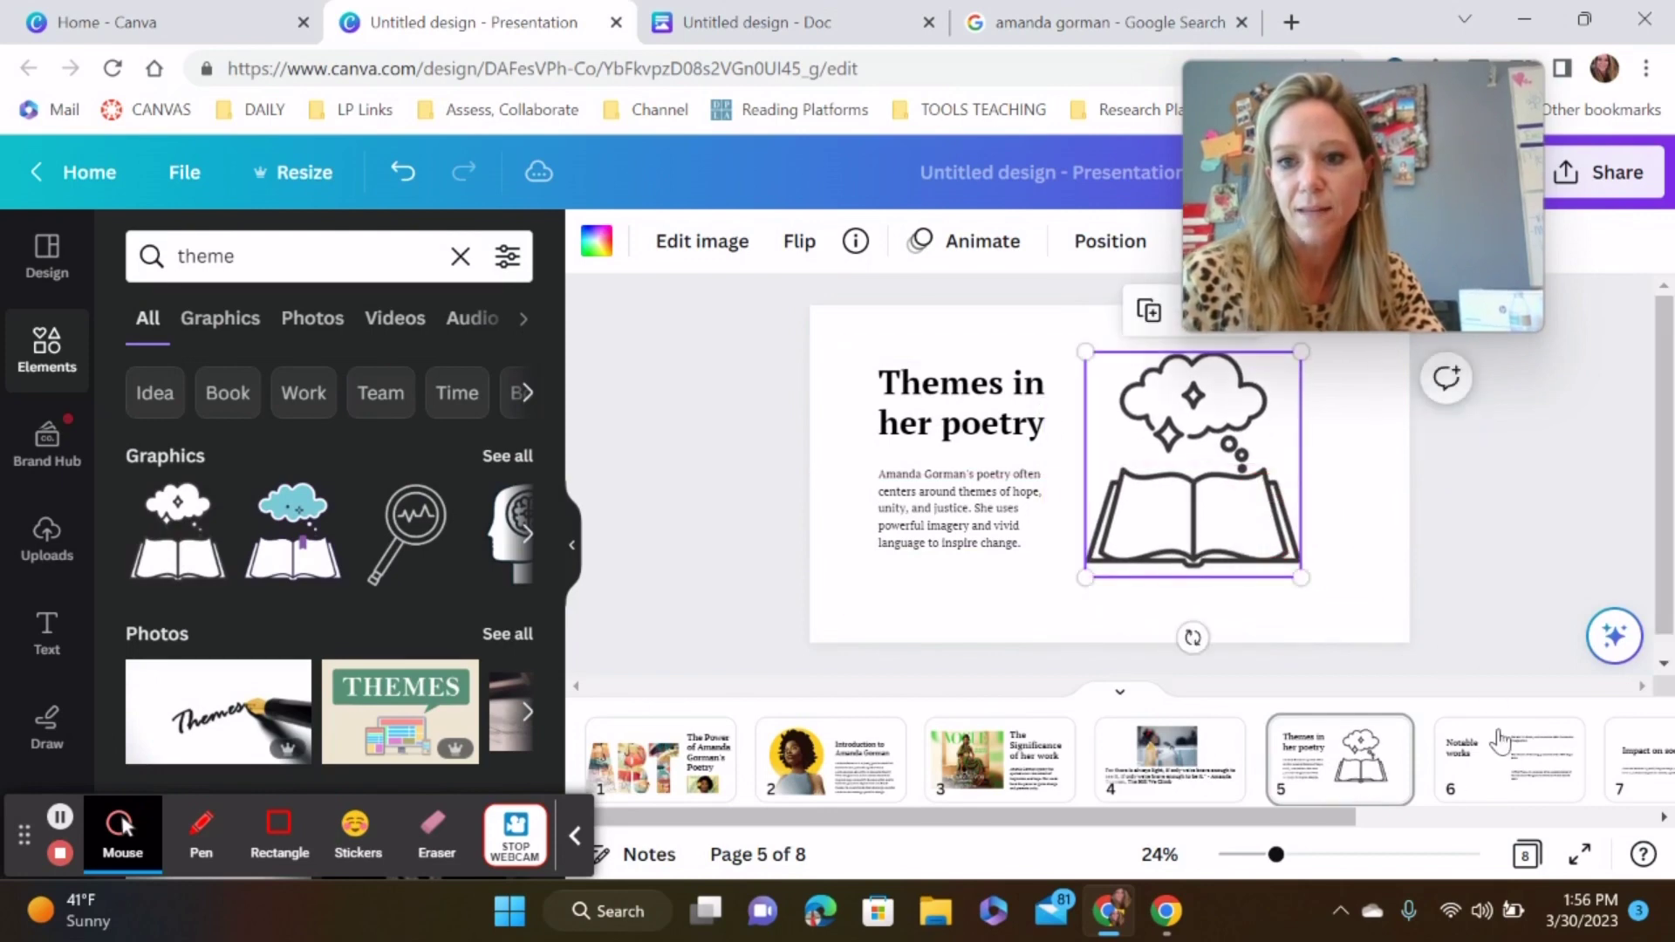
pyautogui.click(1497, 761)
# - Enlarge slide 6's Notable works list and slide 7's Impact on society text, moving the latter higher
pyautogui.click(1138, 472)
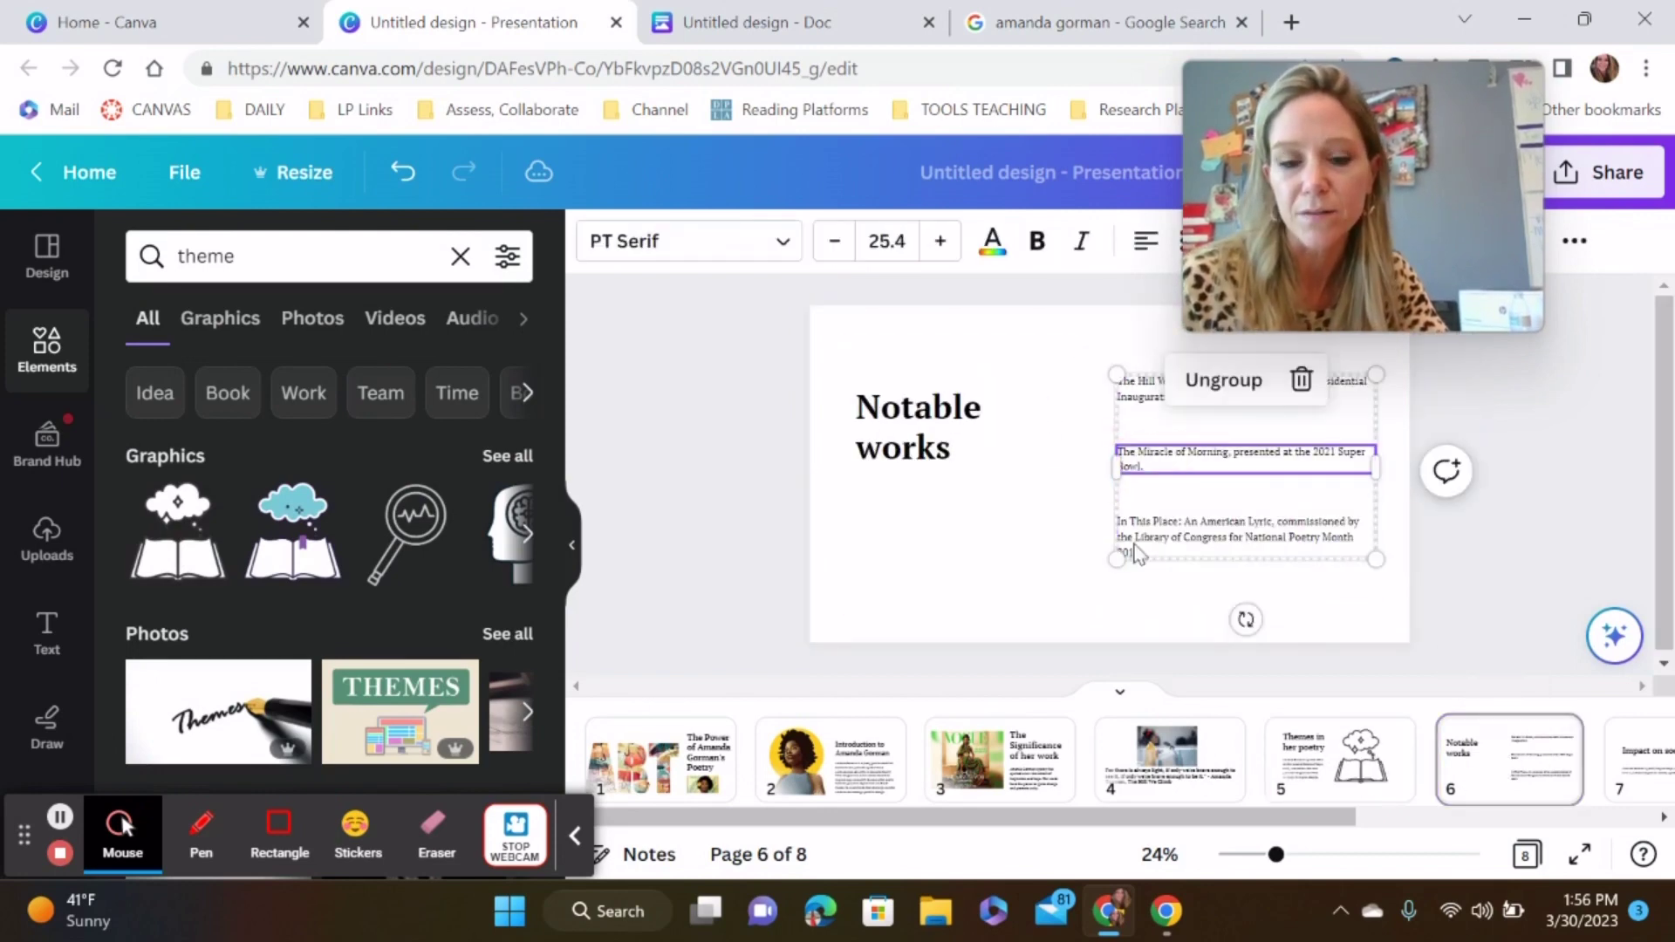
pyautogui.moveTo(1116, 557); pyautogui.dragTo(1023, 625)
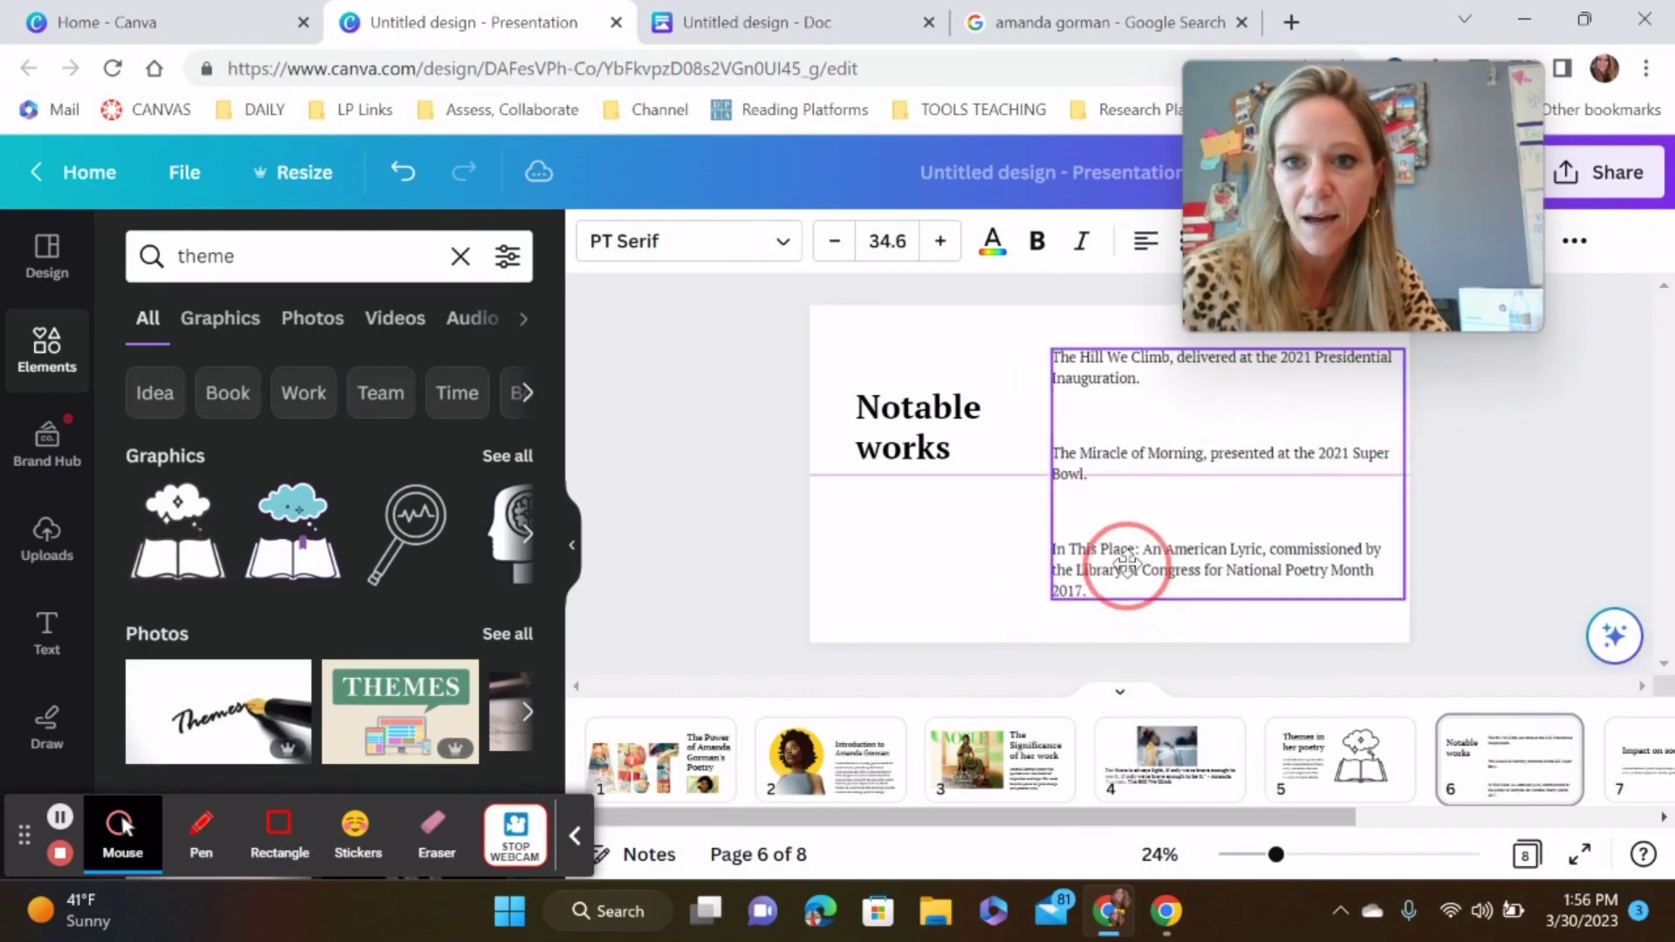
pyautogui.scroll(-3, 1047, 482)
pyautogui.click(1047, 482)
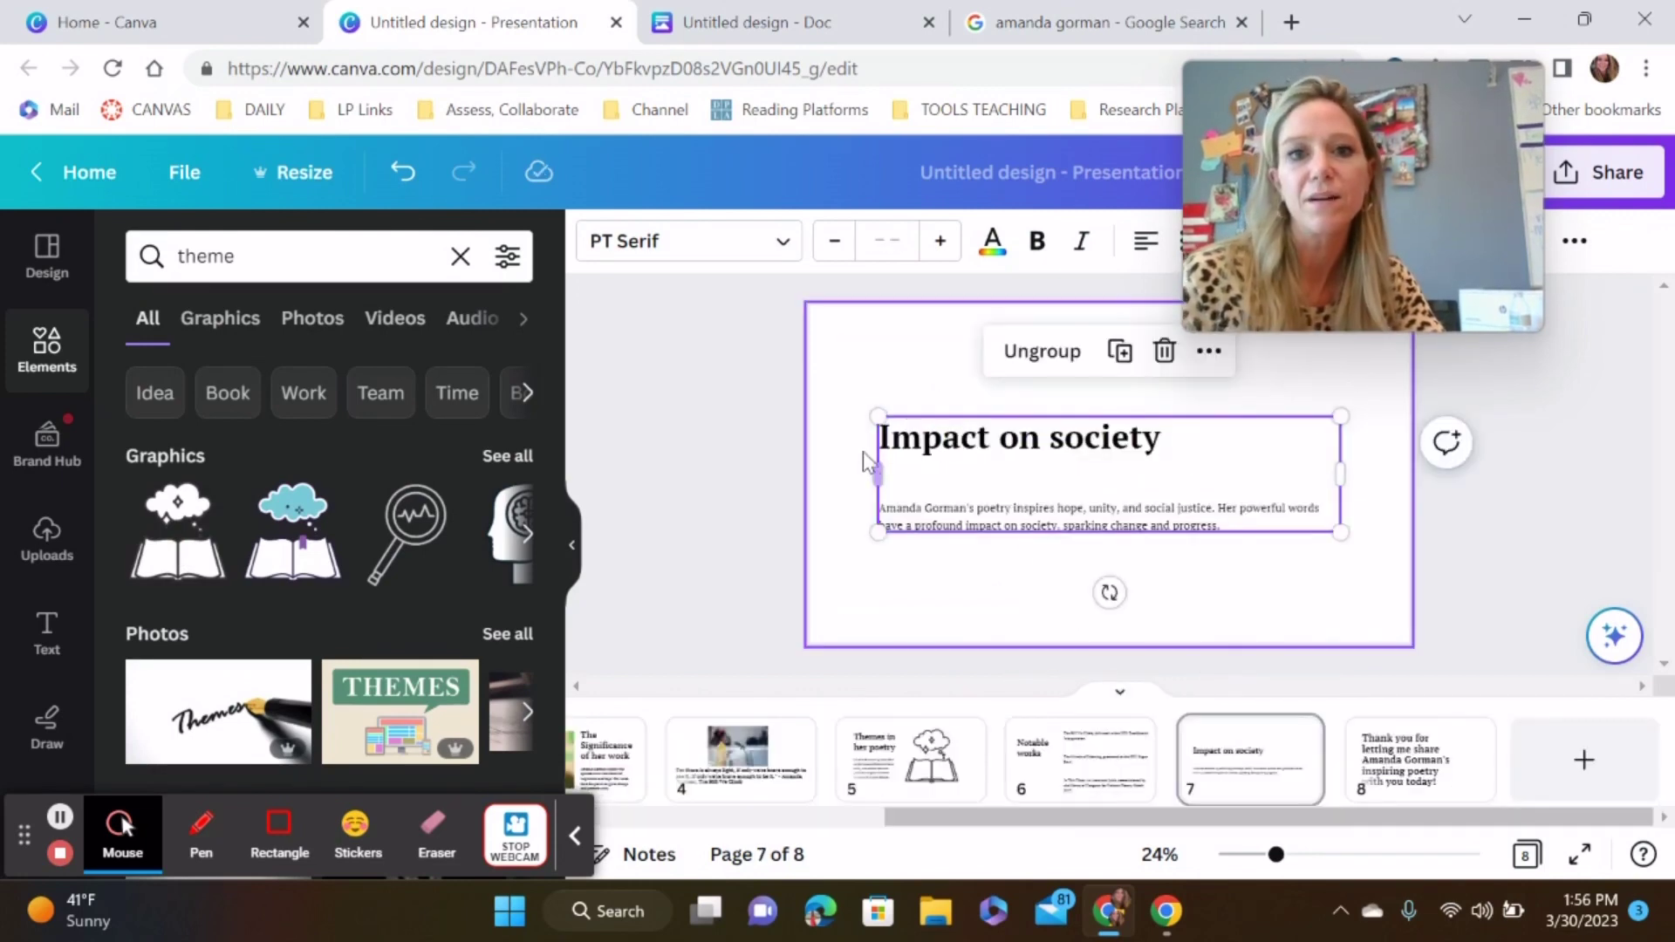
pyautogui.moveTo(878, 415); pyautogui.dragTo(843, 408)
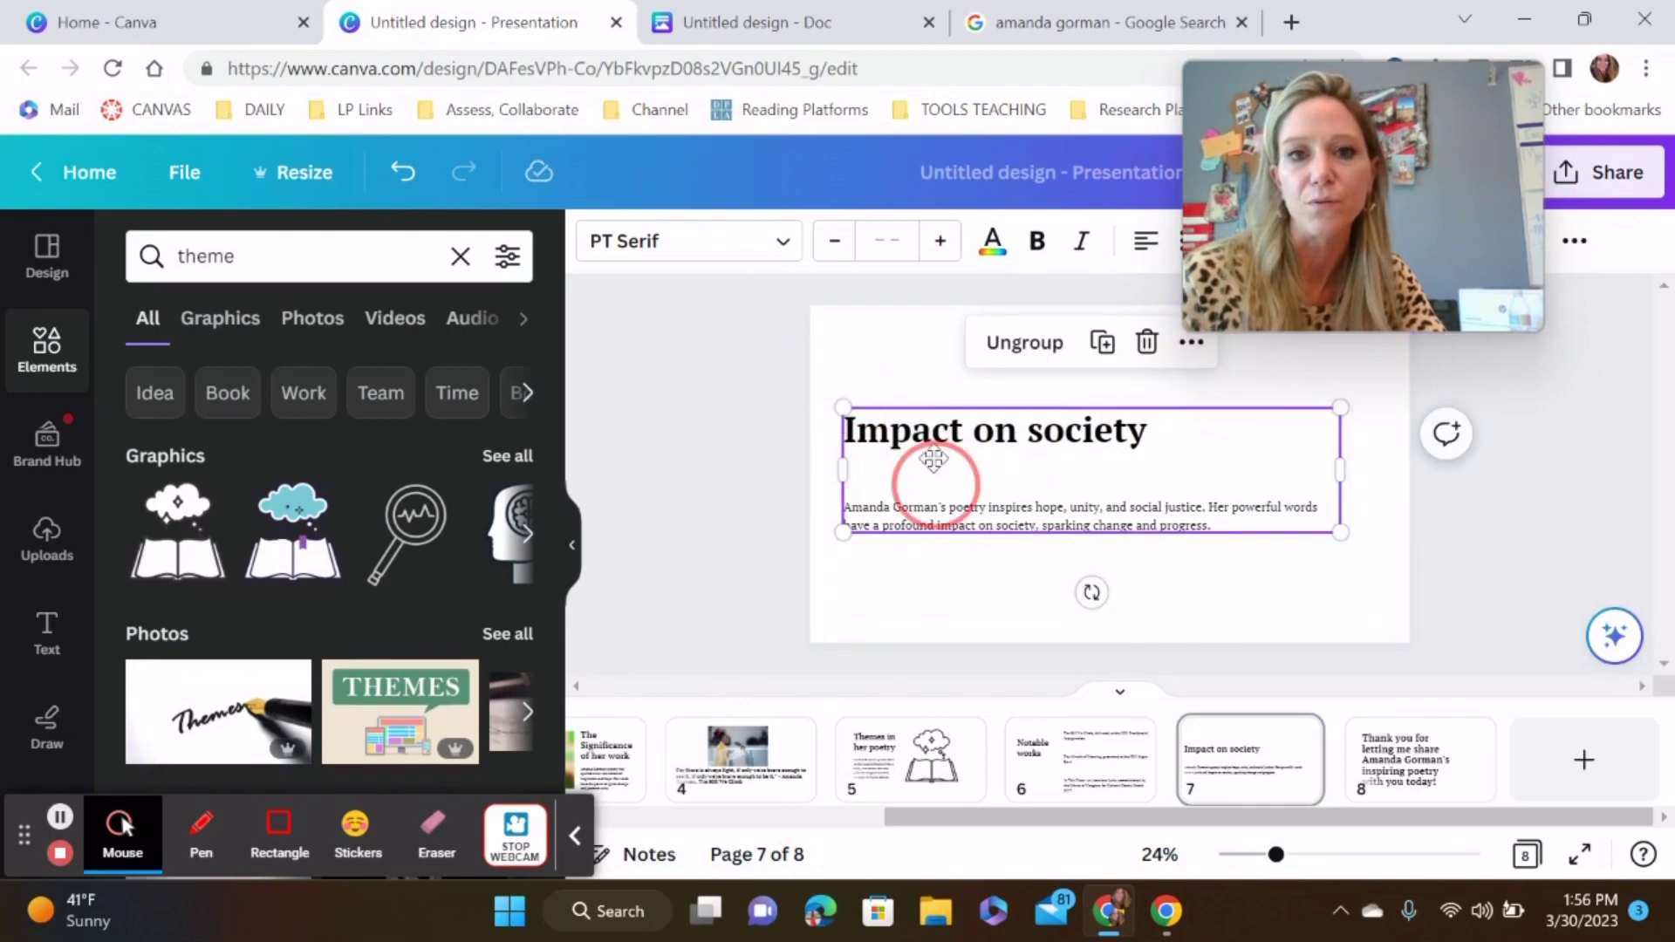
pyautogui.moveTo(932, 458); pyautogui.dragTo(925, 401)
# - Generate a Magic Write paragraph from 'Fun facts about Amanda Gorman.' in the Doc, then add page 8
pyautogui.click(696, 23)
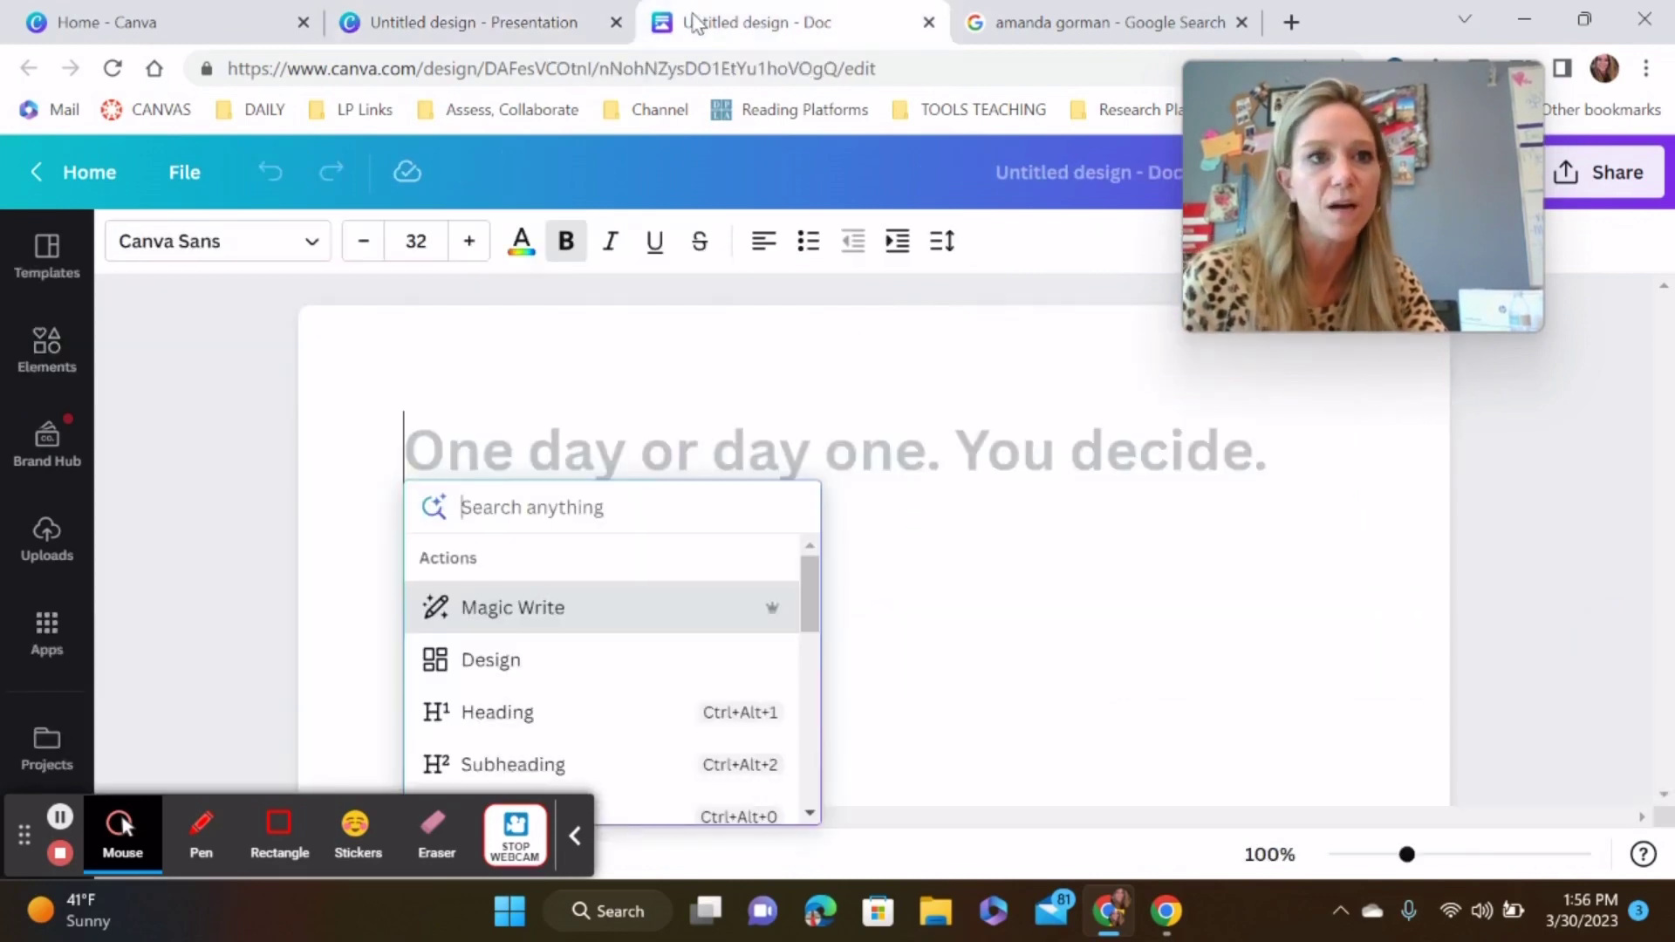
pyautogui.click(516, 604)
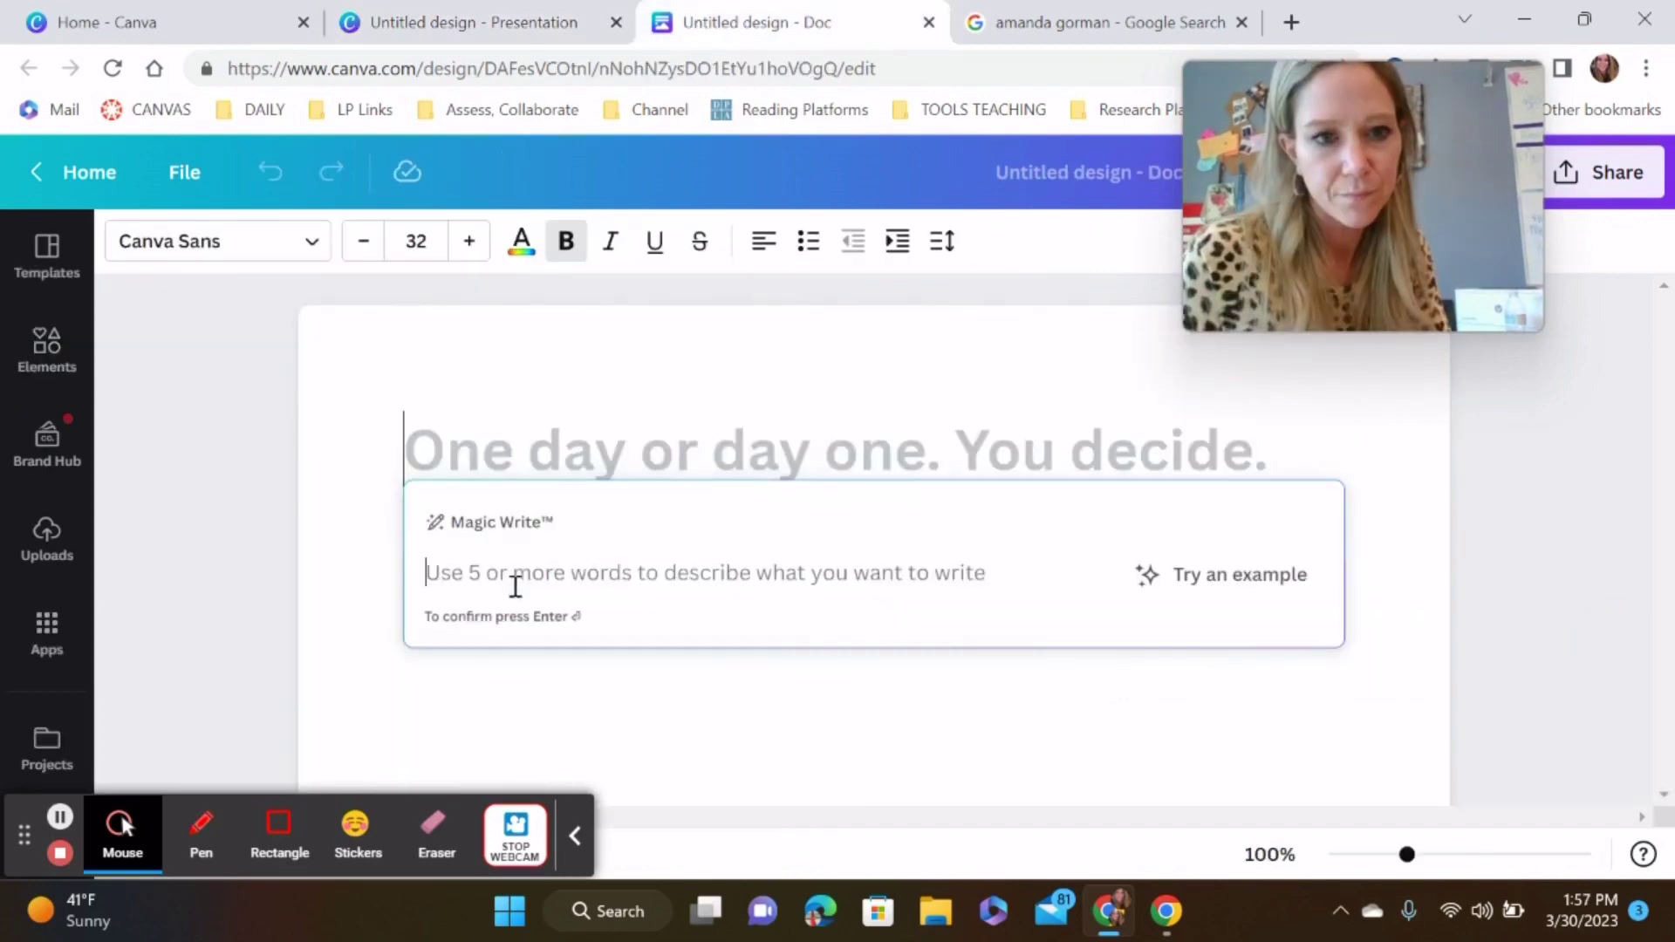
pyautogui.write('Fun facts about Amanda Go')
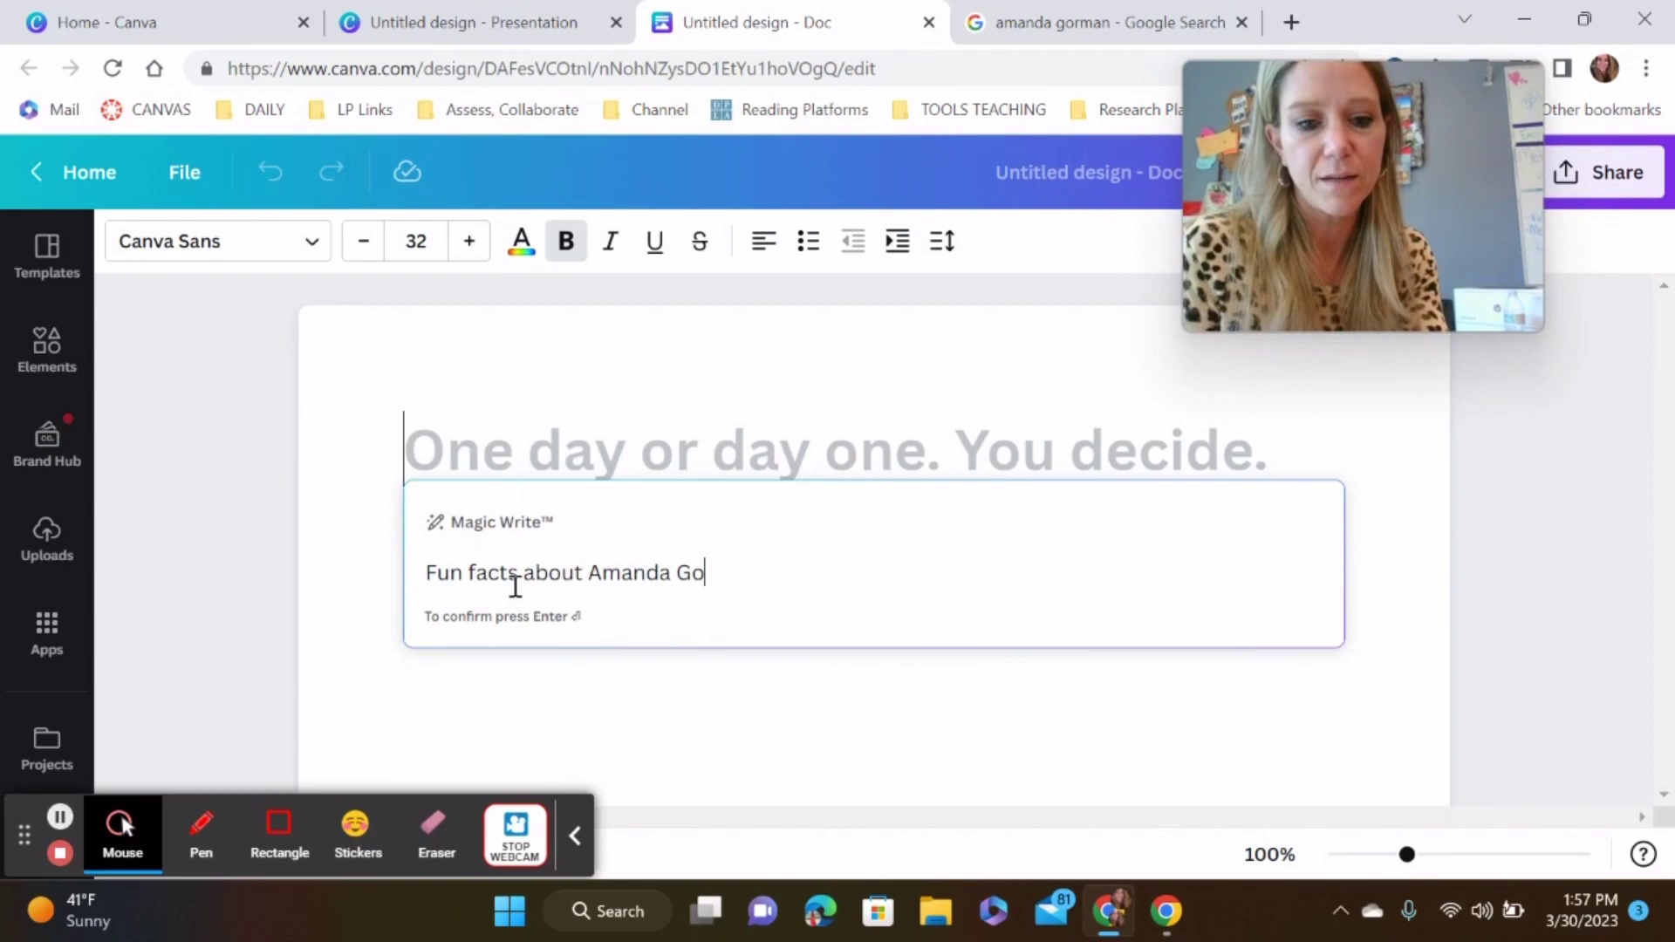
pyautogui.write('n.')
pyautogui.press('Return')
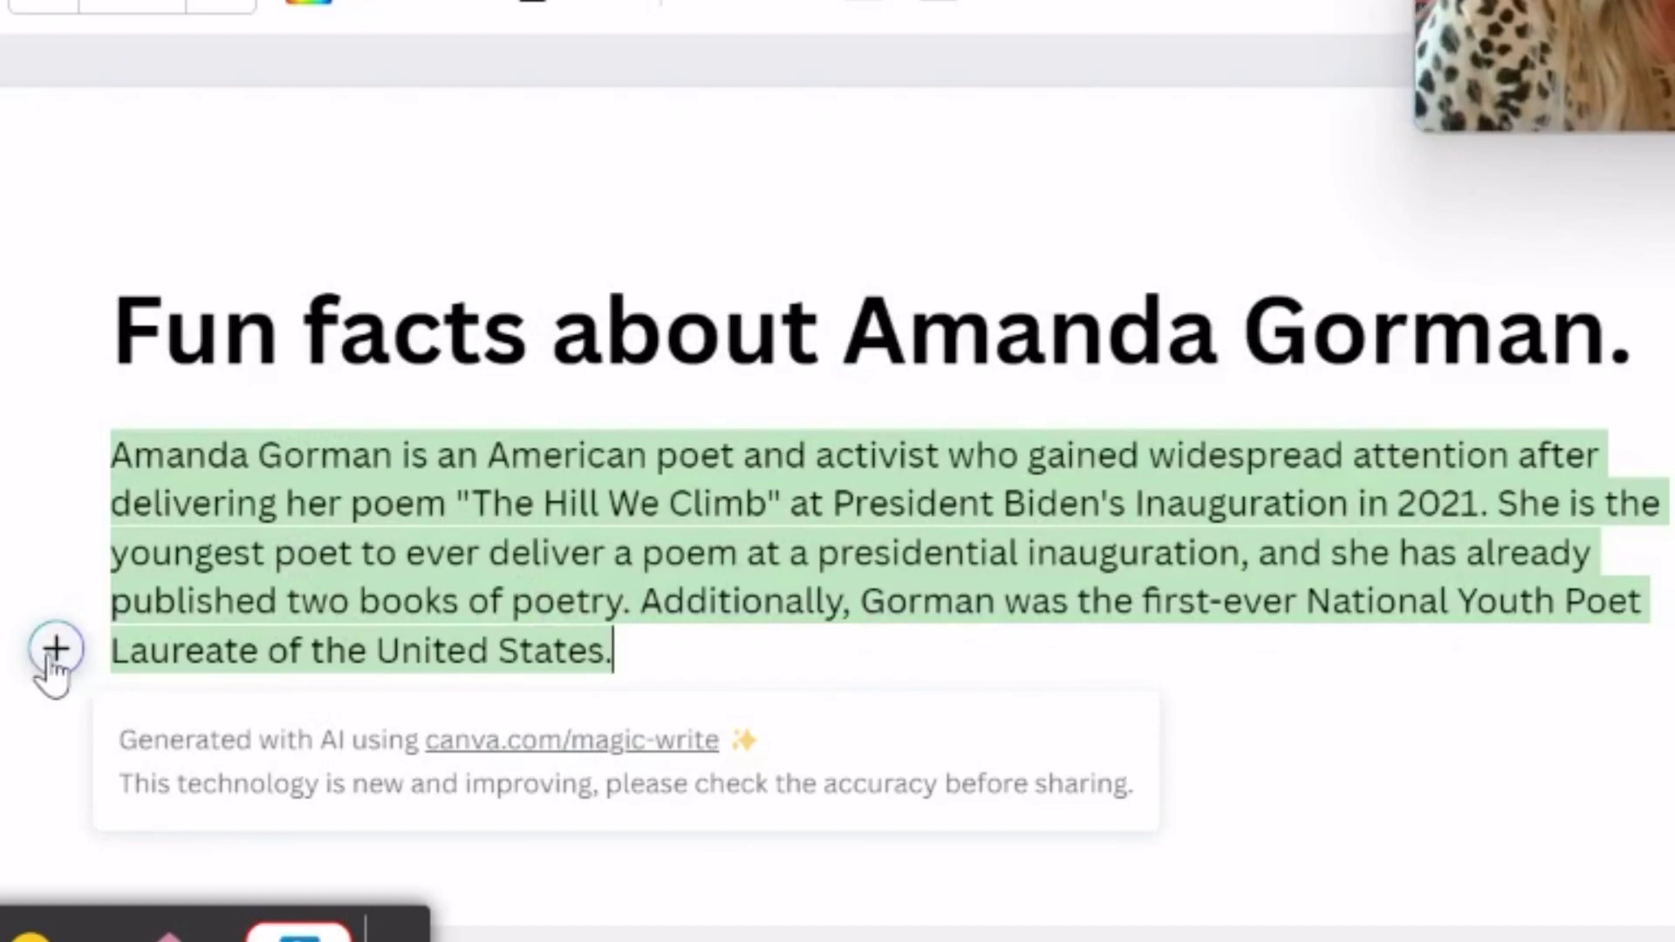
pyautogui.click(1584, 760)
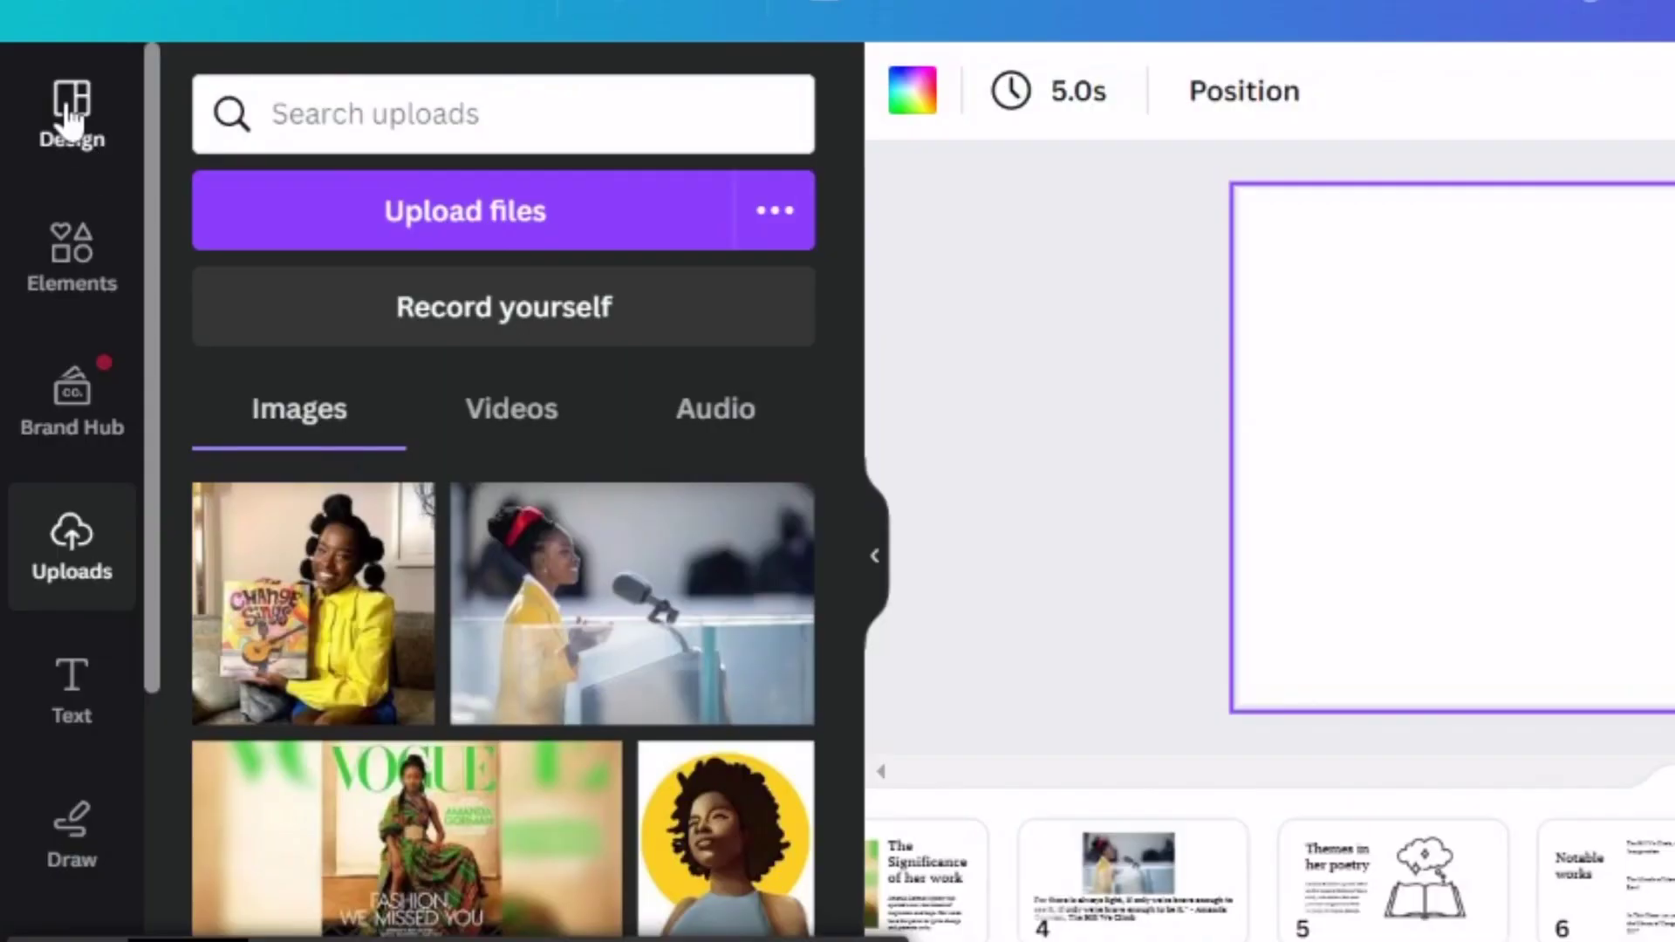
# - Apply a recently used colour palette to slide 8, shuffling until the background is pale yellow
pyautogui.click(46, 266)
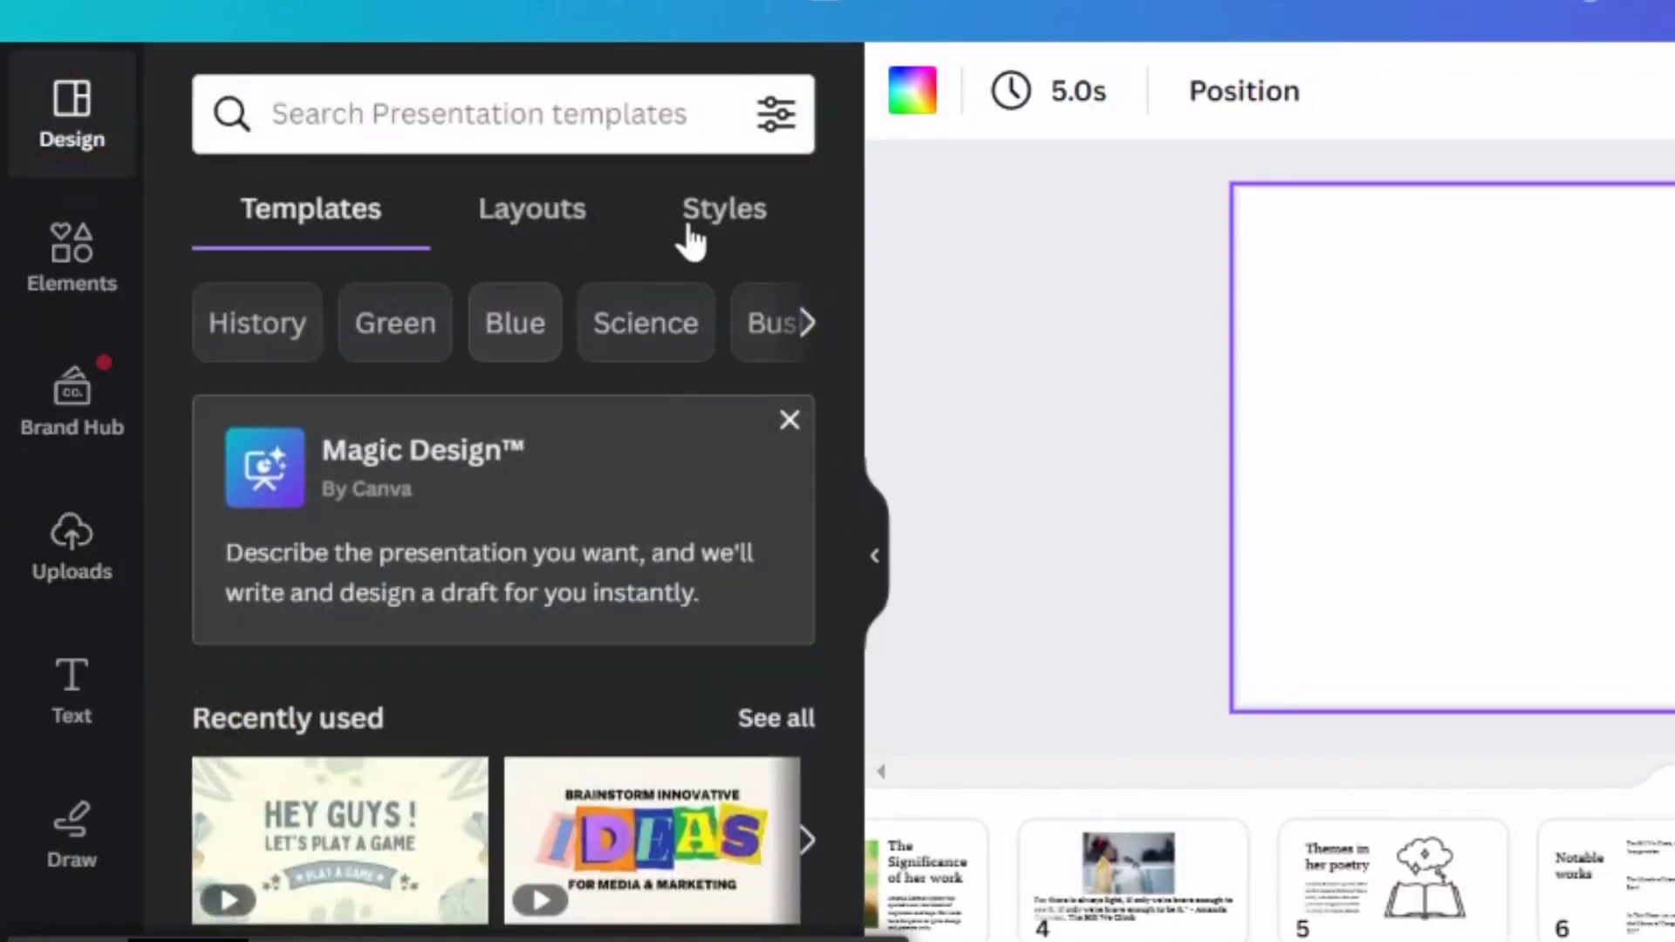
pyautogui.click(720, 232)
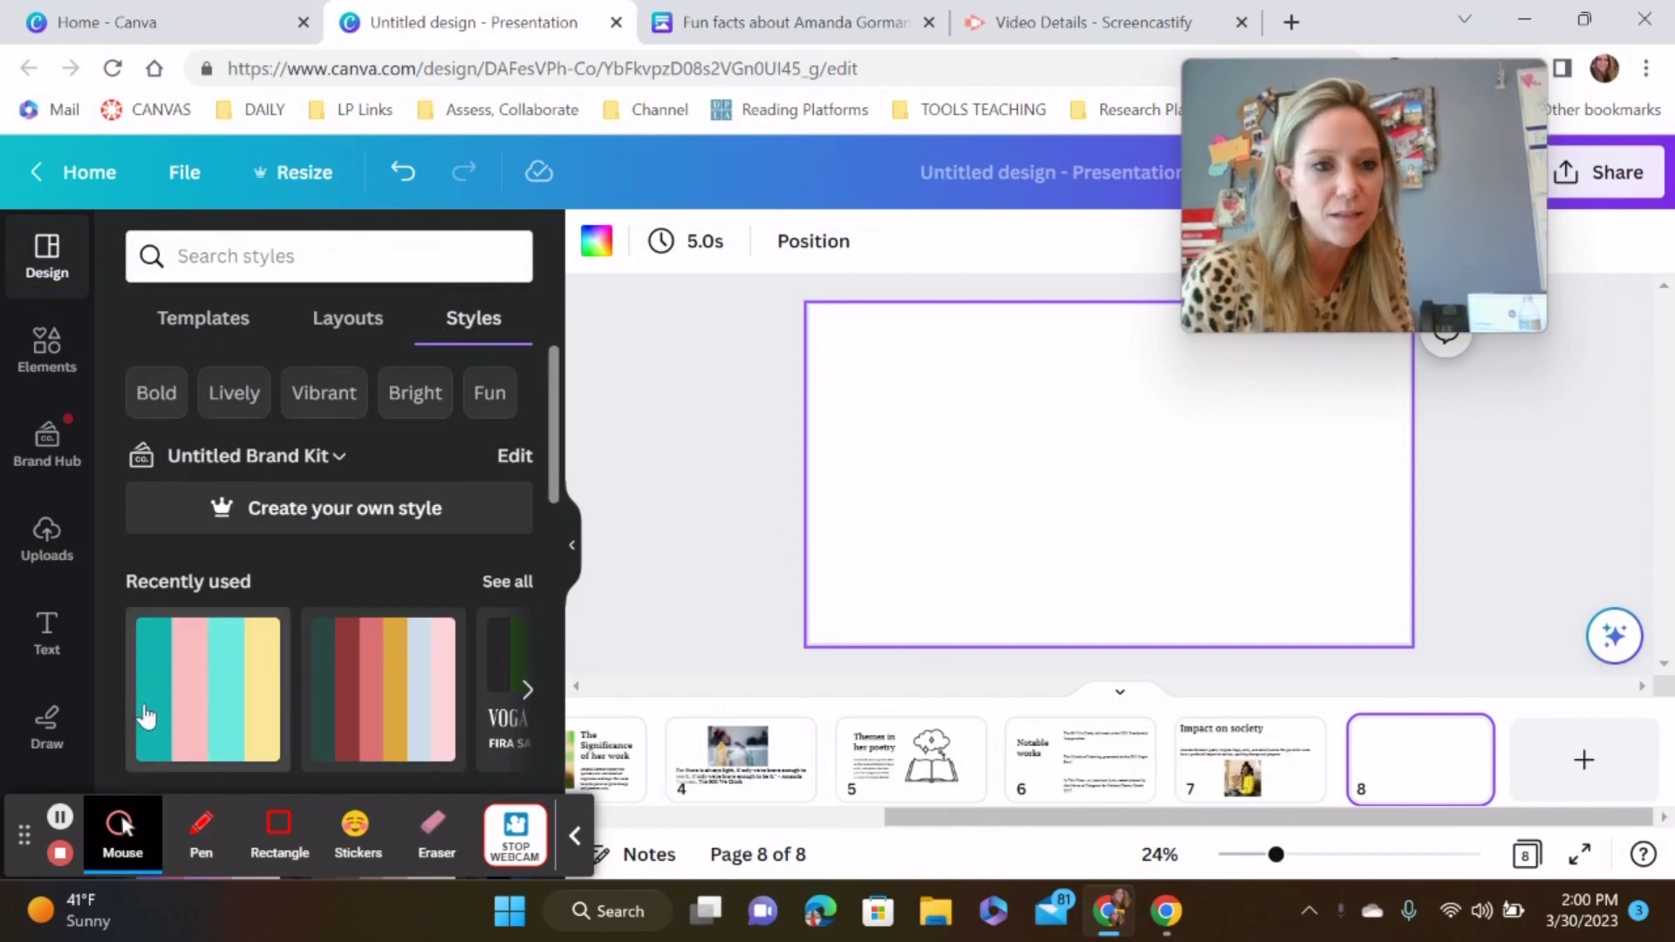
pyautogui.click(161, 713)
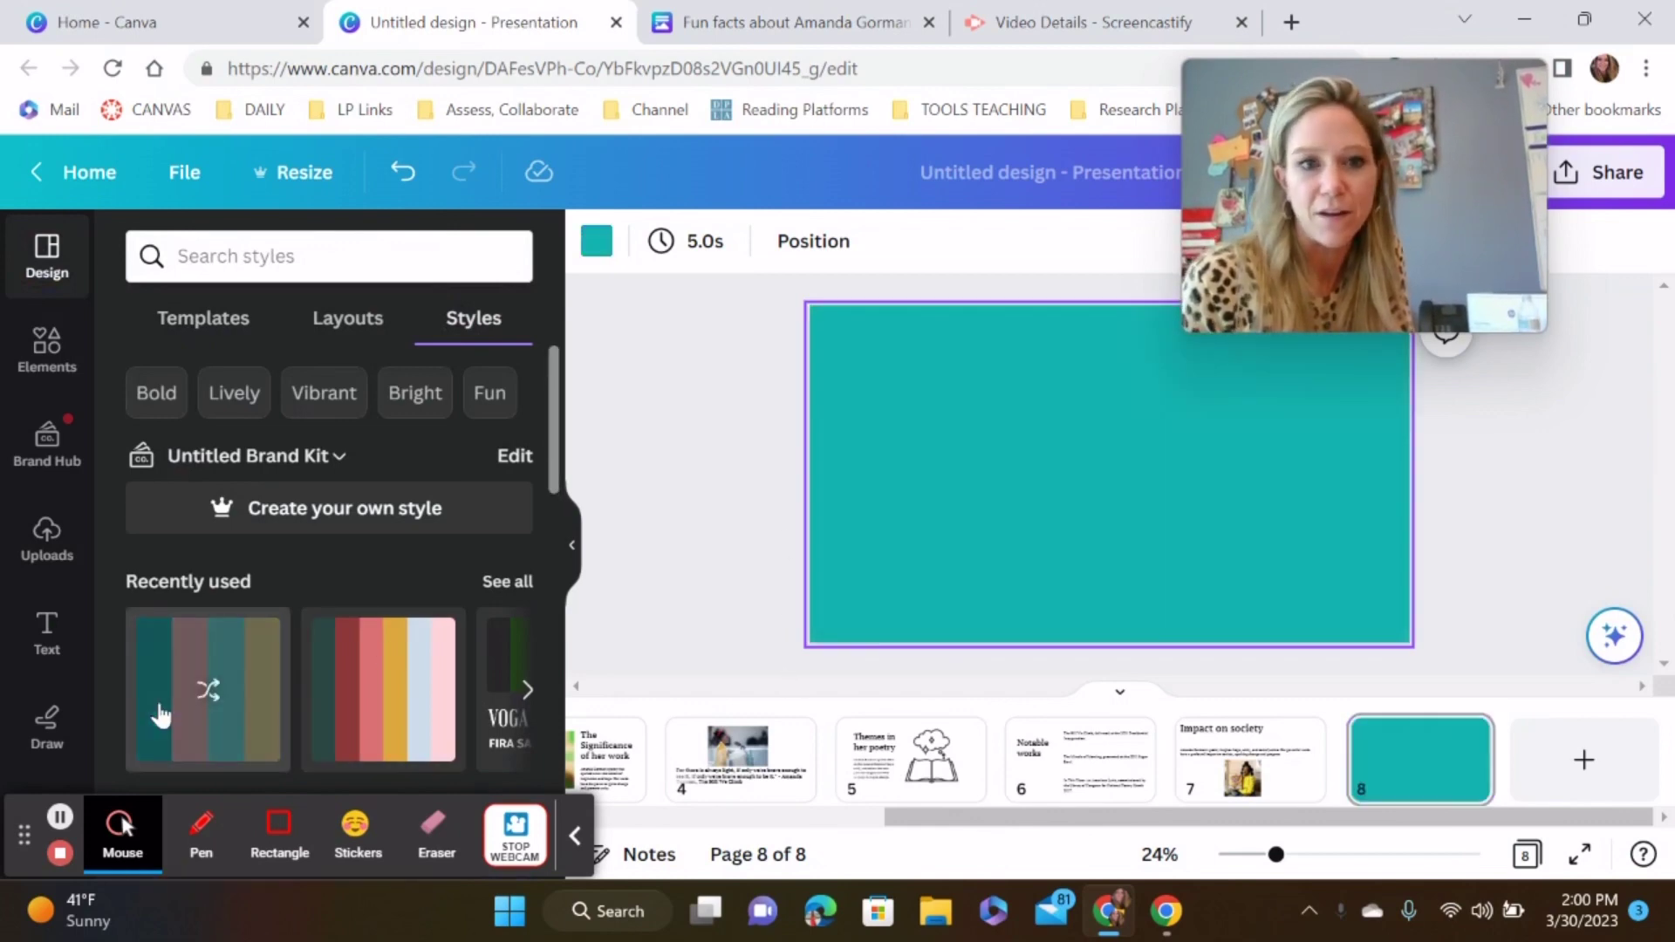
pyautogui.click(159, 714)
pyautogui.click(202, 711)
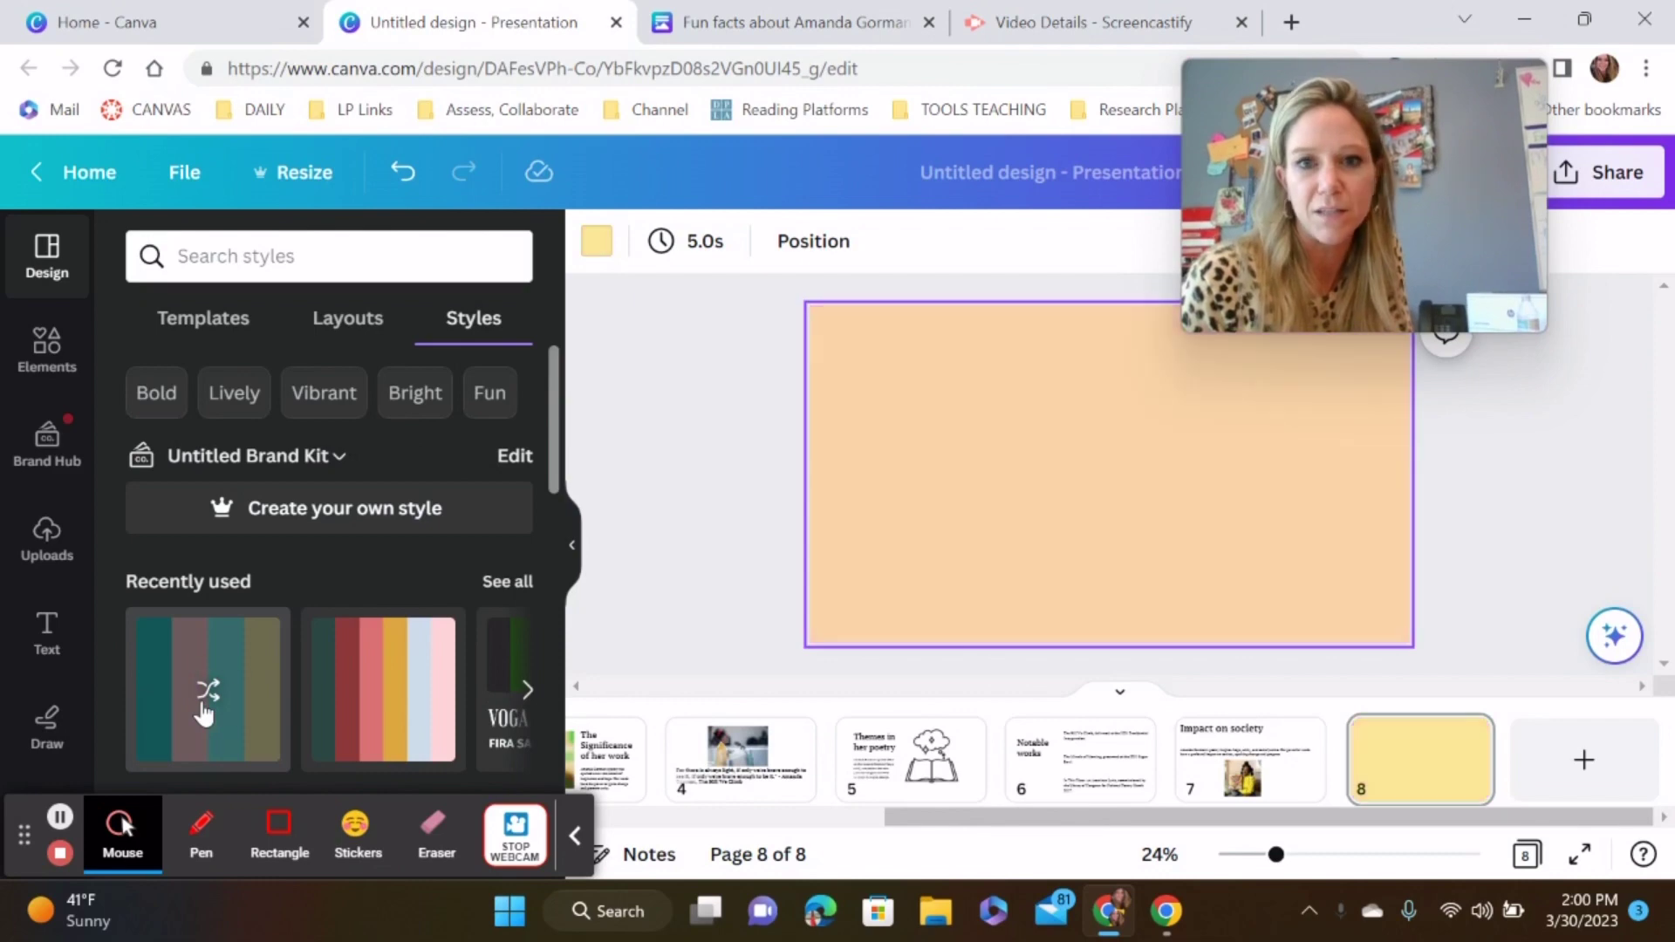
pyautogui.click(202, 711)
pyautogui.click(202, 712)
pyautogui.click(202, 711)
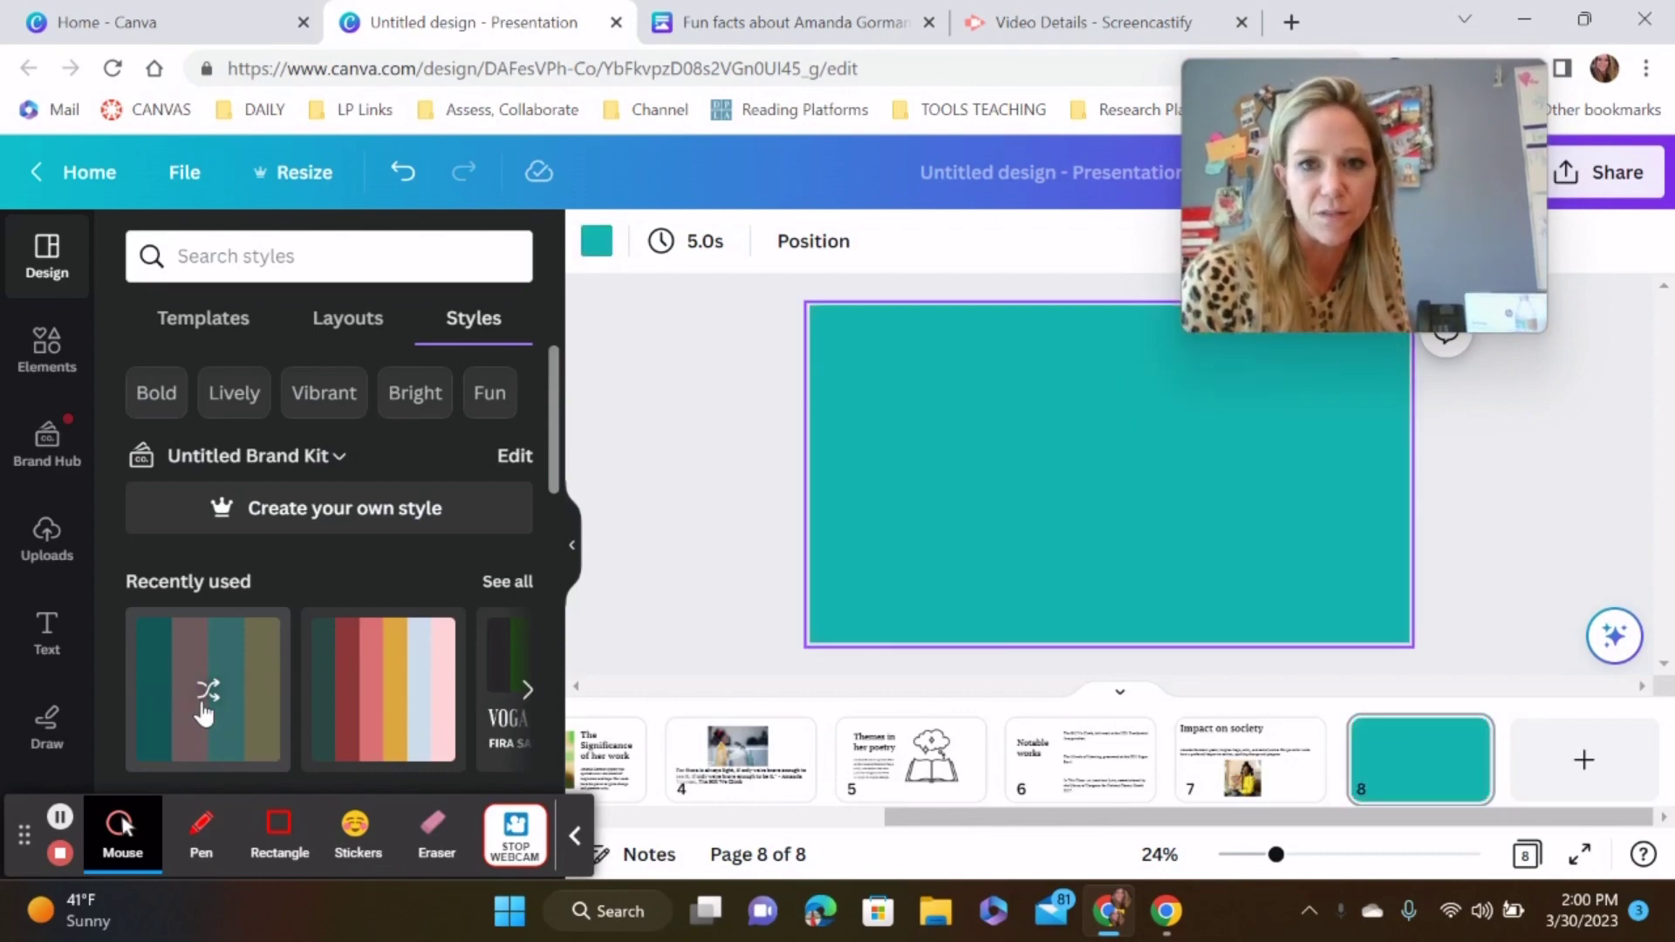
pyautogui.click(202, 711)
pyautogui.click(202, 711)
pyautogui.click(202, 711)
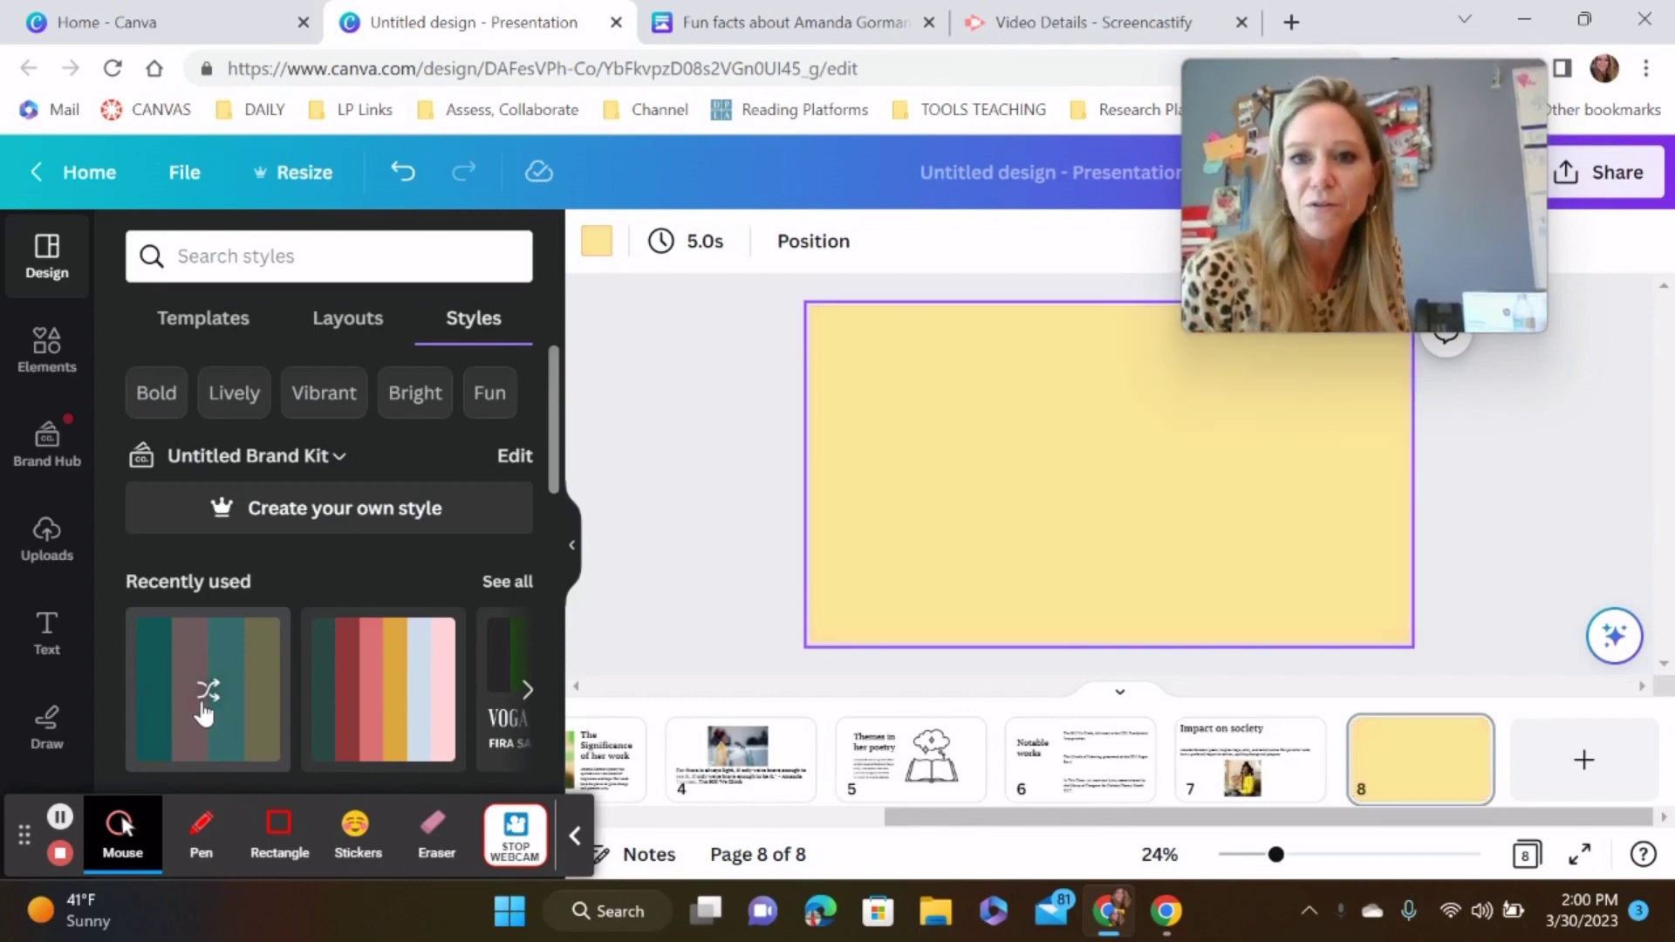
pyautogui.click(1013, 674)
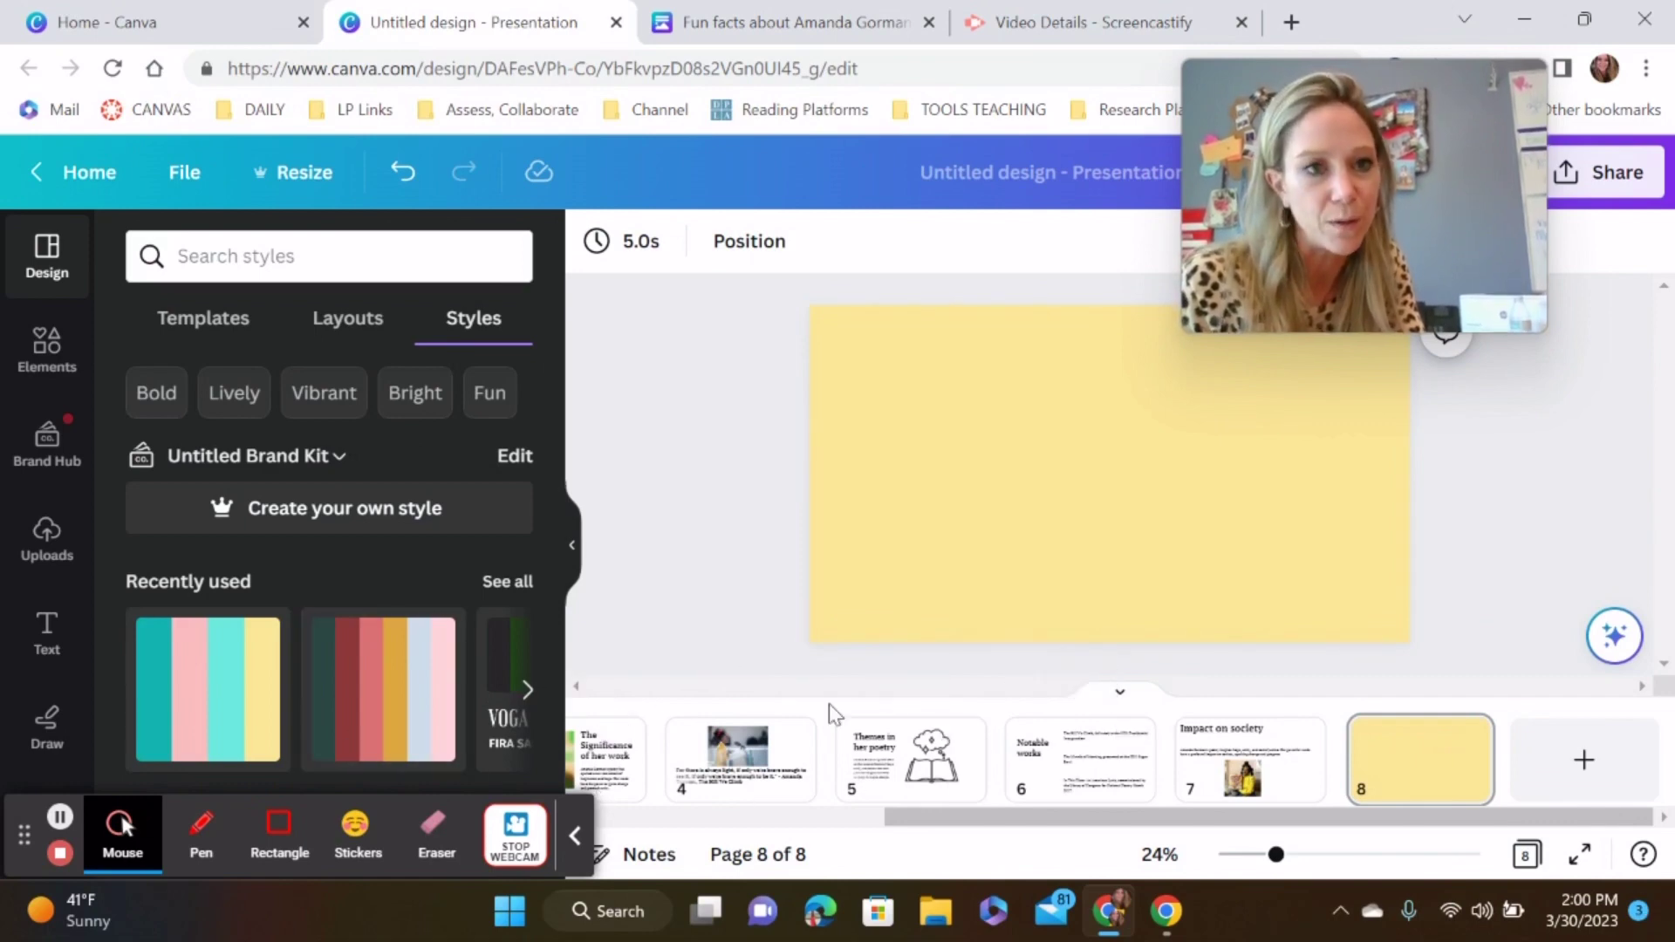
# - Add a text box reading 'More on Amanda Gorman!' to slide 8
pyautogui.click(1615, 635)
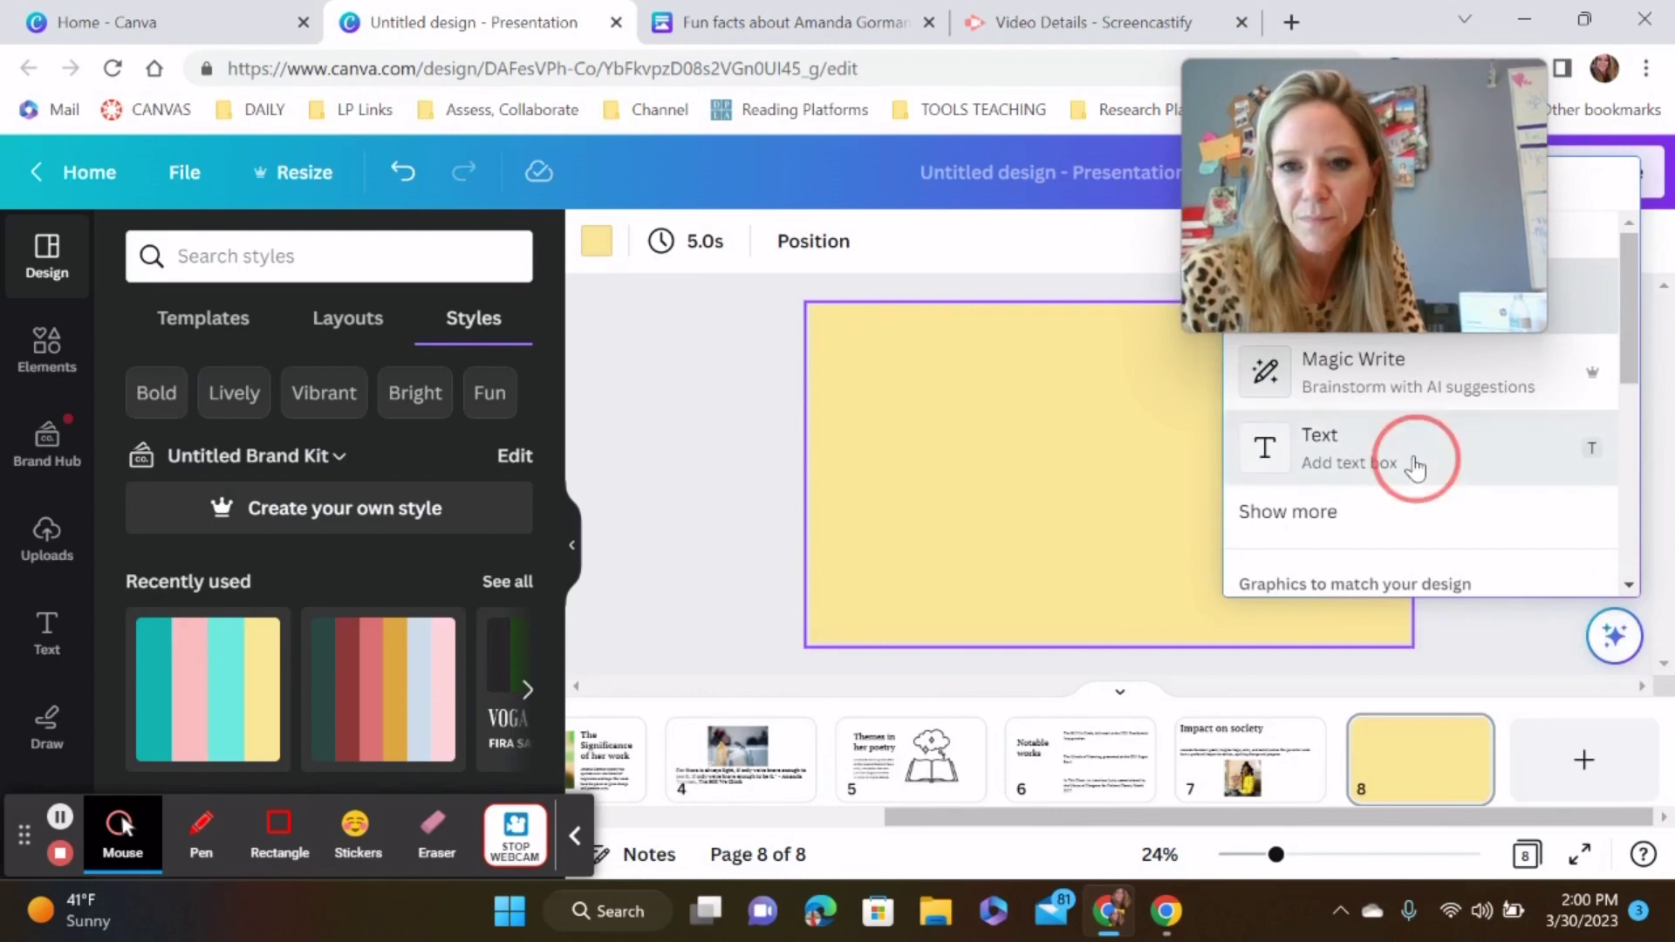
pyautogui.click(1416, 465)
pyautogui.write('More')
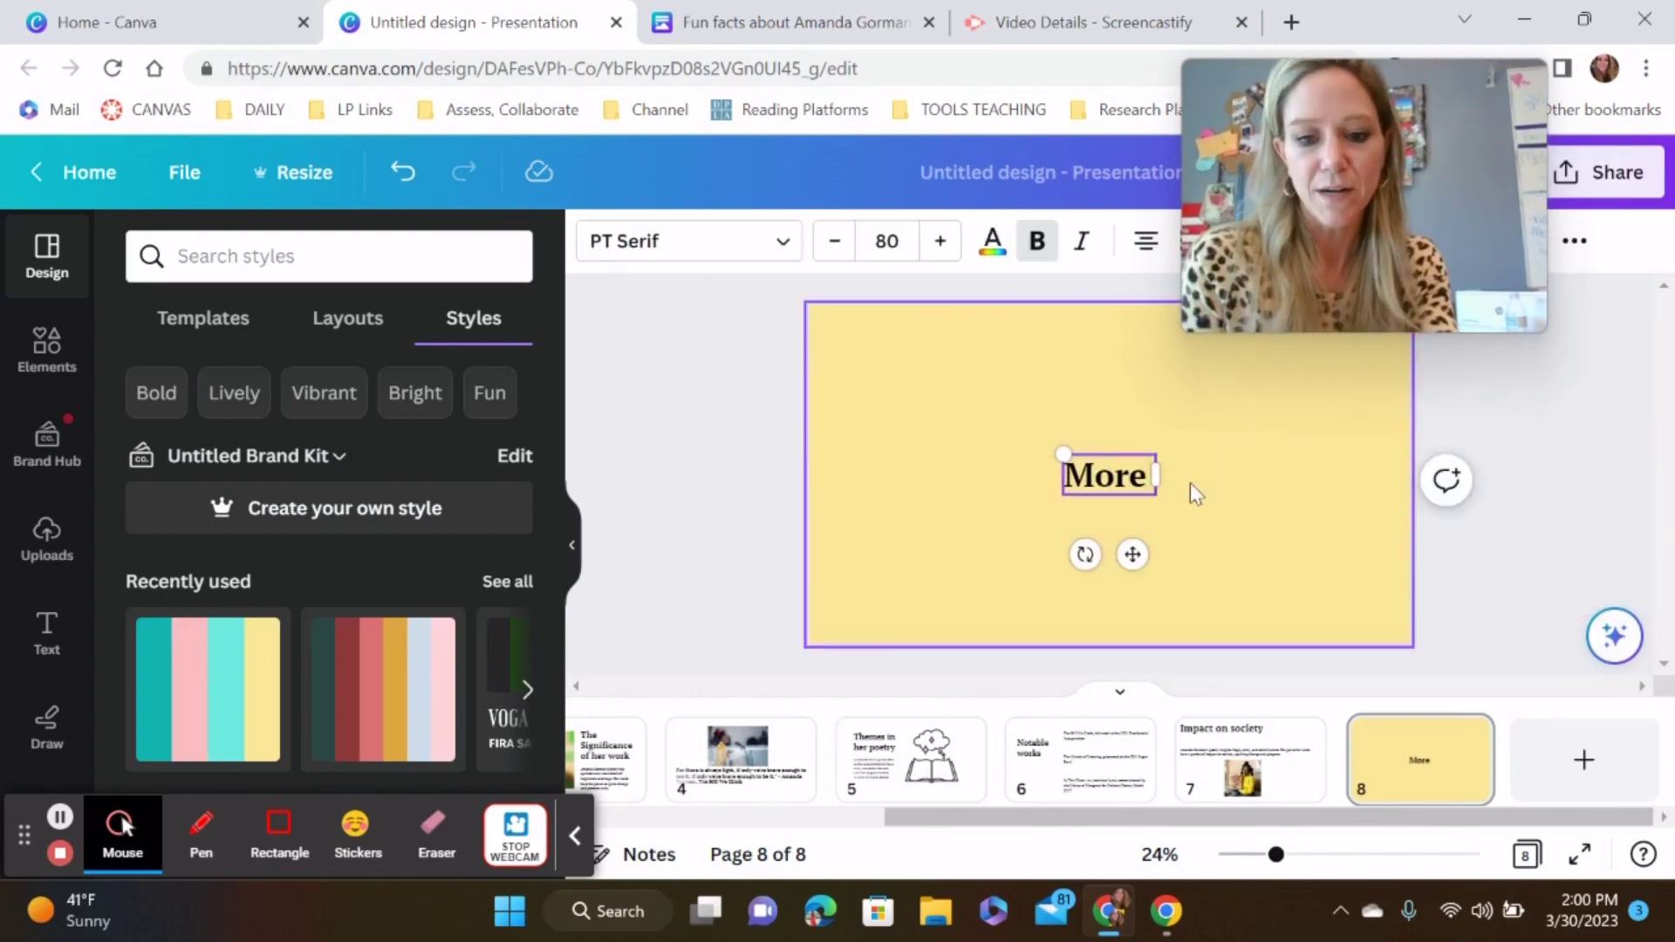
pyautogui.write(' on Amanda Gorman!')
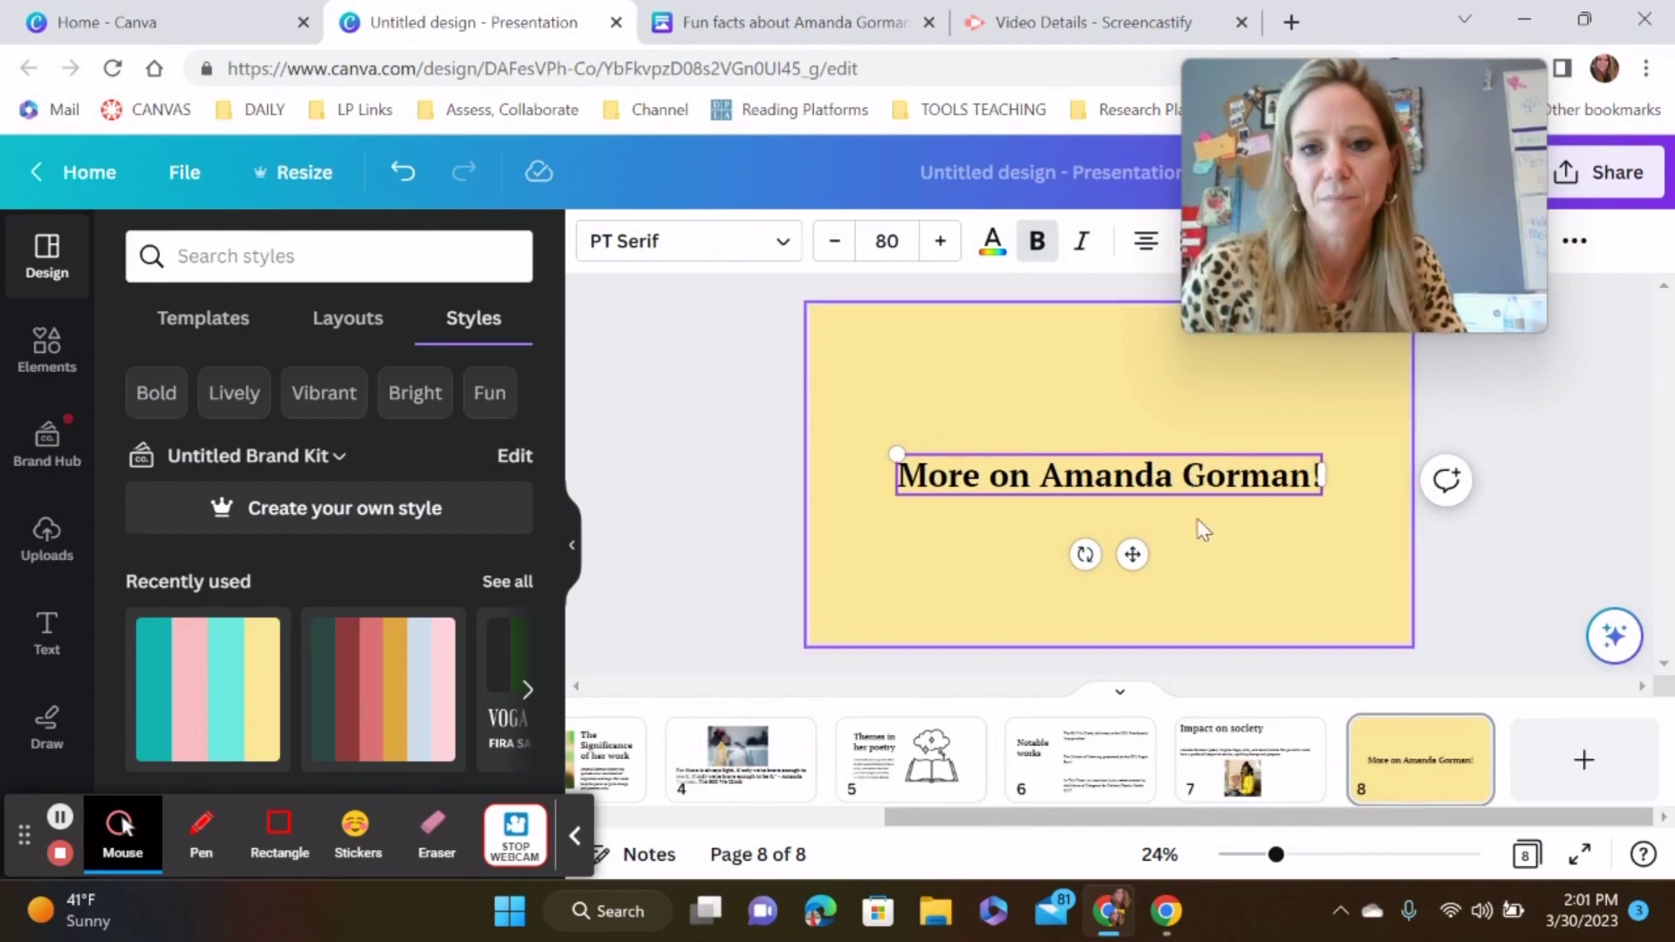
# - Style the title in the recently used Architype Bayer-type font at size 44, placed top-left
pyautogui.doubleClick(1005, 476)
pyautogui.hotkey('ctrl', 'a')
pyautogui.click(261, 484)
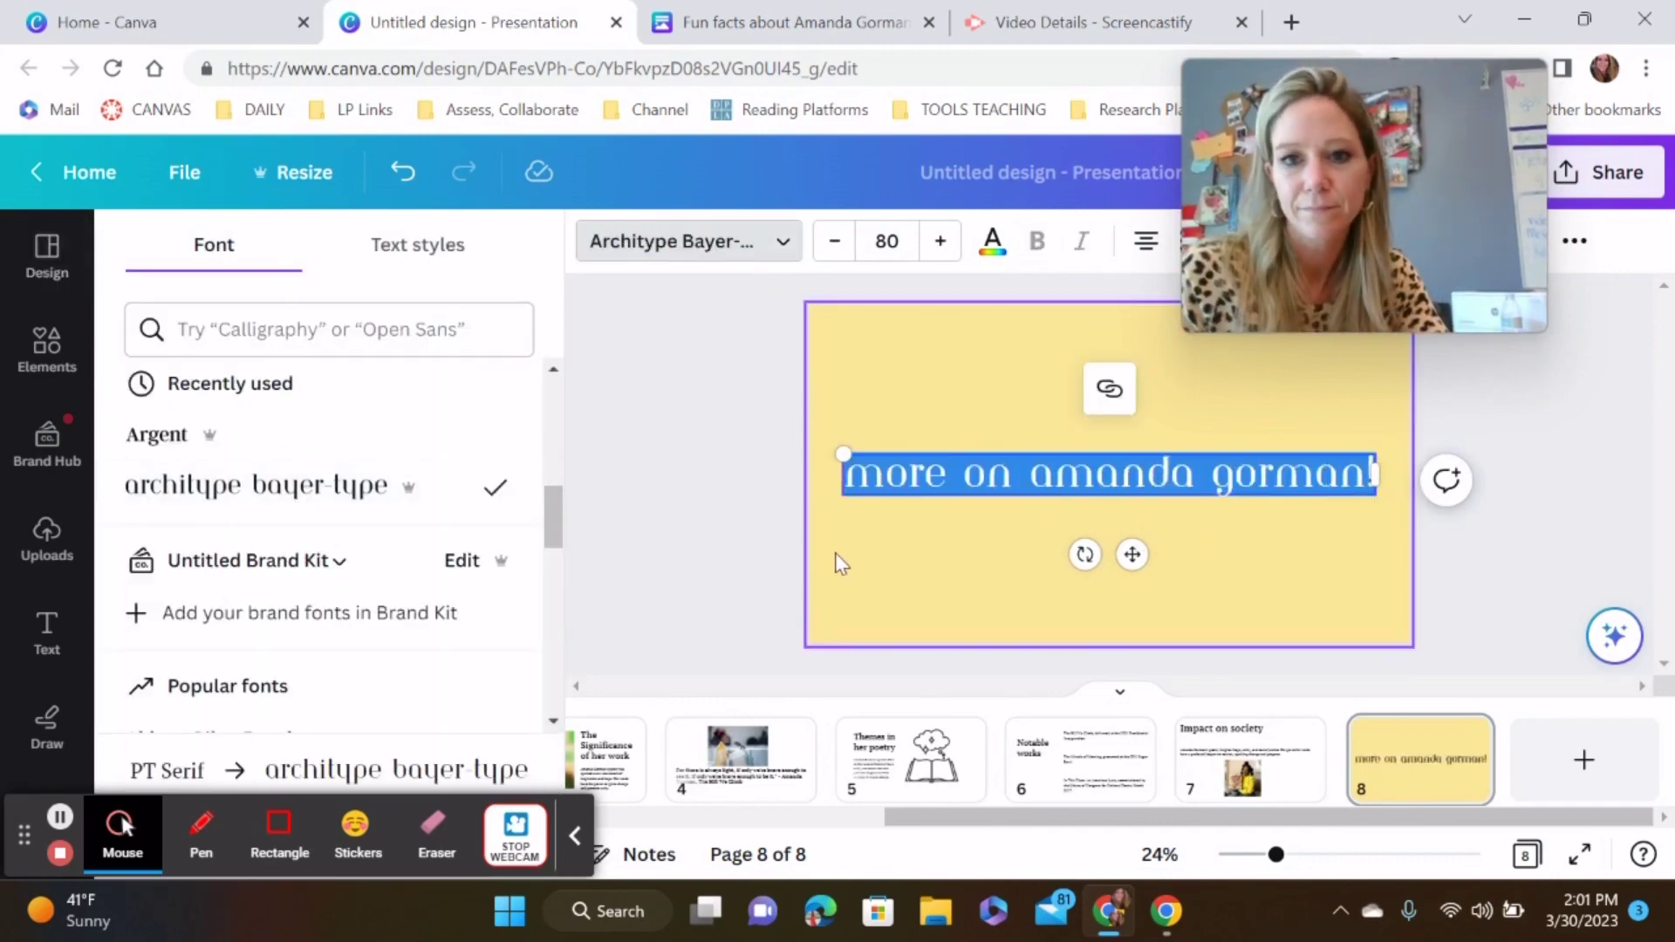
pyautogui.moveTo(844, 455); pyautogui.dragTo(991, 404)
pyautogui.click(47, 253)
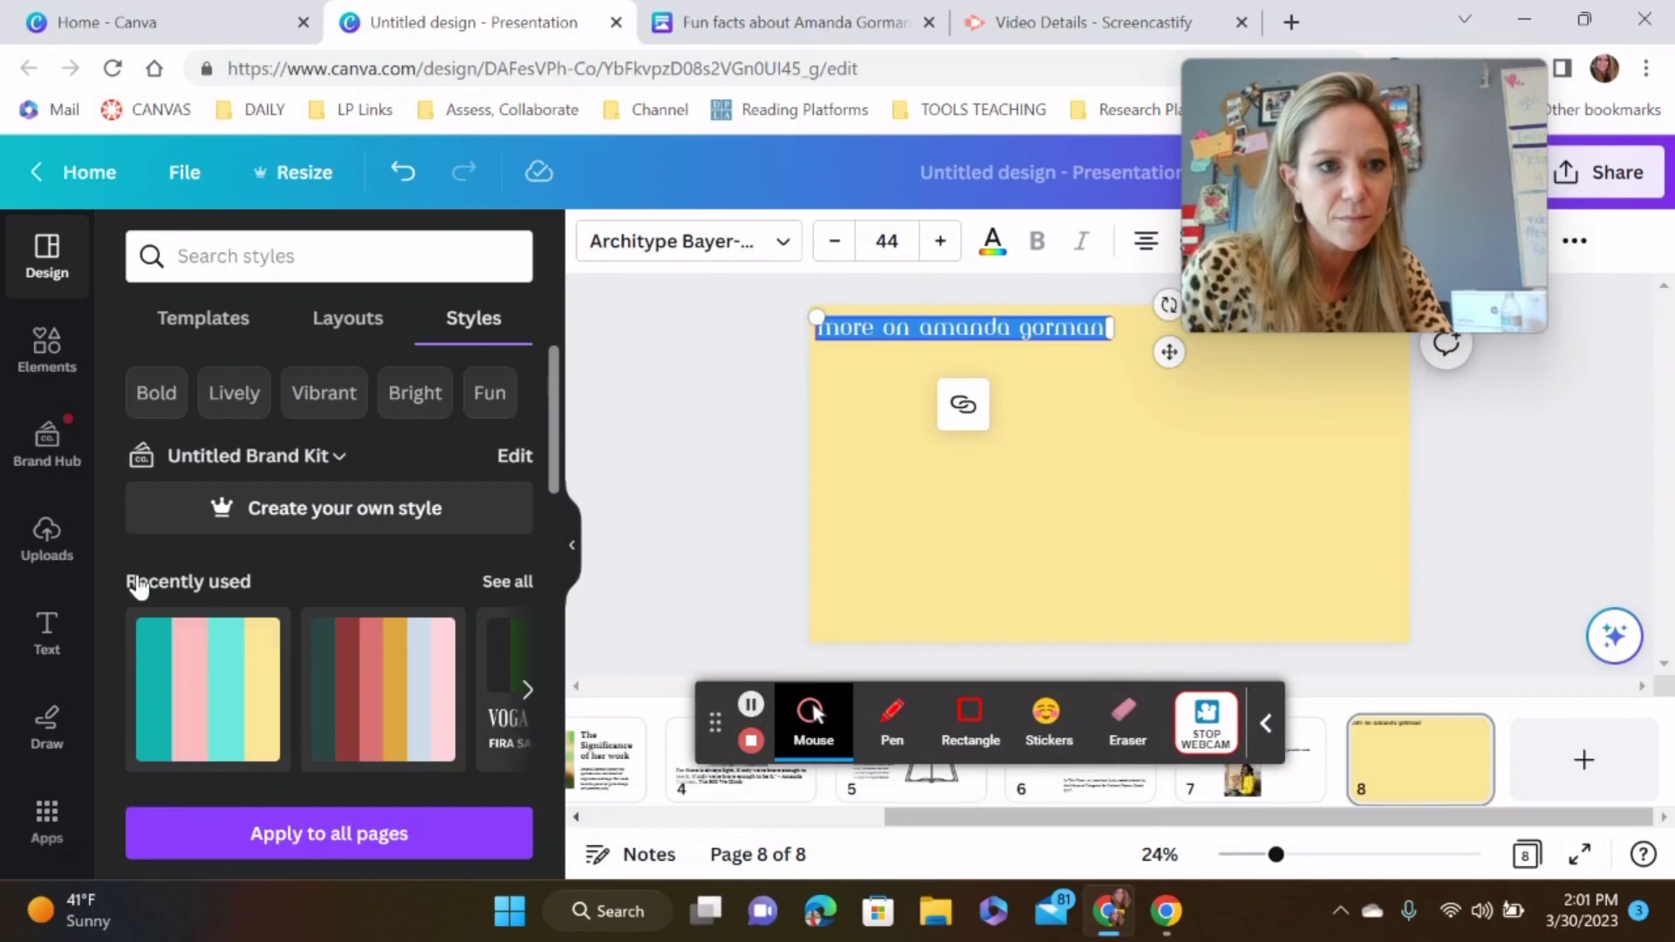
pyautogui.moveTo(101, 567); pyautogui.dragTo(163, 829)
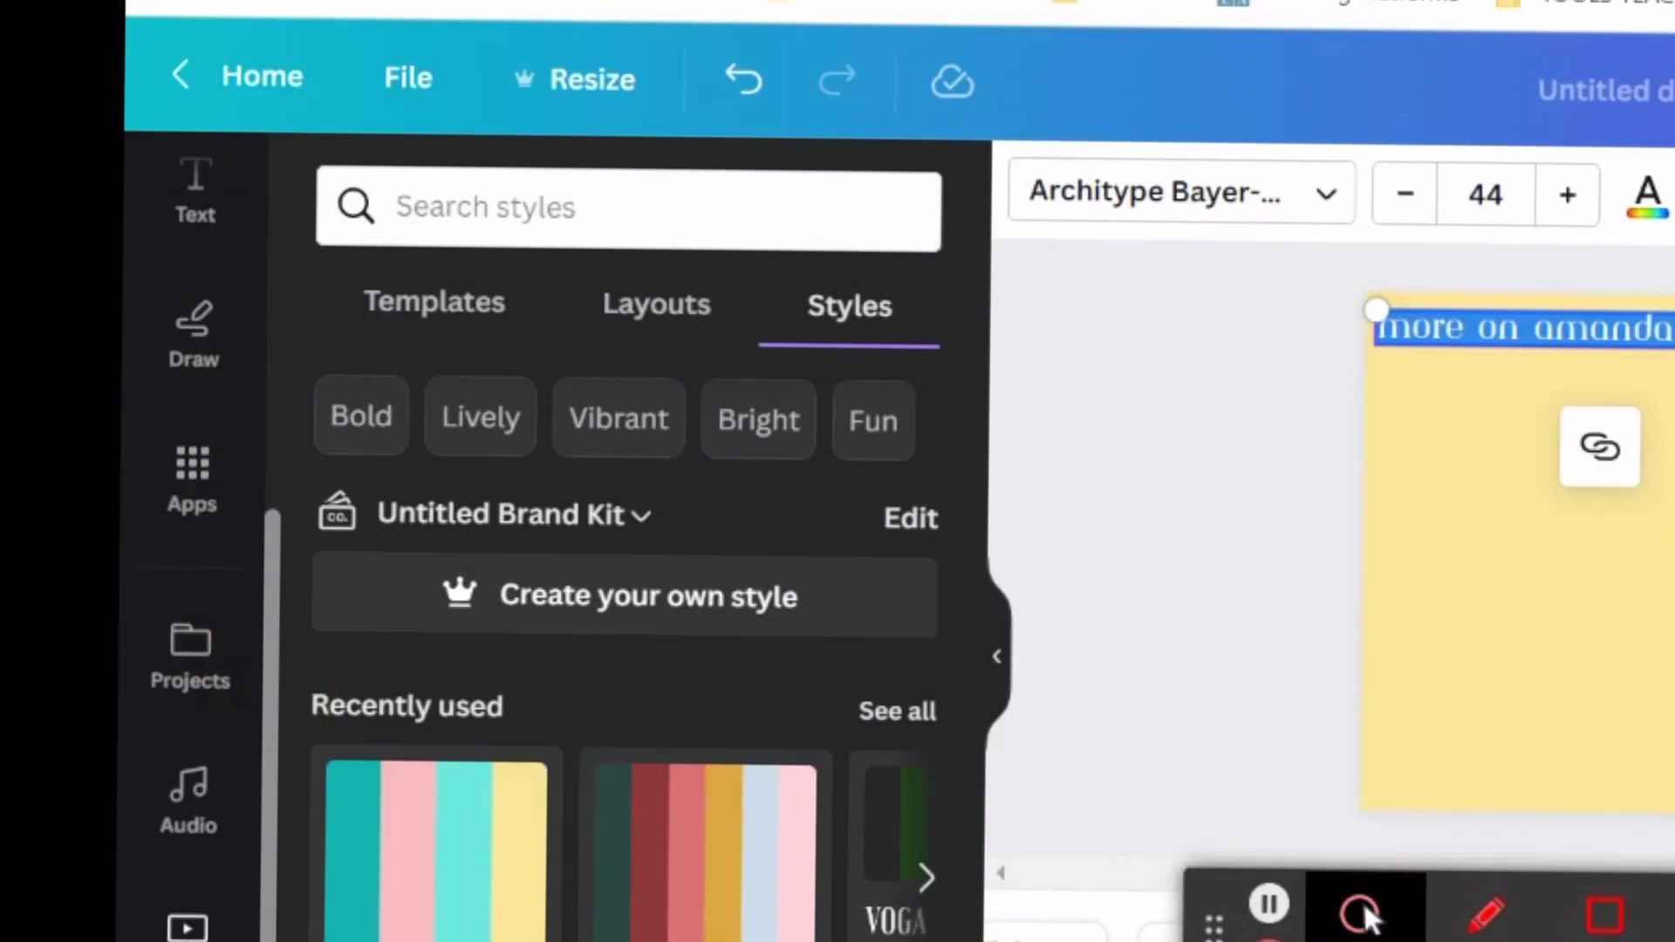
# - Find the YouTube app in Canva's Apps and start using it
pyautogui.click(192, 504)
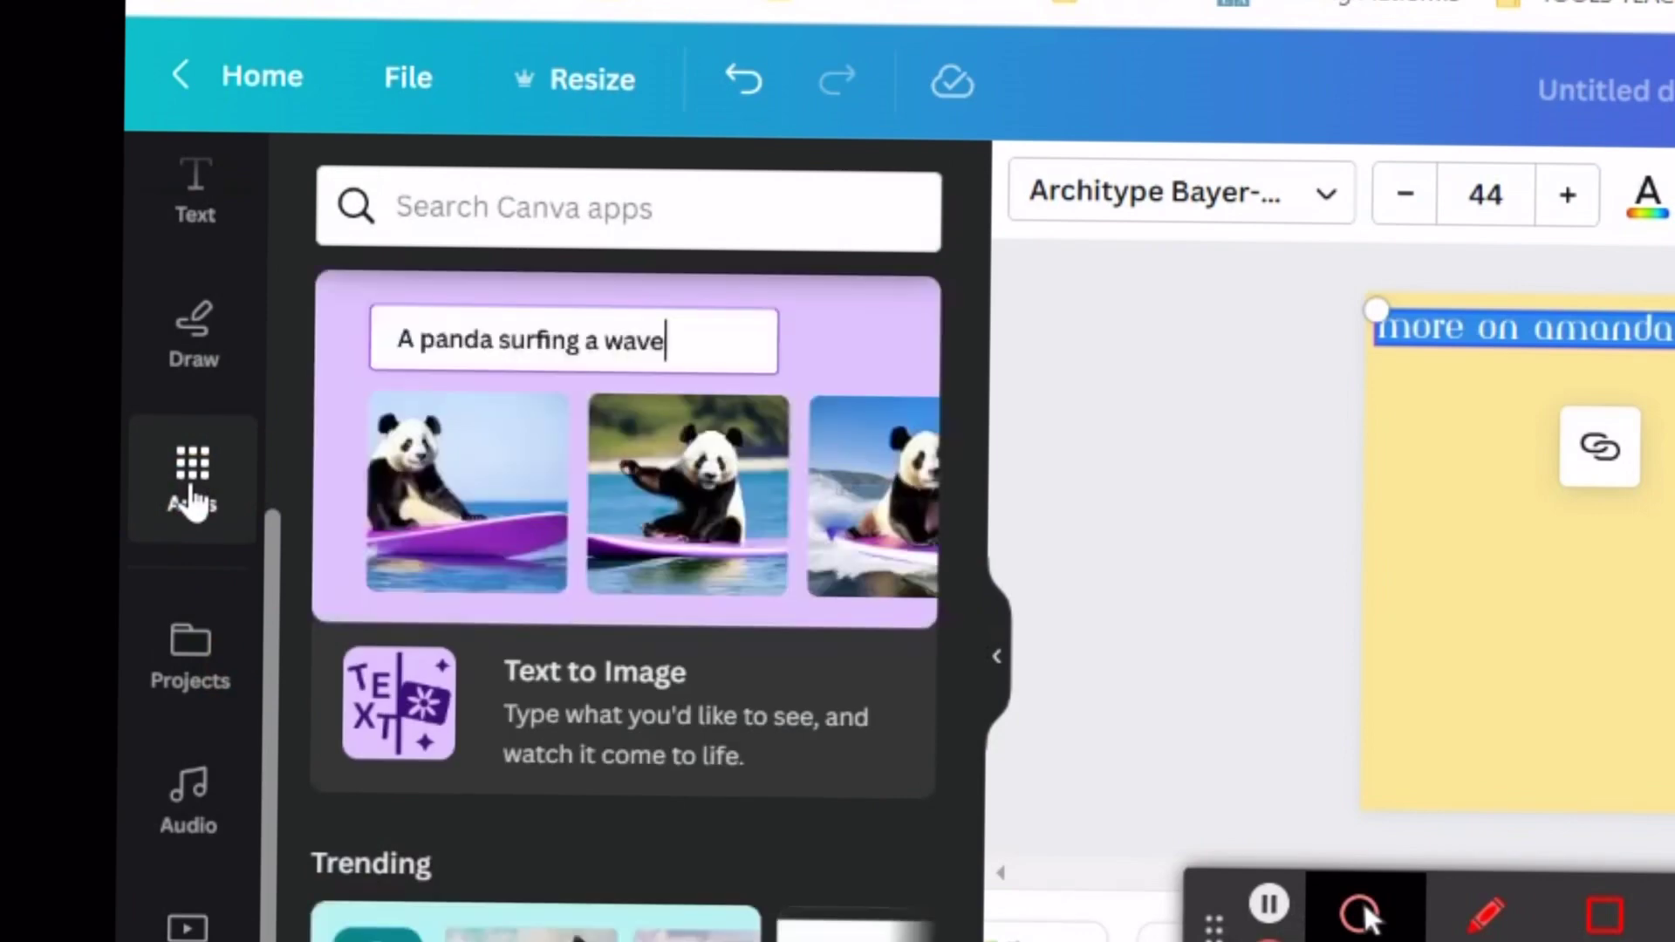
pyautogui.click(639, 233)
pyautogui.write('youtube')
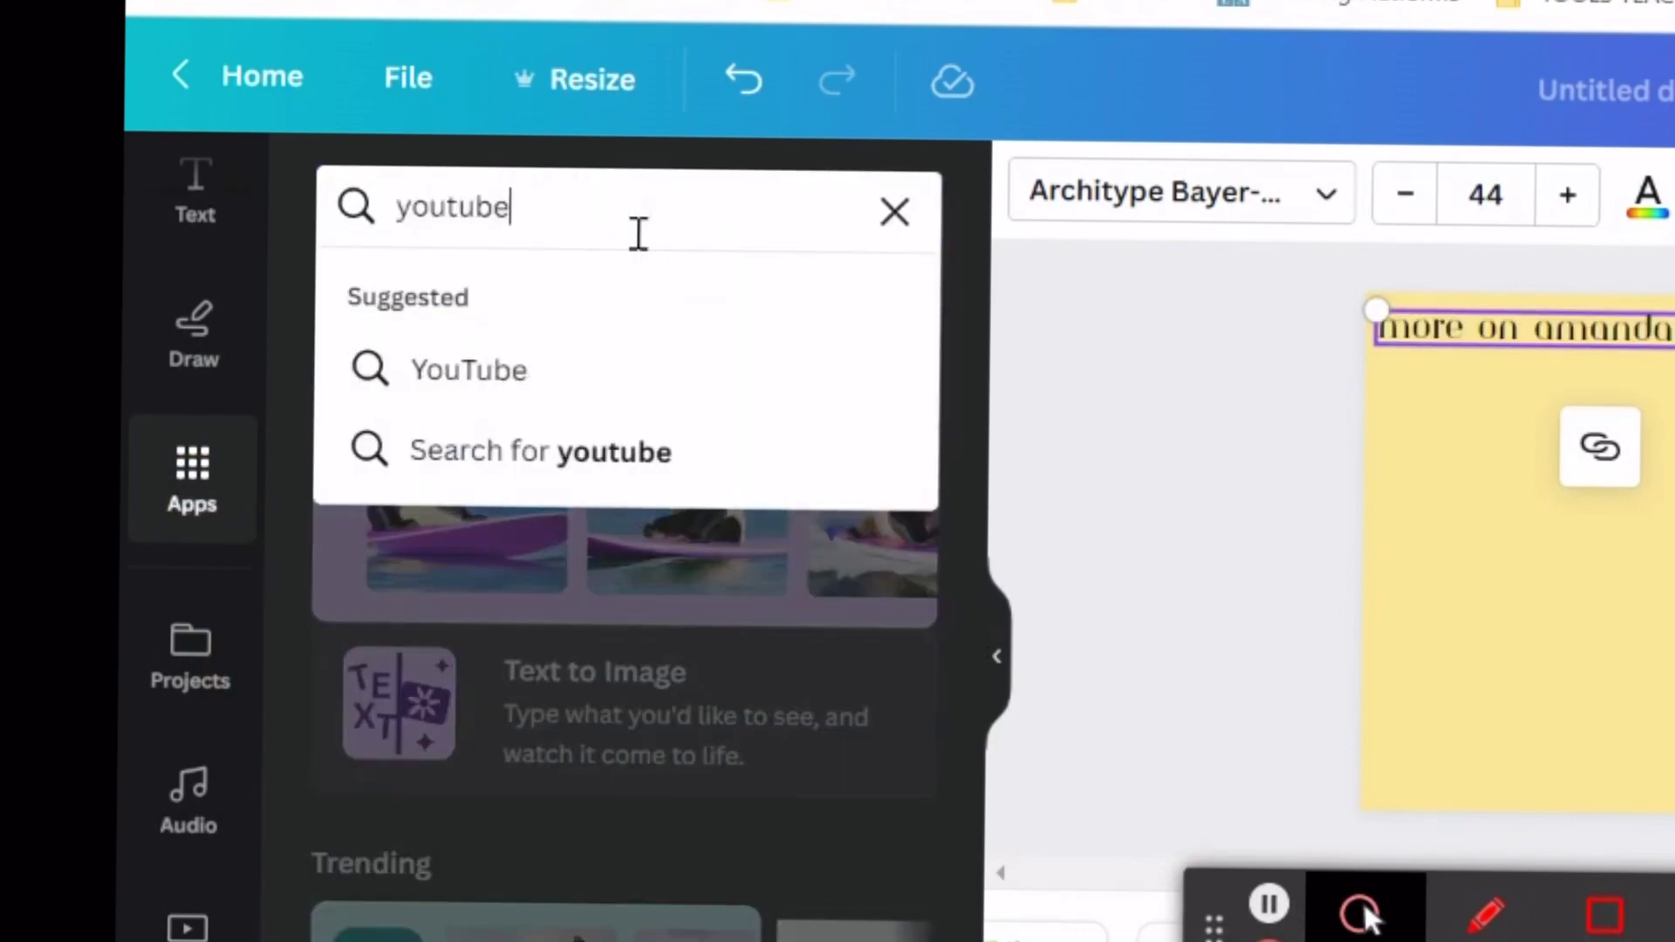
pyautogui.press('Return')
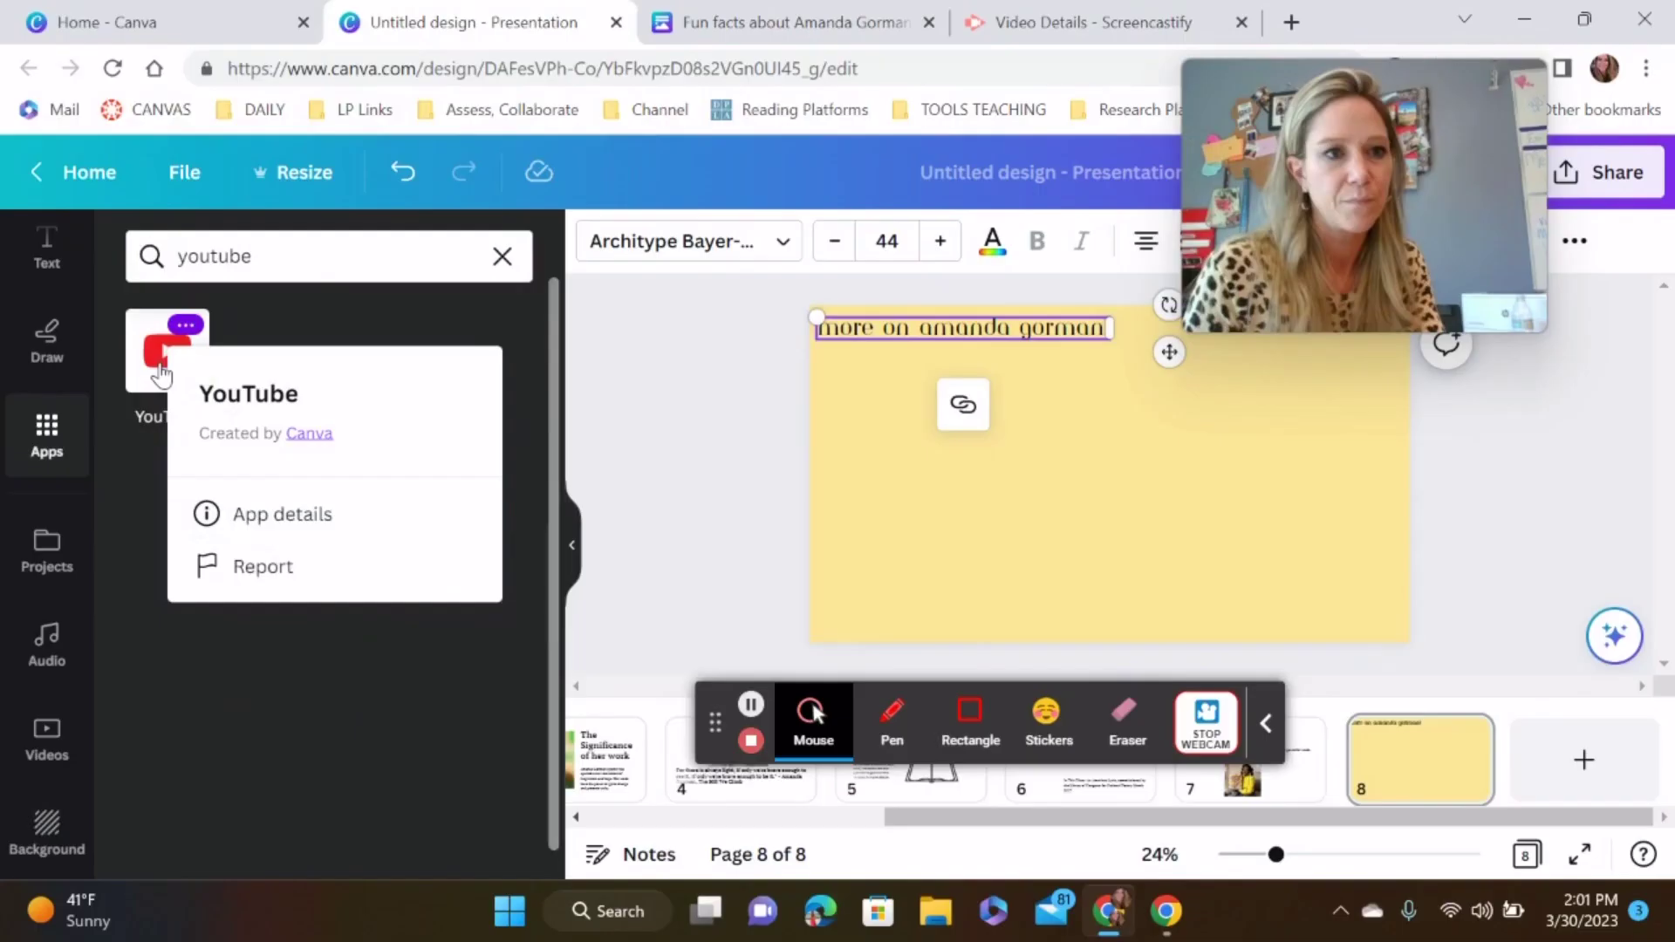
pyautogui.click(369, 380)
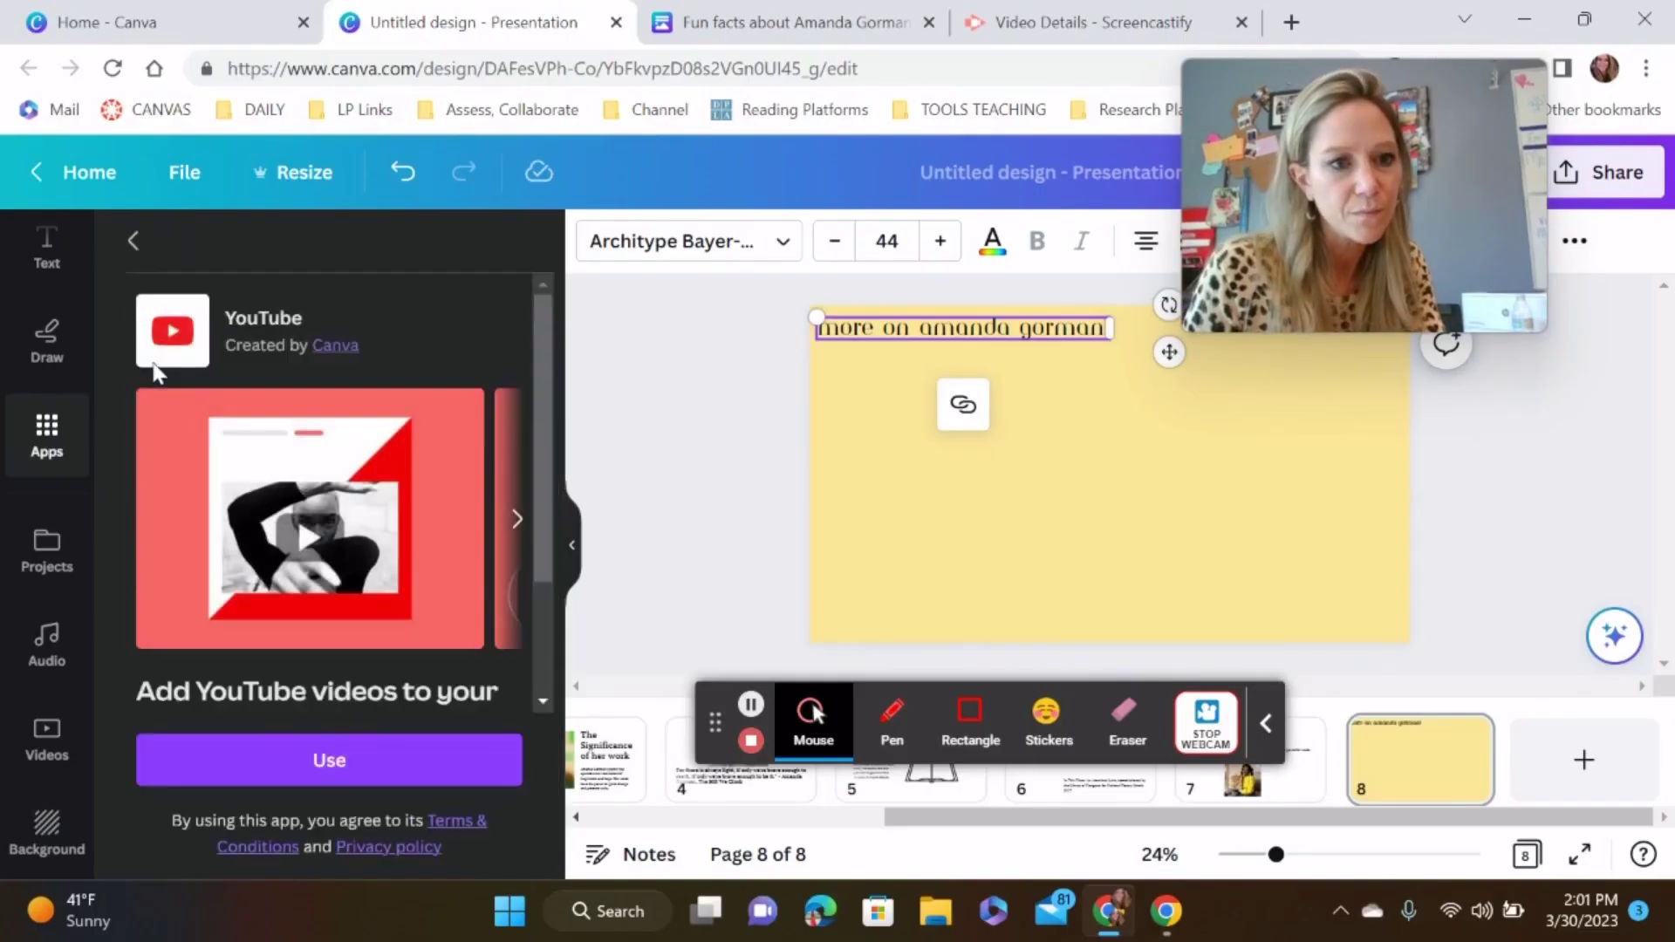
pyautogui.click(361, 757)
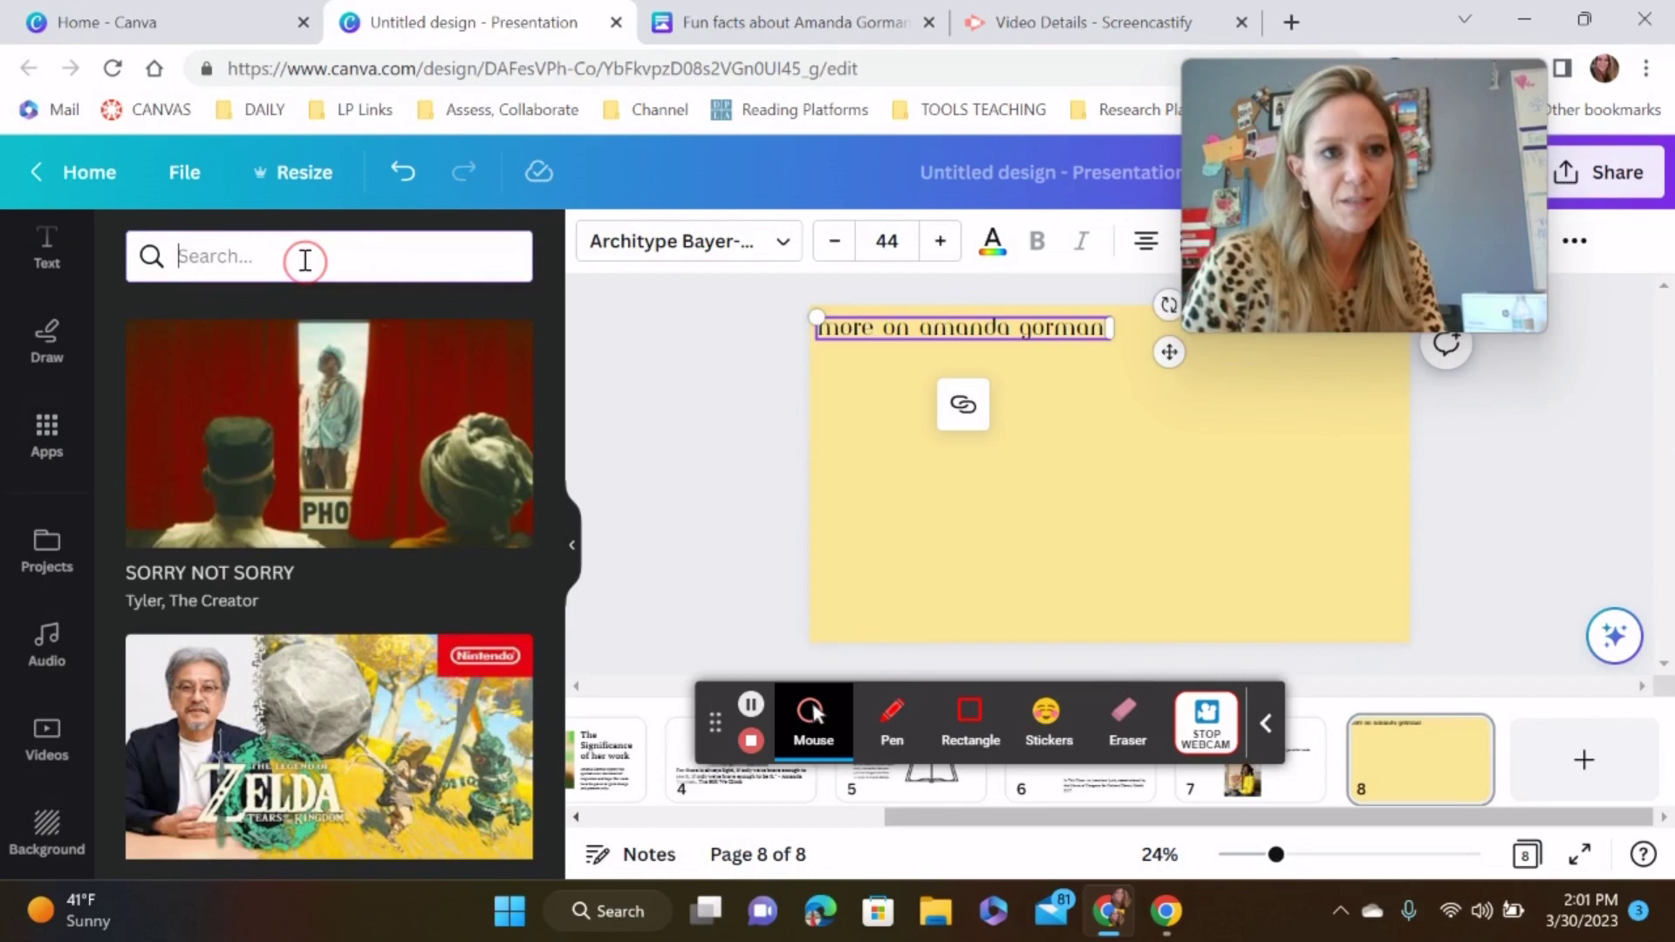
# - Search YouTube for 'Amanda Gorman Recites', embed the NBC News video and enlarge it on slide 8
pyautogui.write('Amanda Gorman')
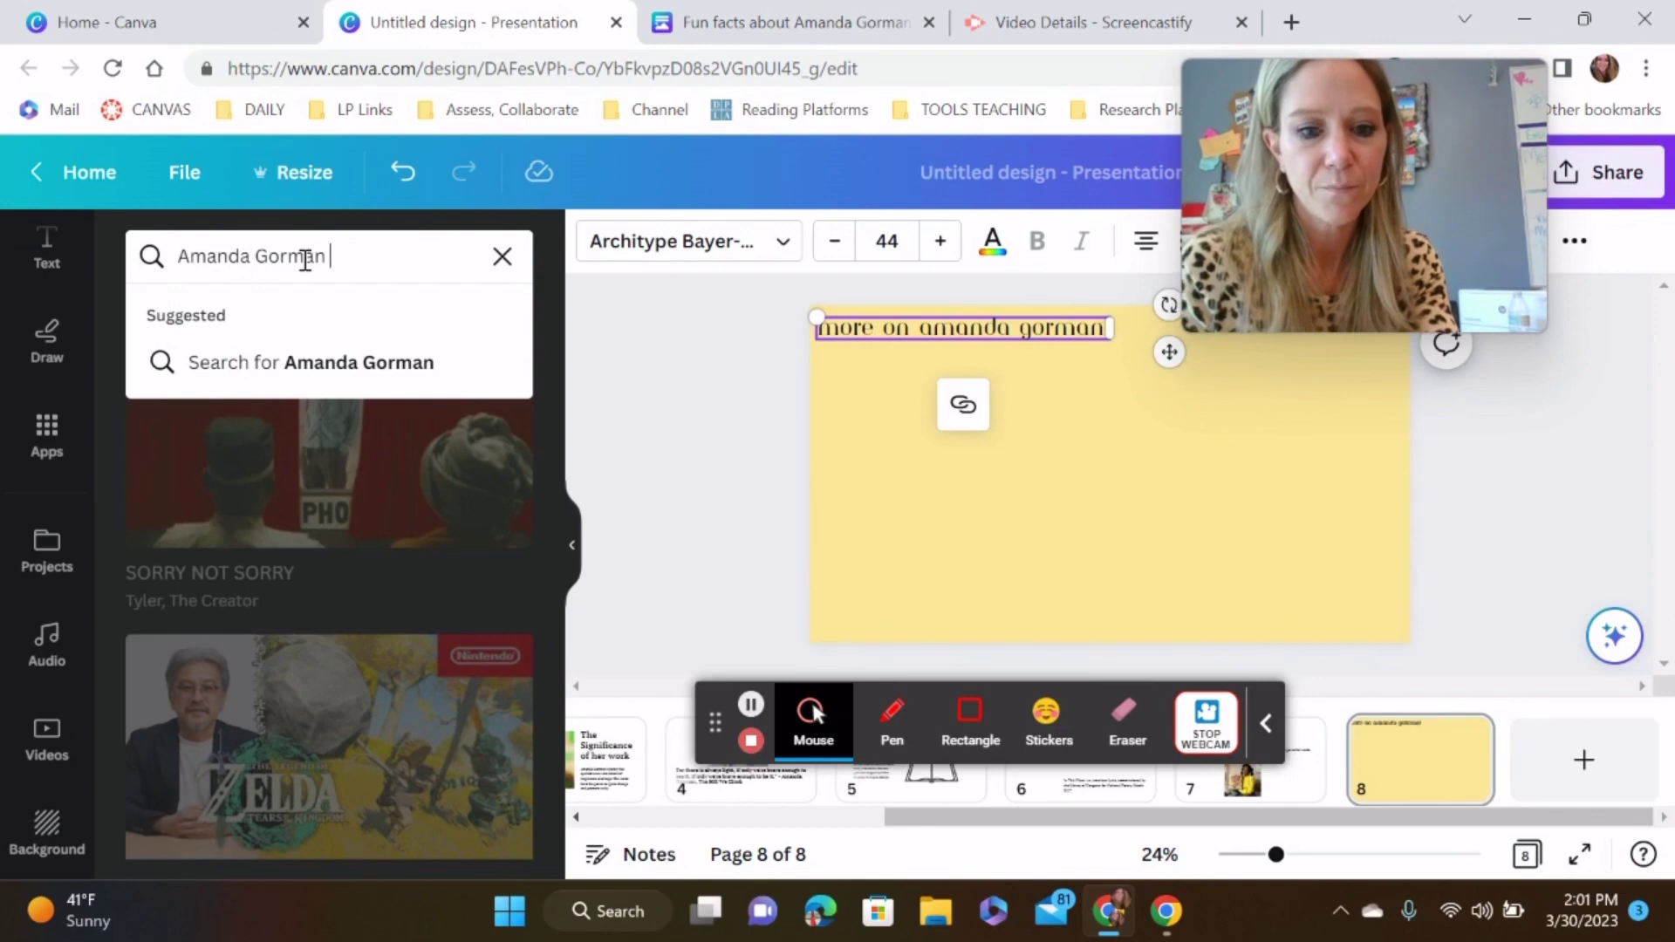
pyautogui.write('Recites')
pyautogui.press('Return')
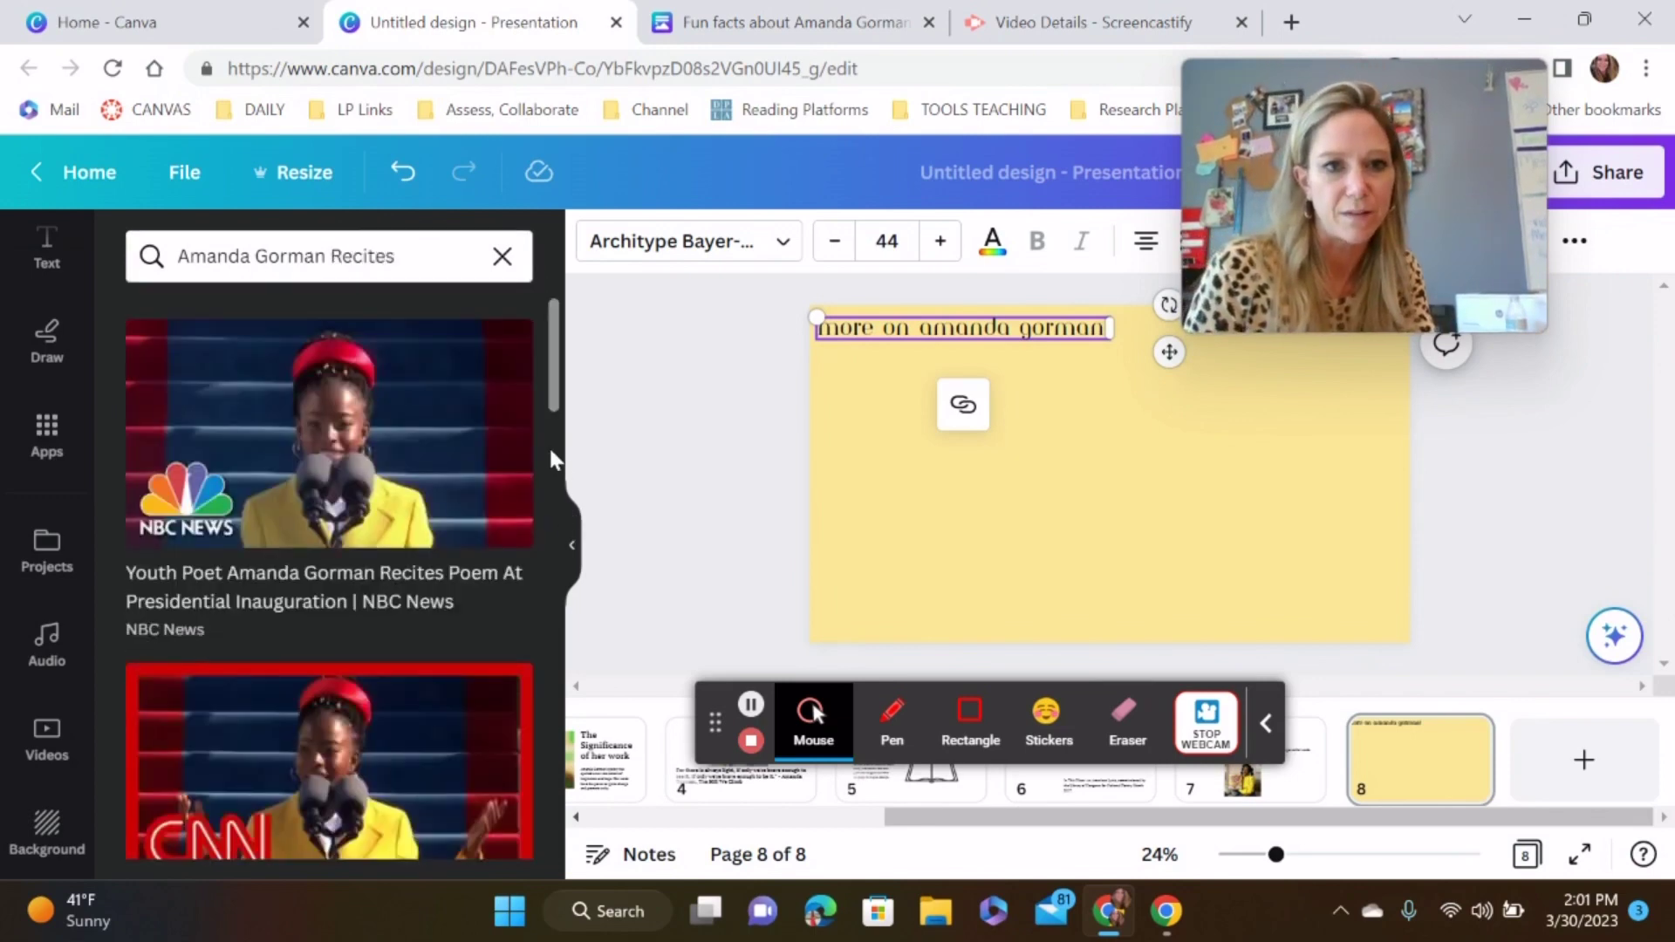
pyautogui.click(273, 454)
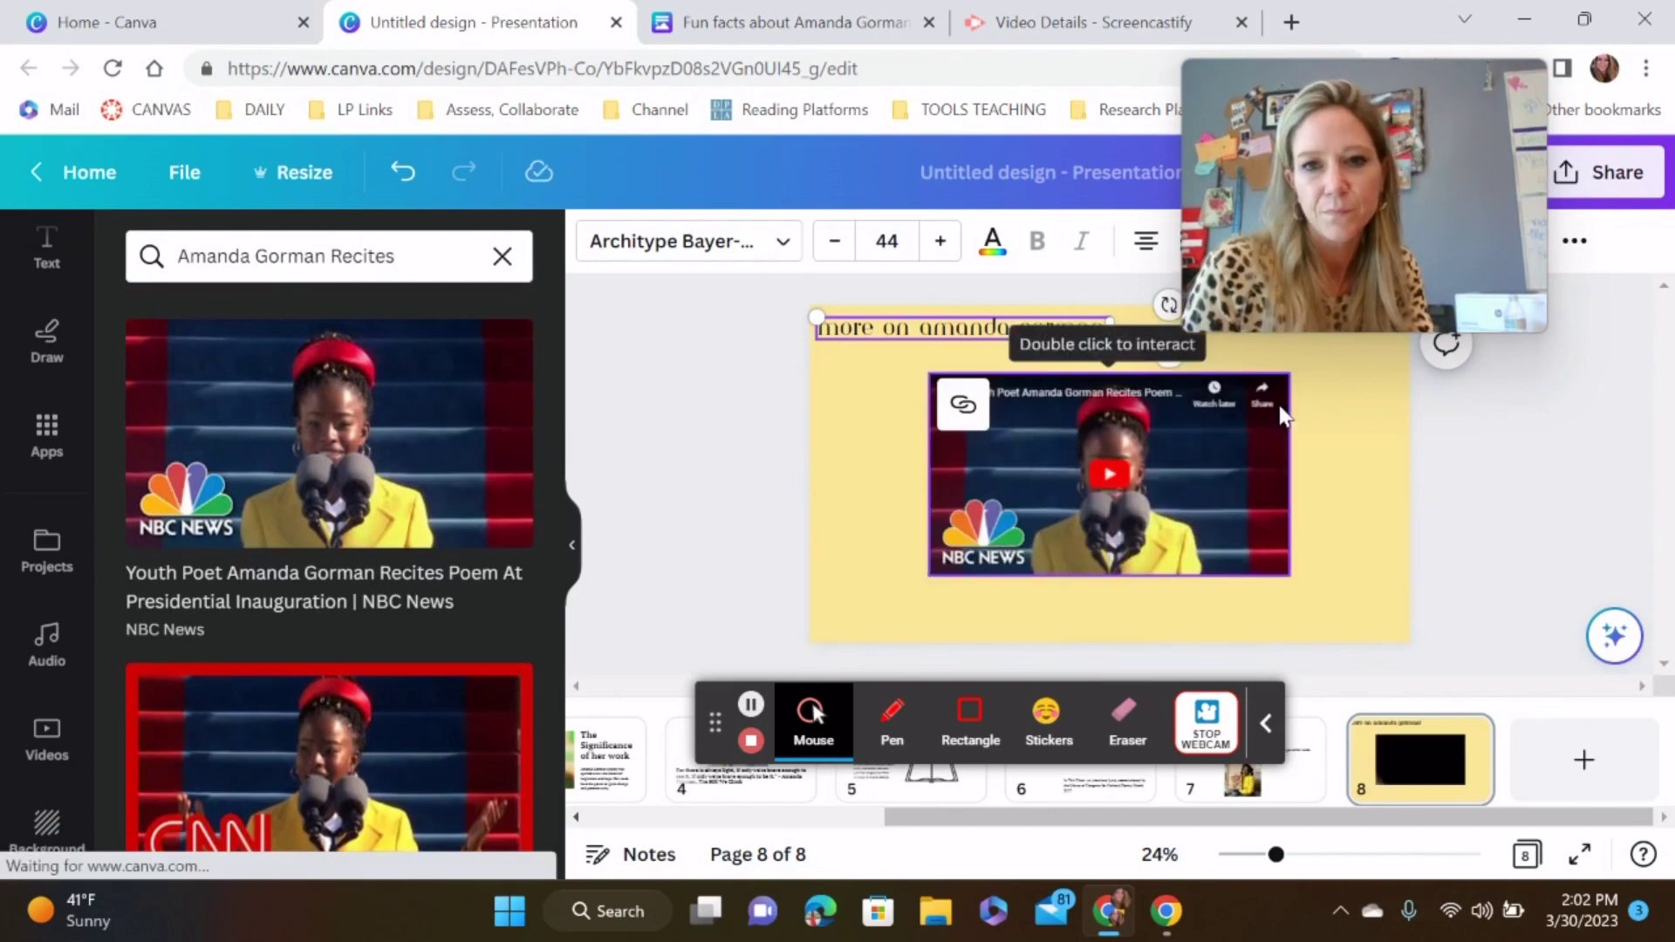
pyautogui.write('!')
pyautogui.click(1282, 534)
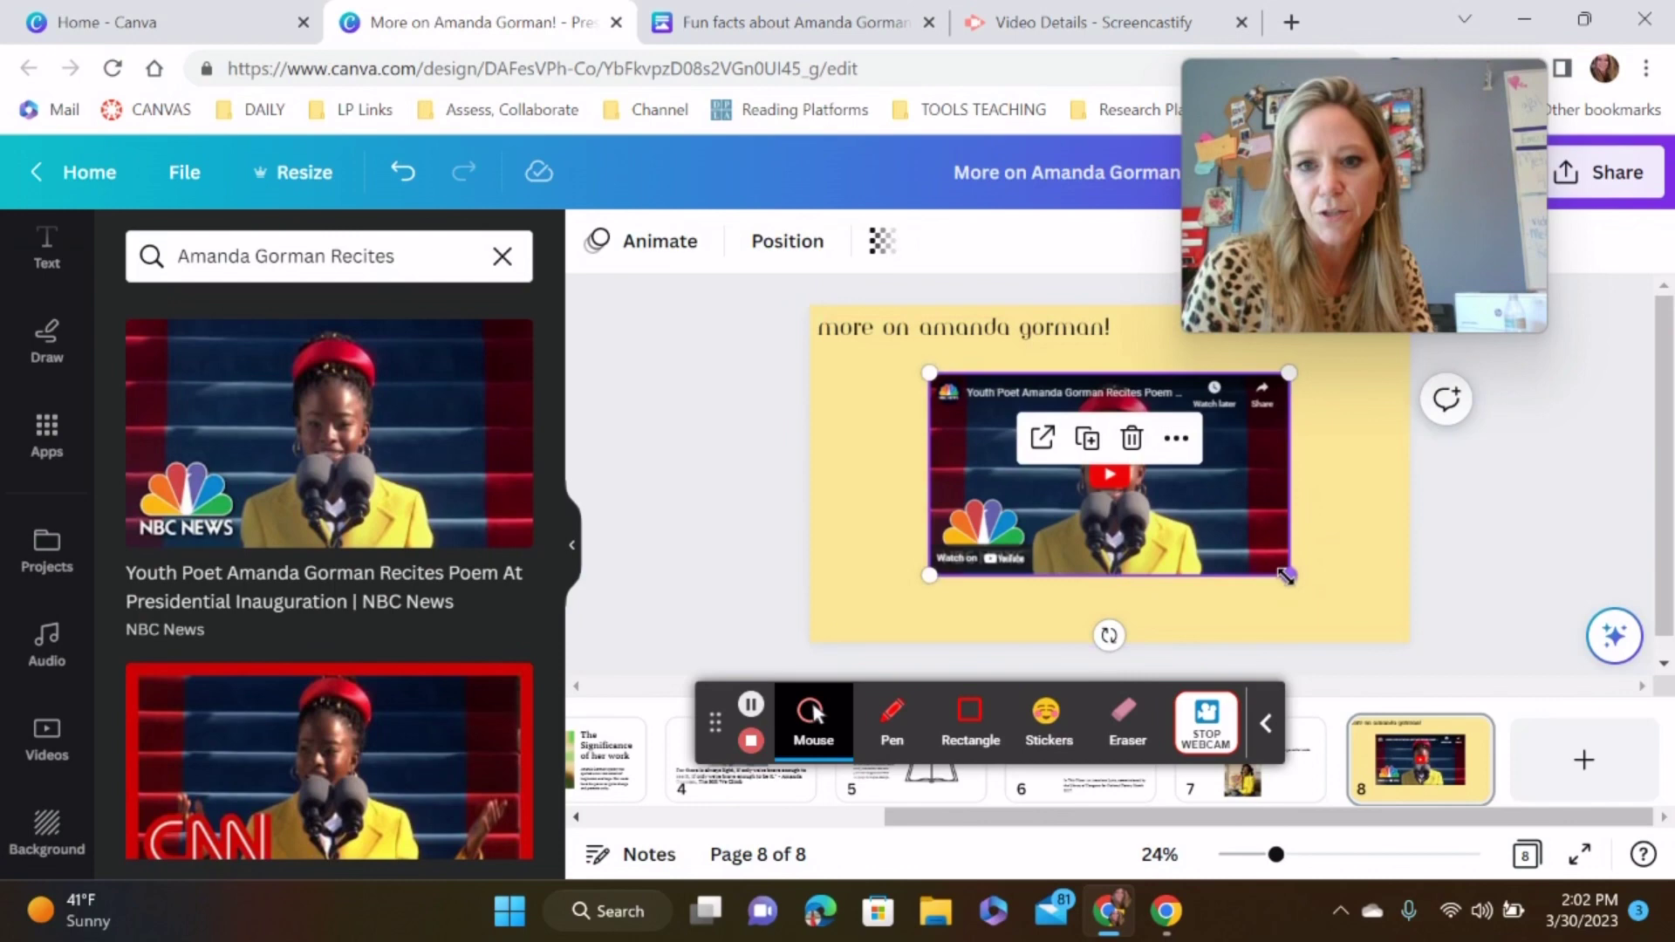
pyautogui.moveTo(1290, 576); pyautogui.dragTo(1230, 569)
# - Play the deck as a full-screen slideshow and advance one slide
pyautogui.click(1571, 479)
pyautogui.click(1422, 174)
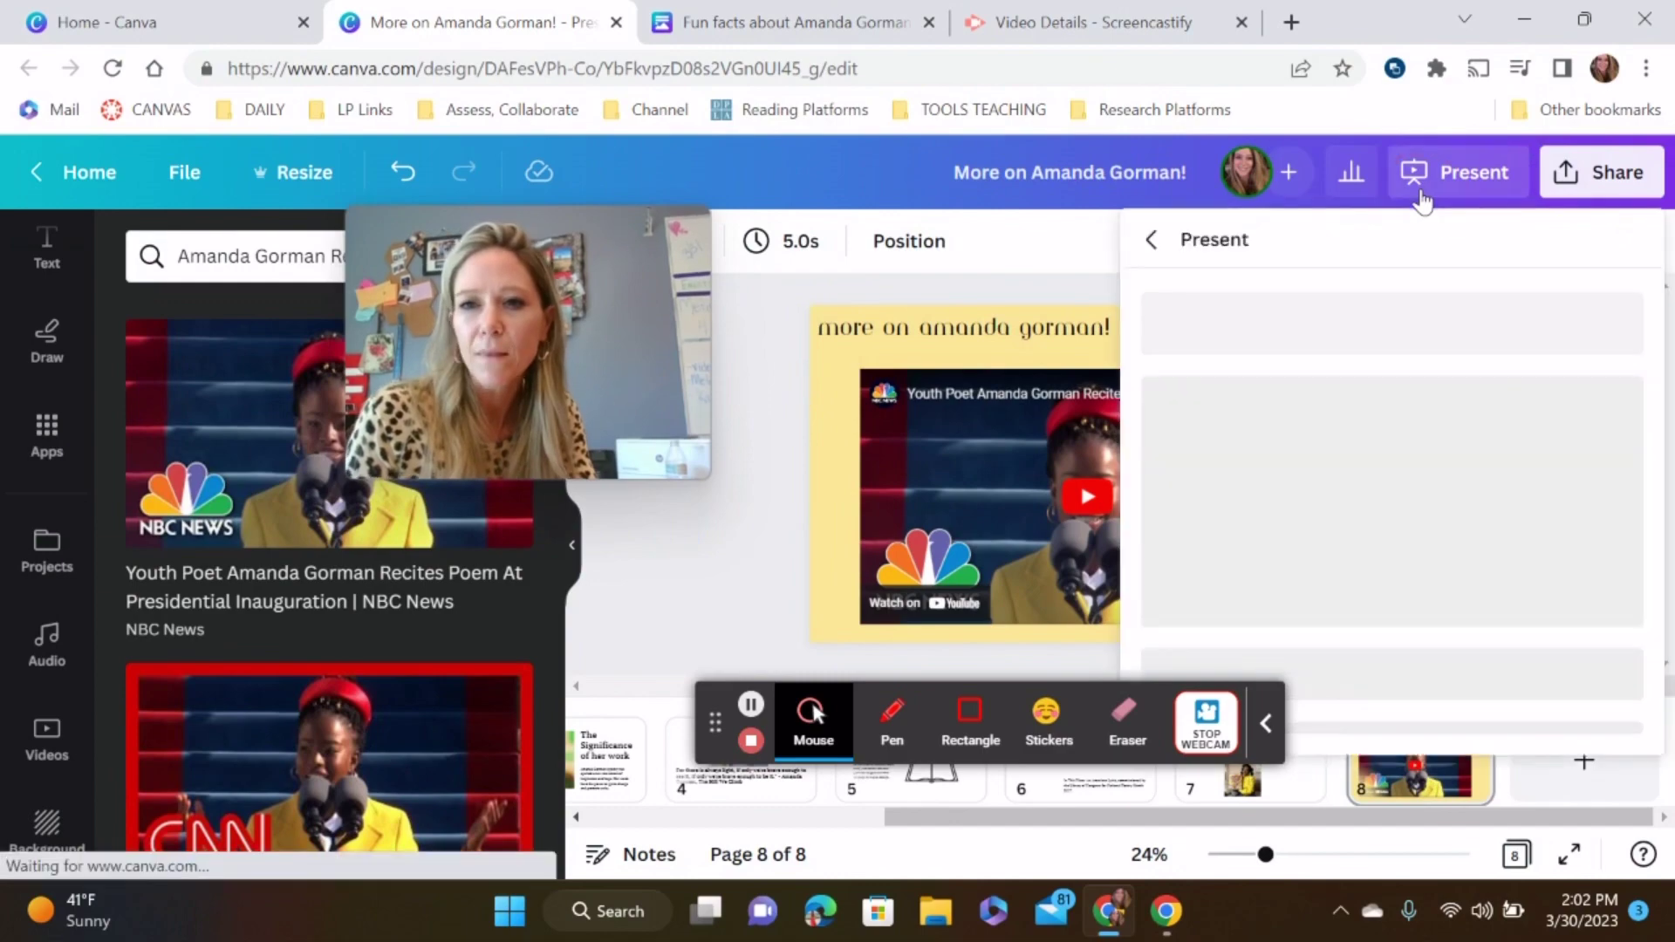
pyautogui.click(1387, 736)
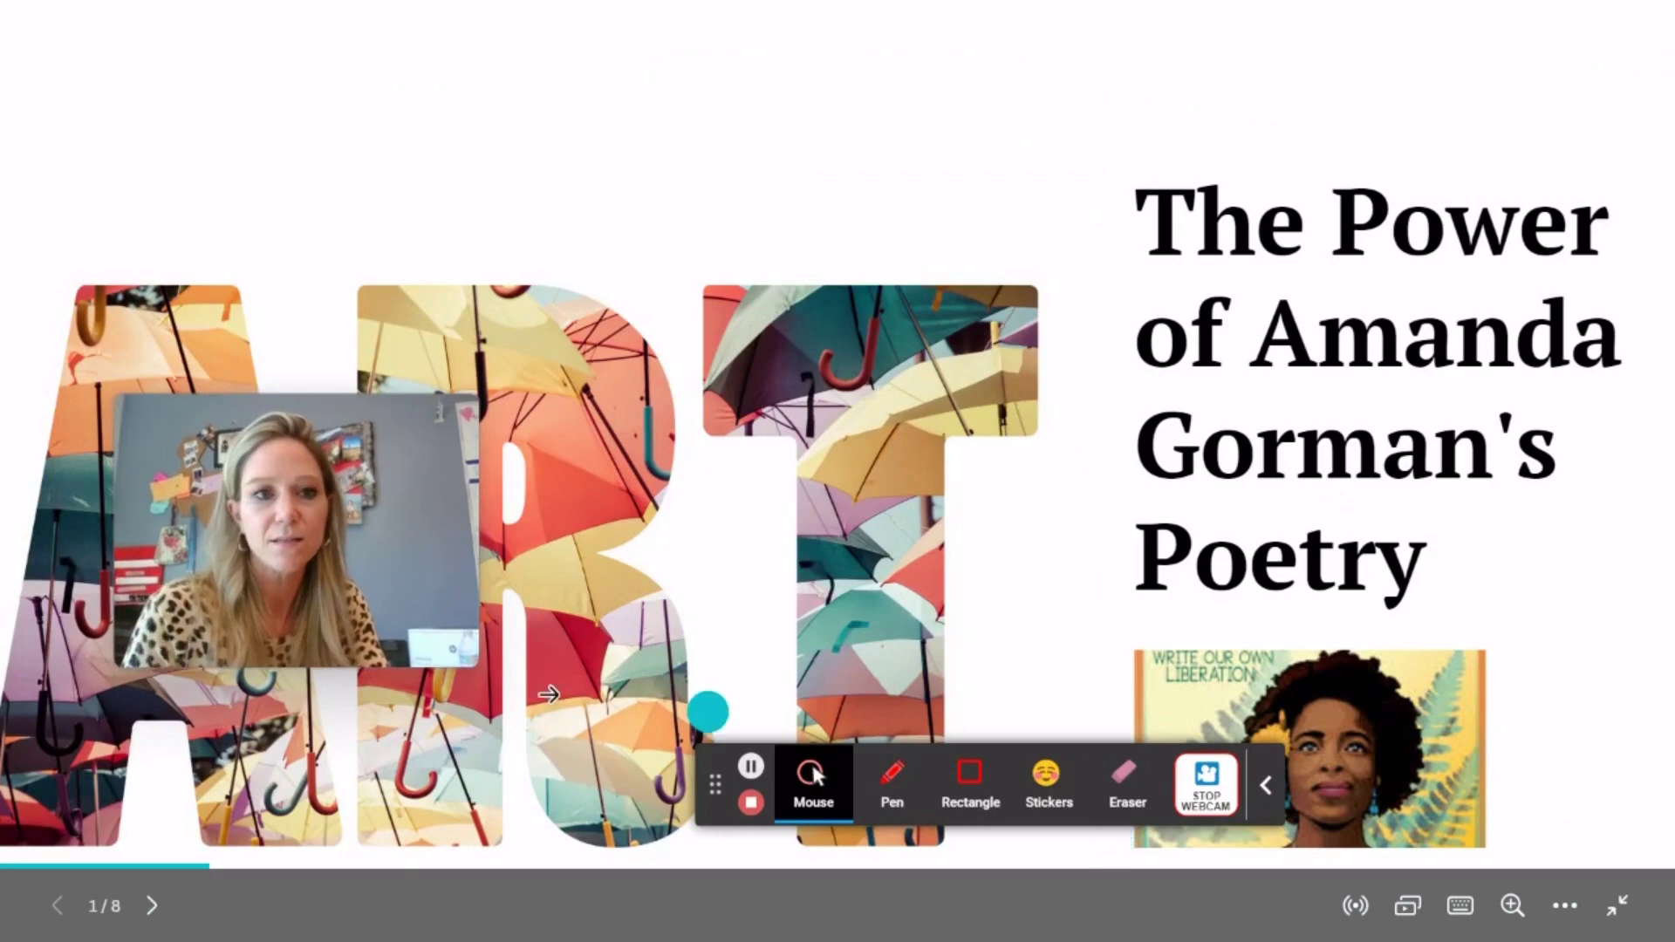
pyautogui.moveTo(319, 568); pyautogui.dragTo(206, 184)
pyautogui.click(527, 95)
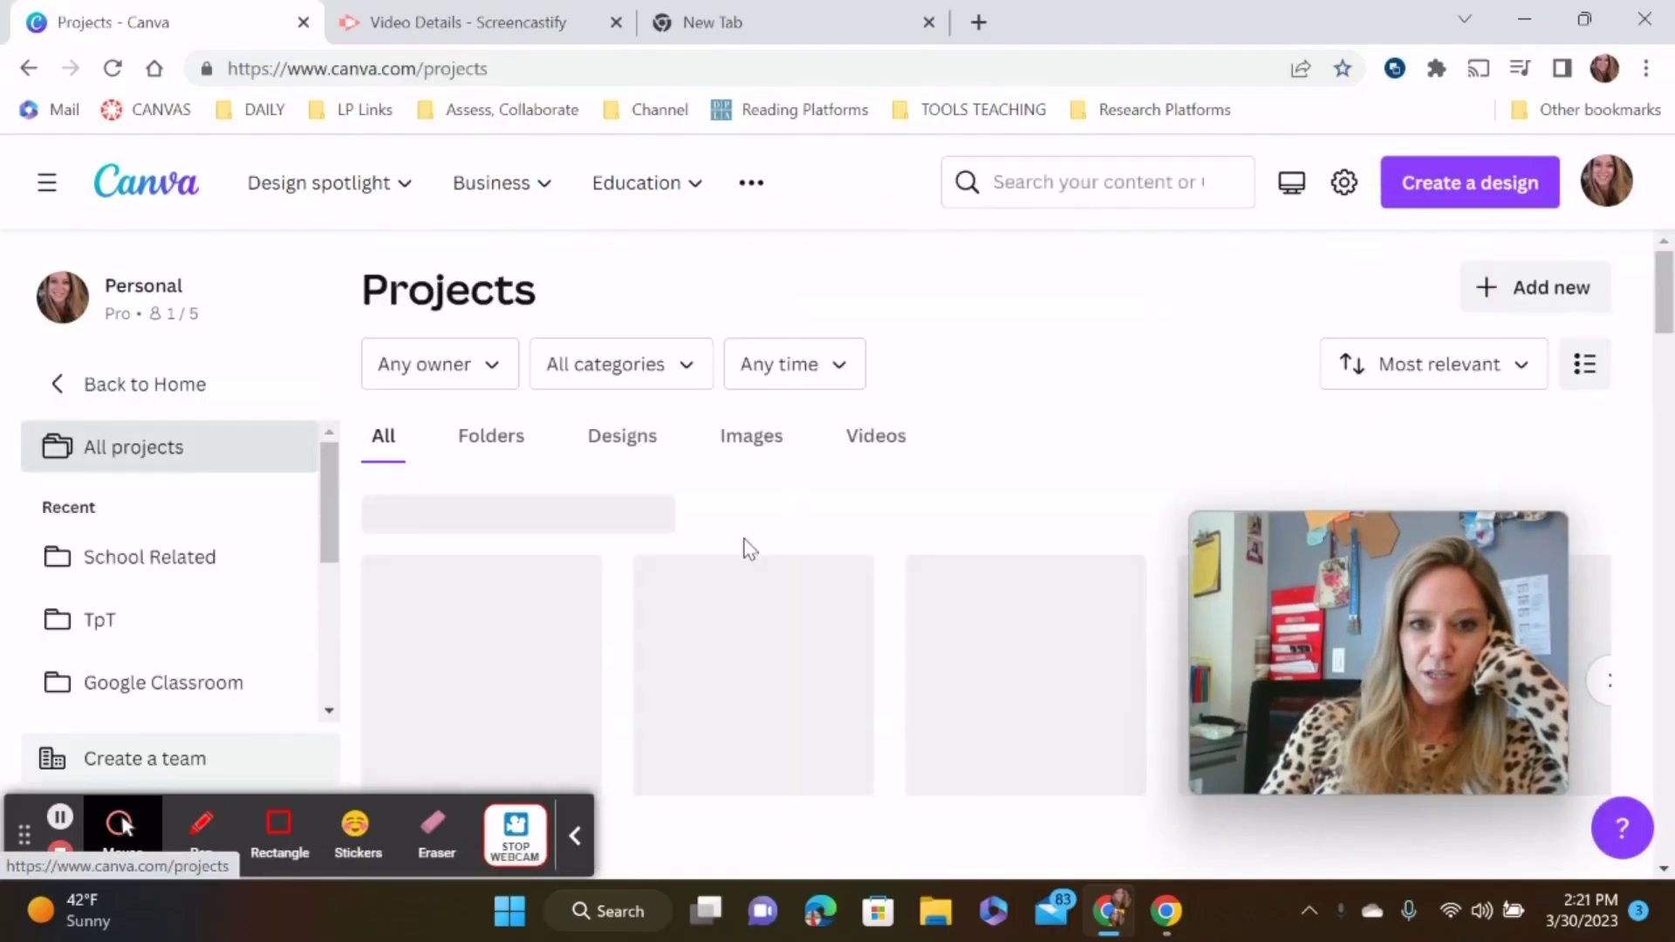
# - Open the One Pager design from the Projects page's recent designs and bring up its Present options
pyautogui.moveTo(1656, 296); pyautogui.dragTo(1663, 336)
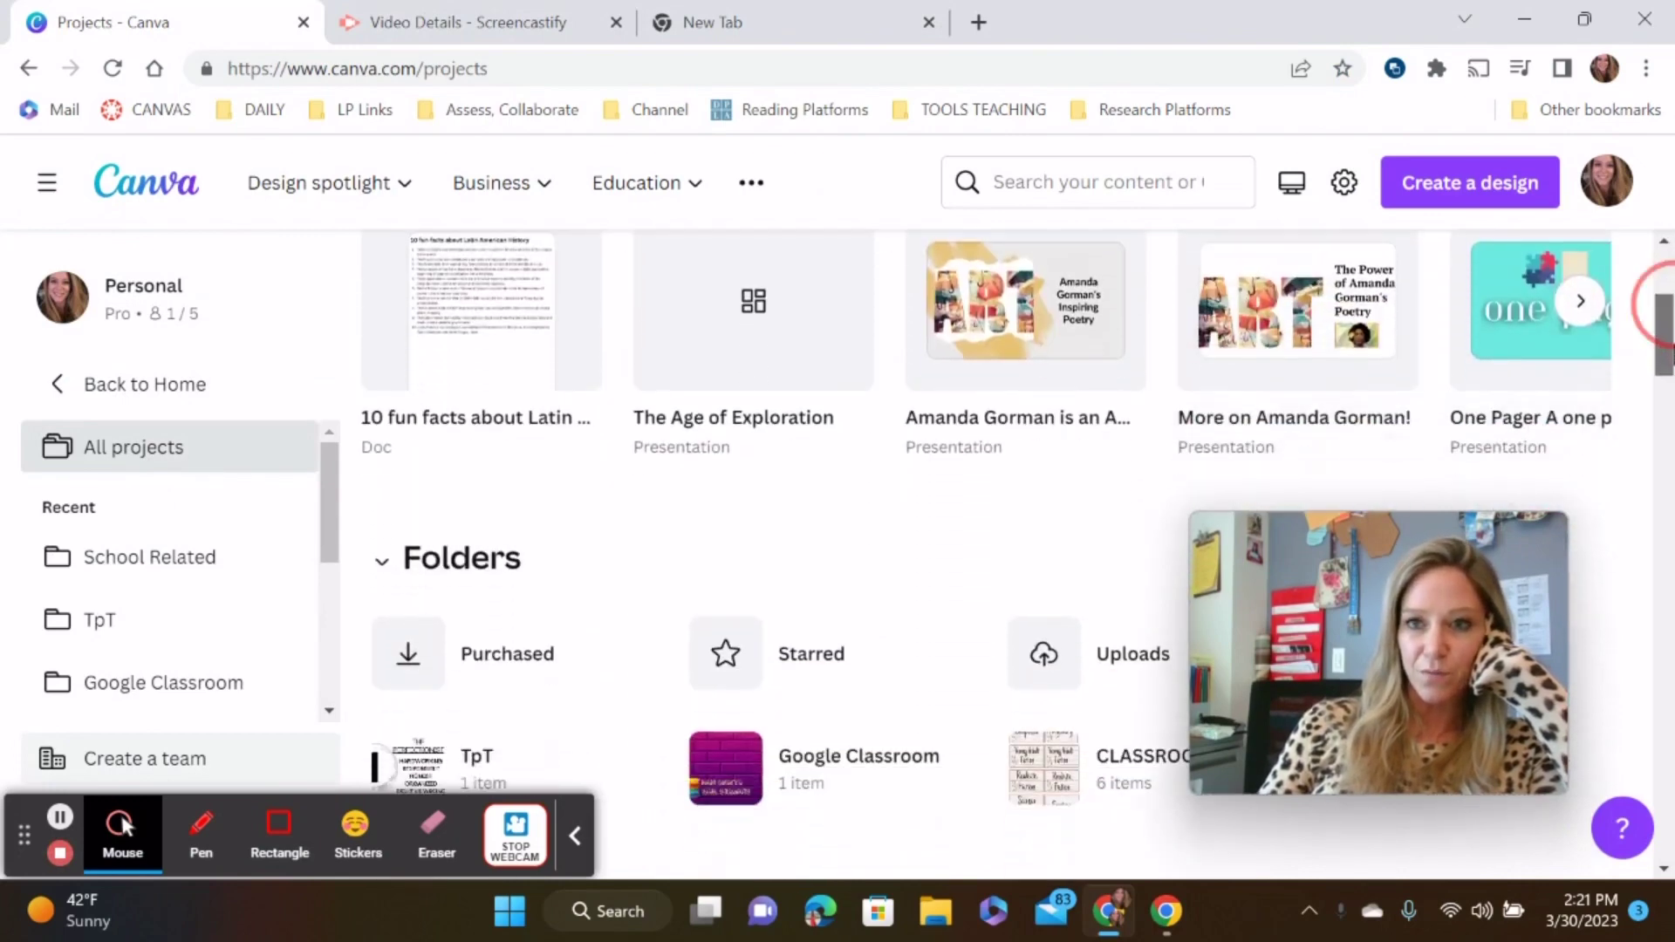
pyautogui.click(1554, 321)
pyautogui.moveTo(1399, 585); pyautogui.dragTo(317, 604)
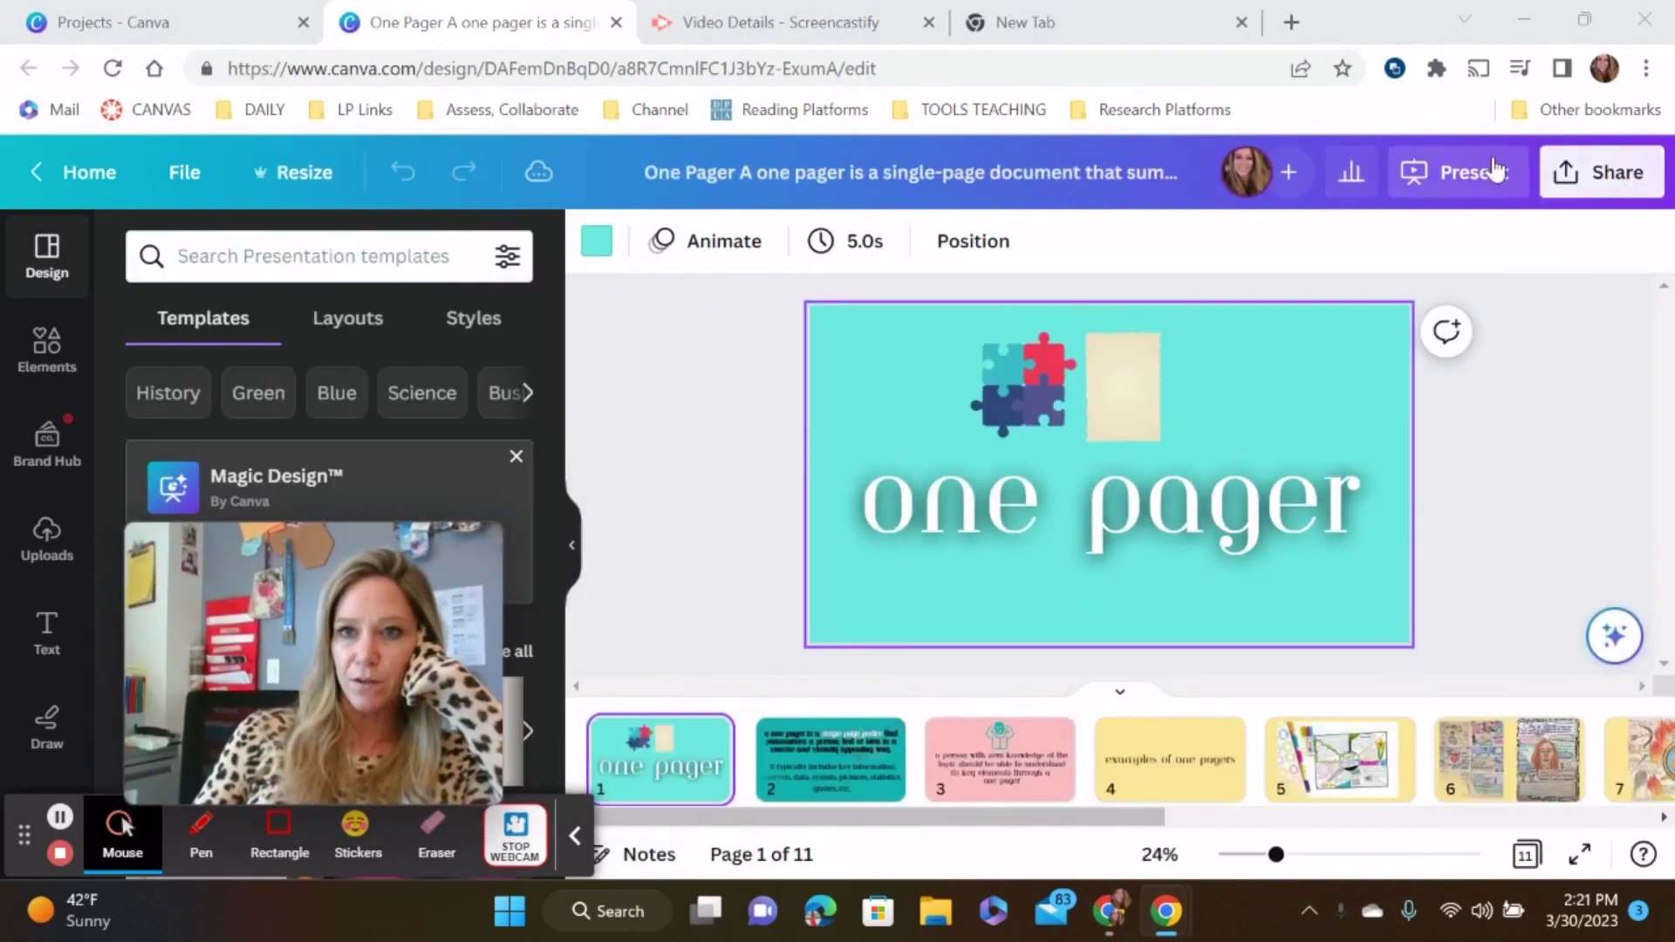
pyautogui.click(1454, 172)
# - Present the One Pager deck full screen through the examples, Malala and Symbols slides to FYI
pyautogui.click(1305, 736)
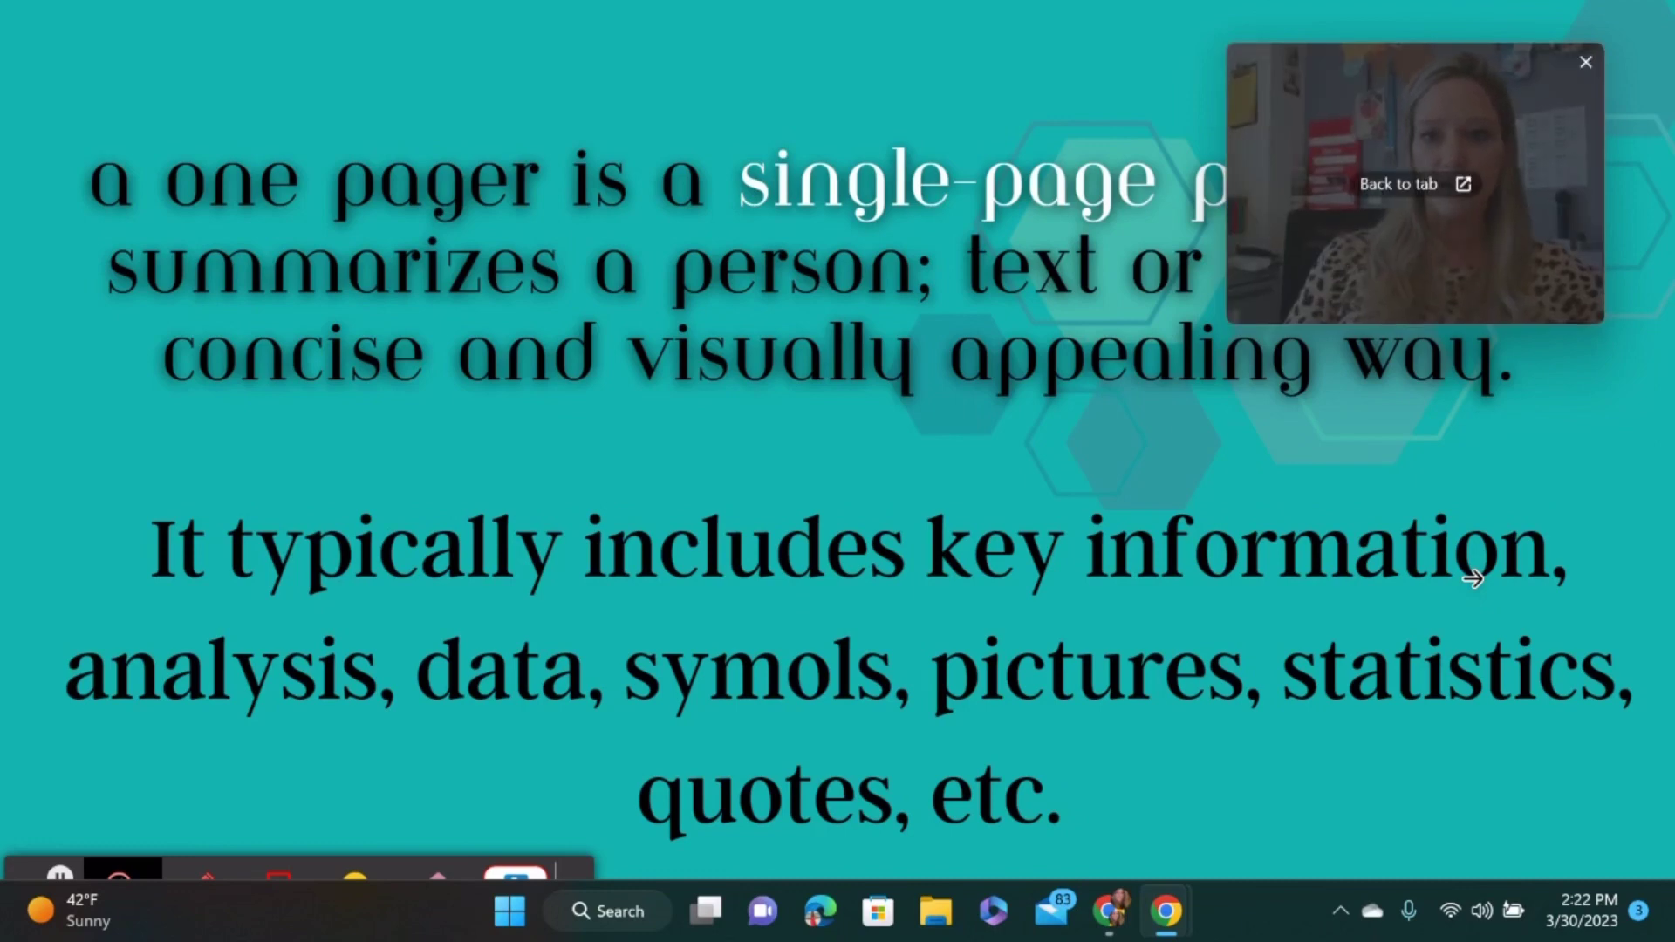
pyautogui.click(1459, 707)
pyautogui.click(1459, 708)
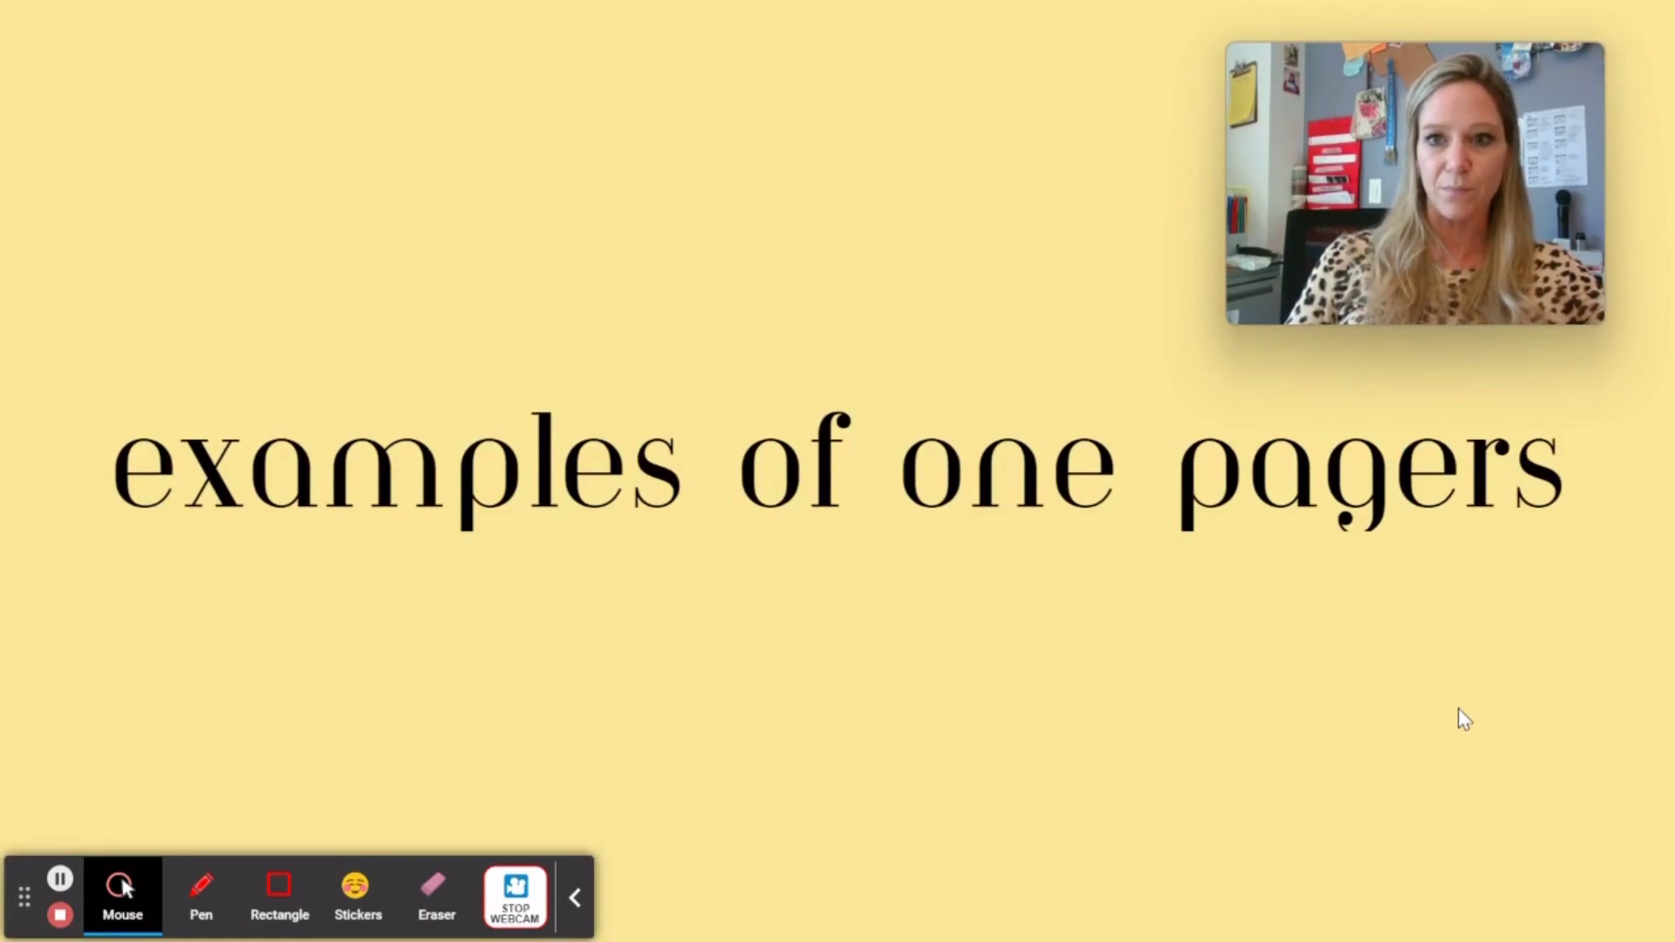
pyautogui.click(1464, 720)
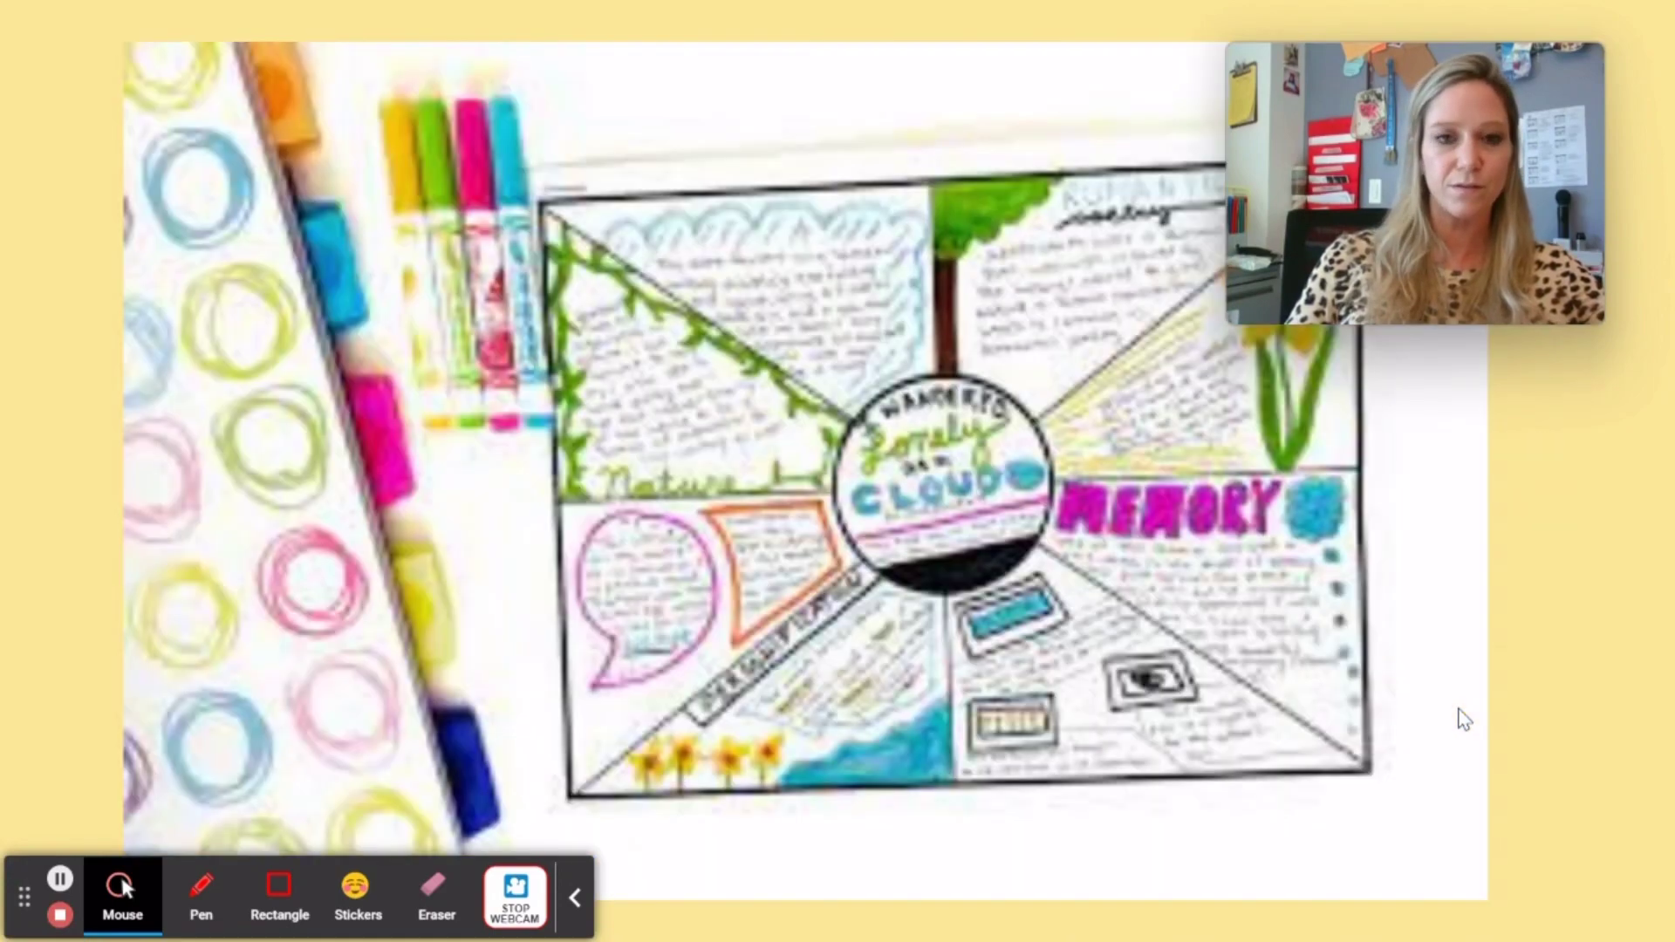
pyautogui.click(1464, 720)
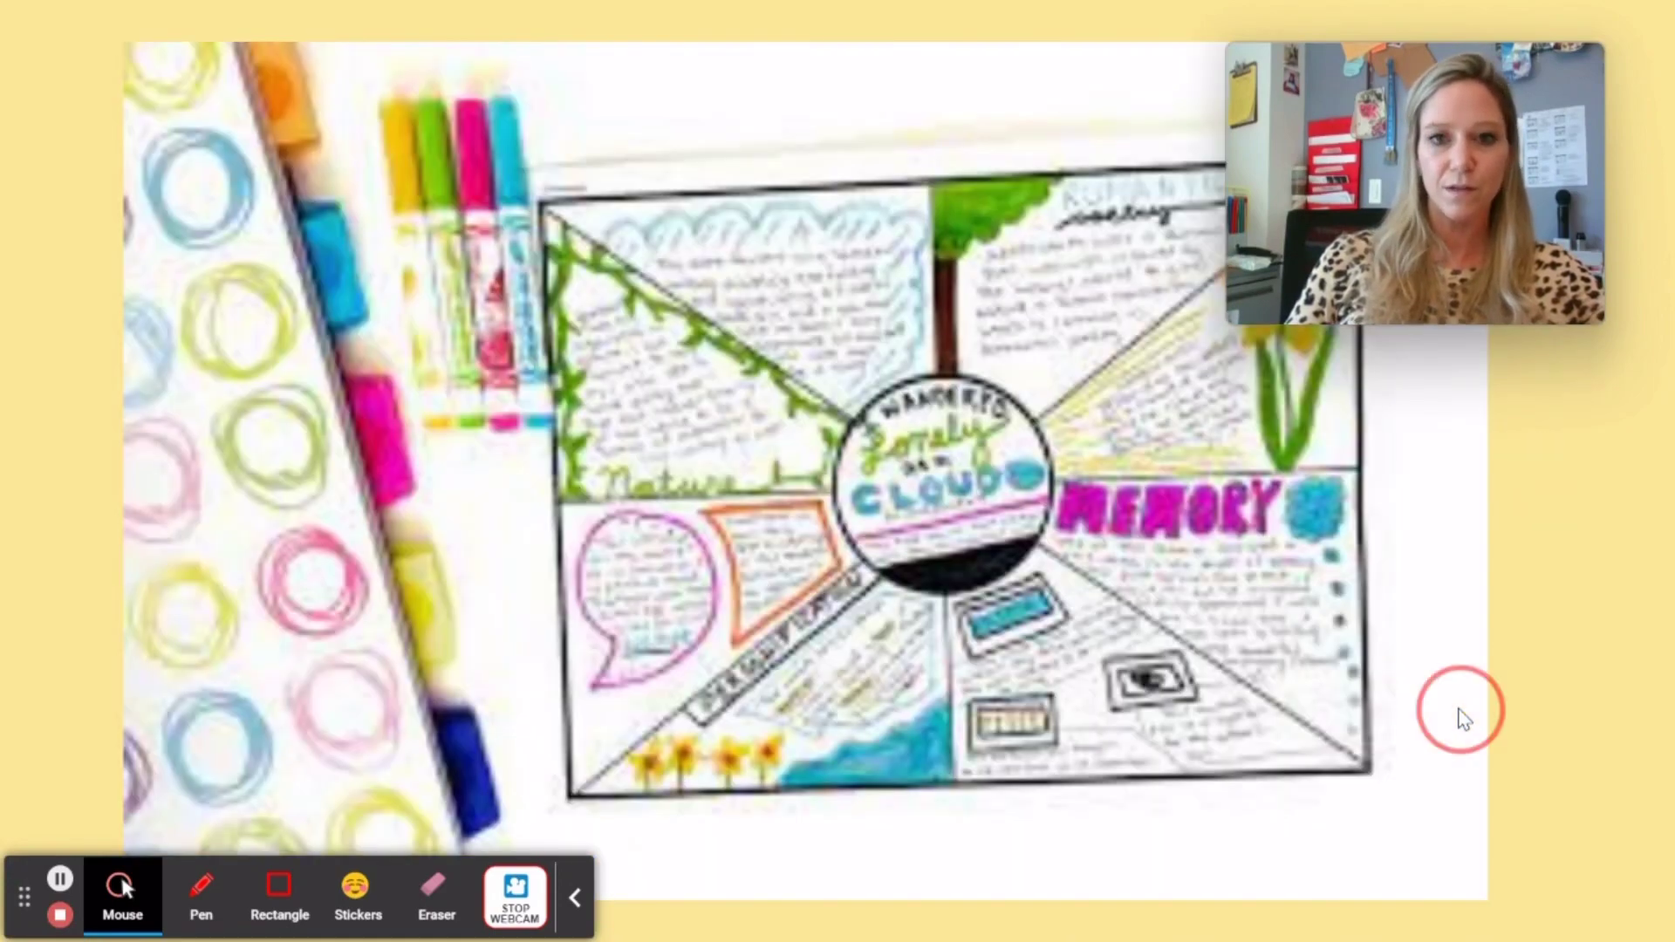
pyautogui.click(1464, 720)
pyautogui.click(1465, 719)
pyautogui.click(1465, 720)
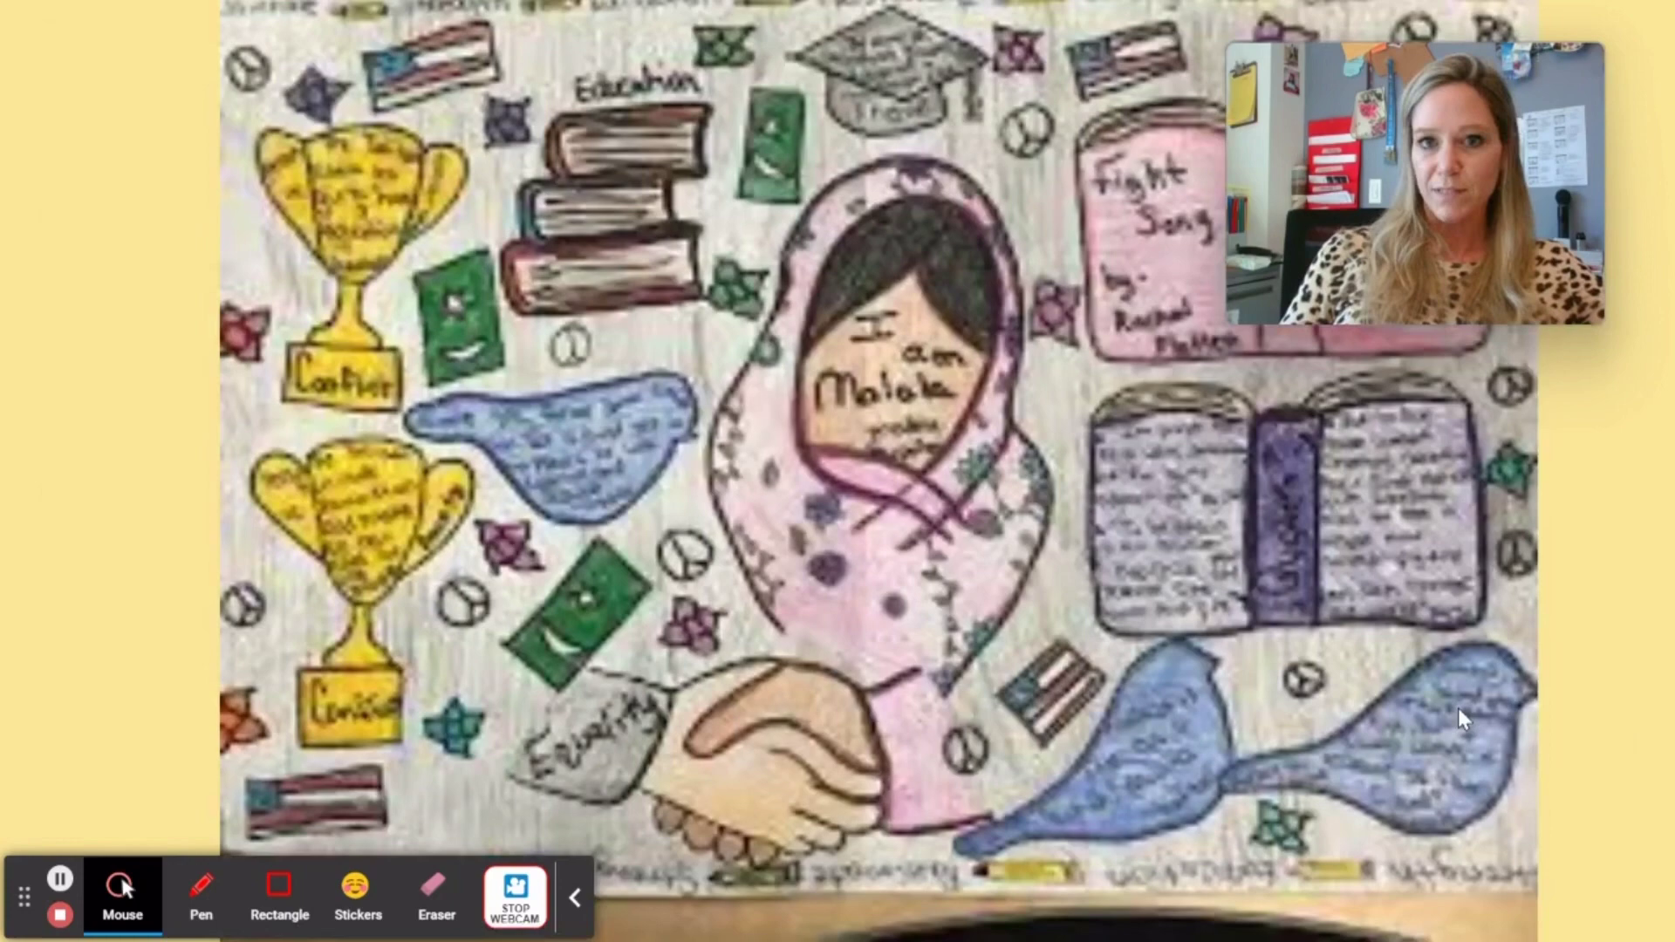
pyautogui.click(1458, 709)
pyautogui.click(1549, 602)
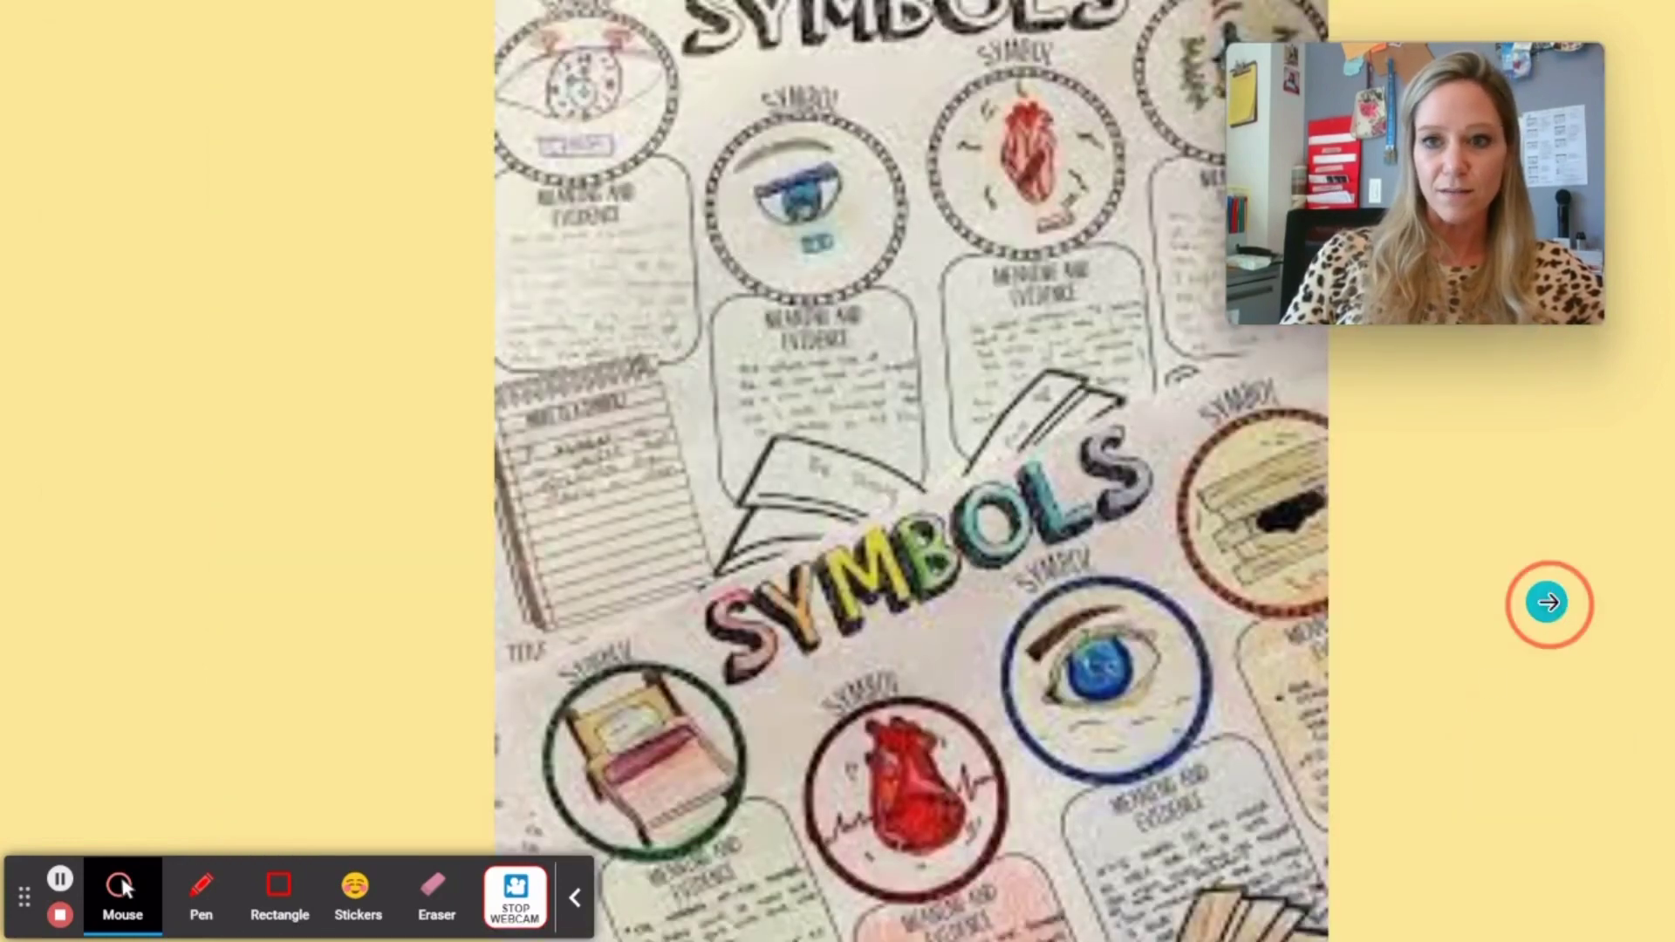
pyautogui.click(1548, 602)
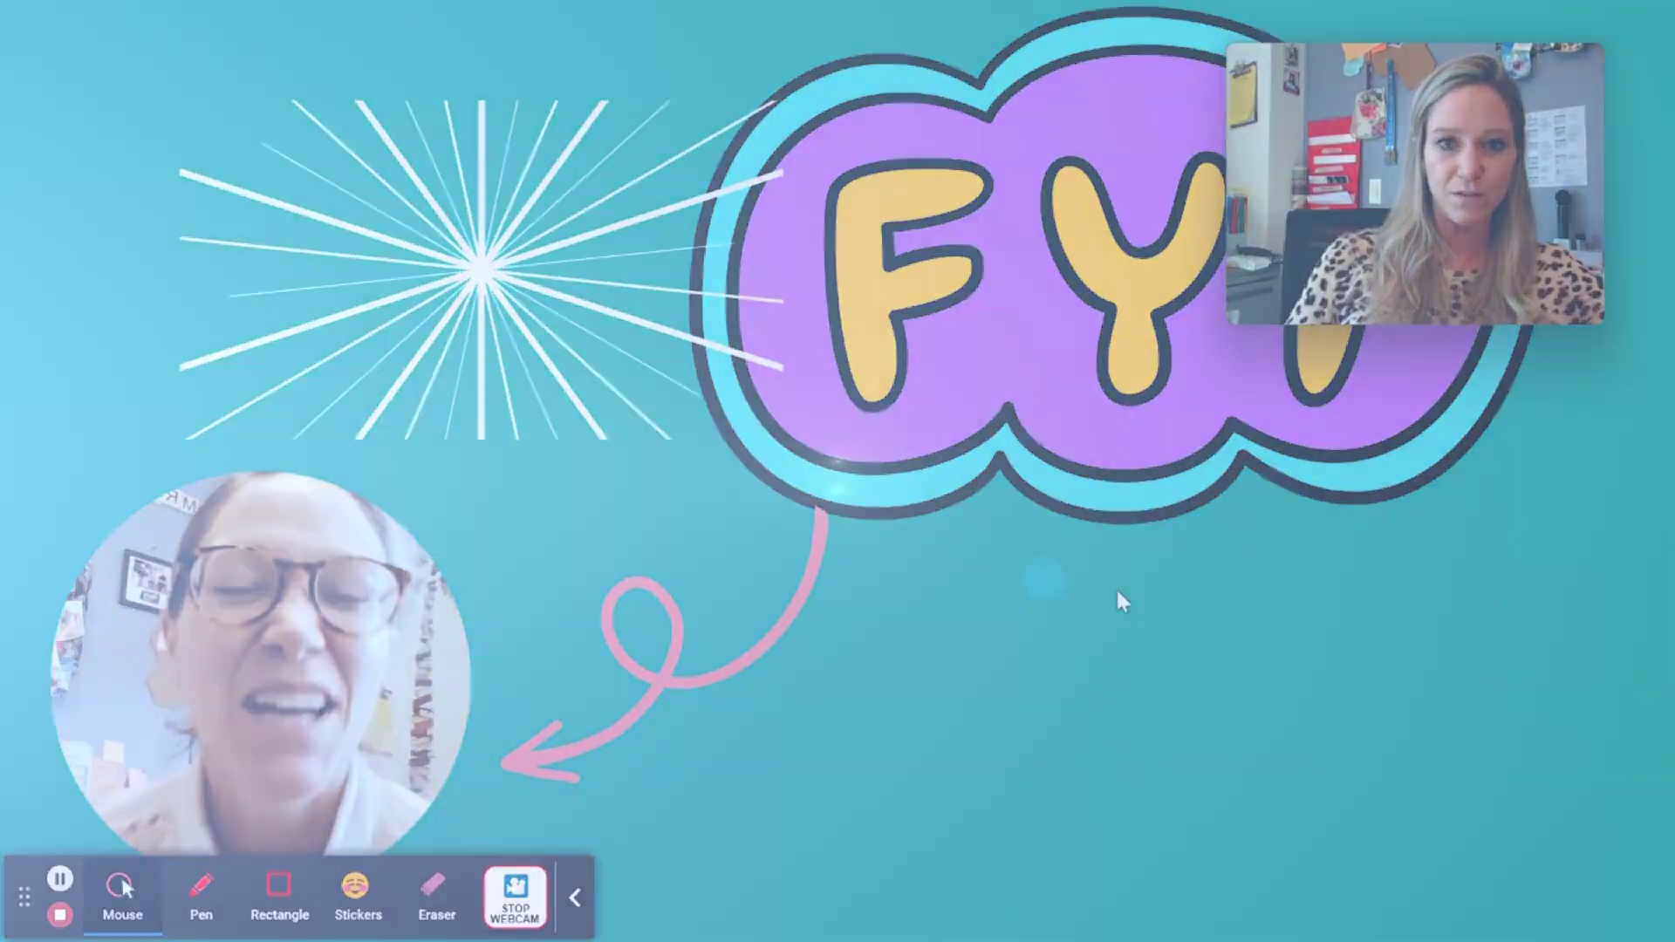
# - Exit the slideshow and switch to the browser's blank new tab
pyautogui.press('Escape')
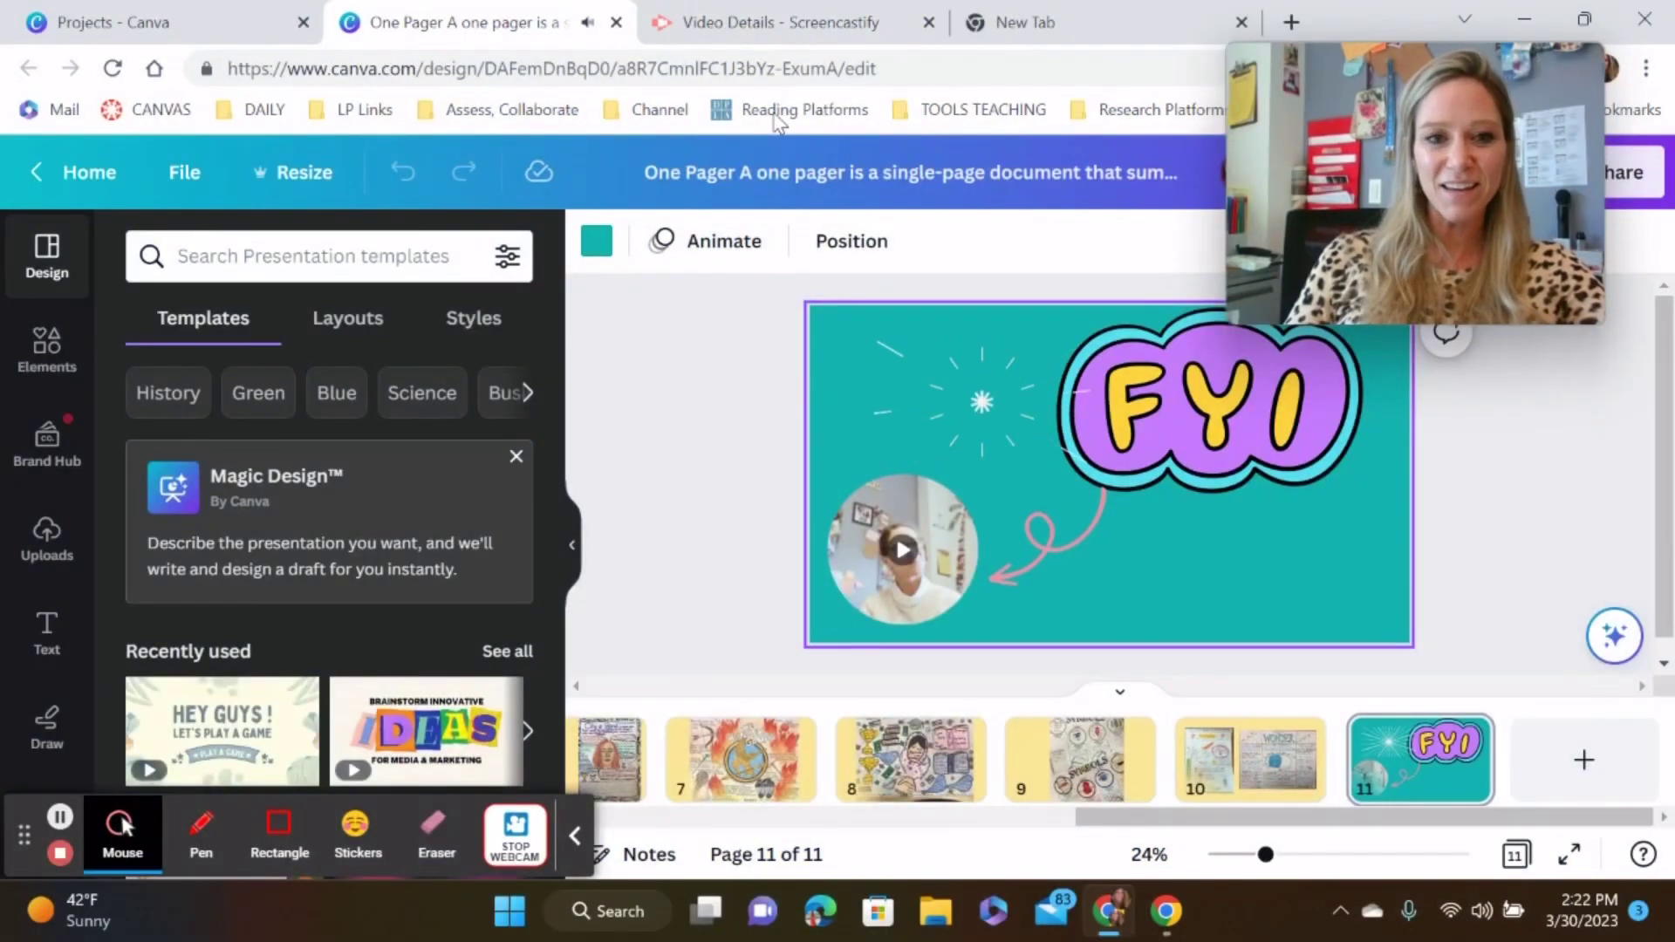
pyautogui.click(761, 21)
pyautogui.click(1038, 22)
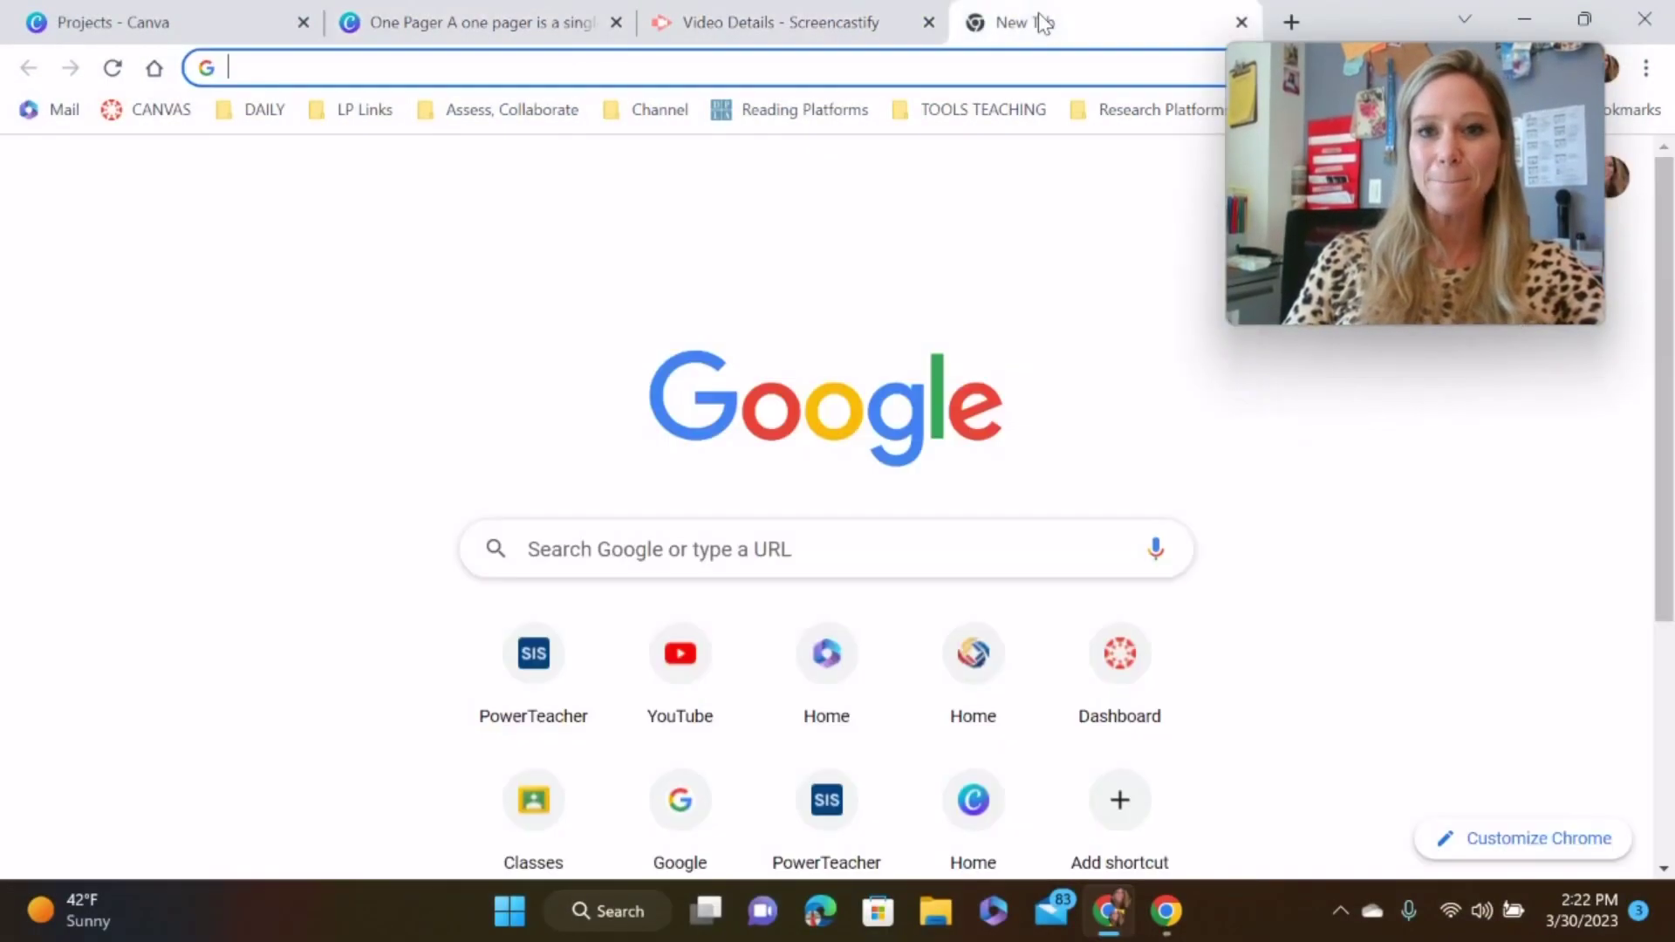